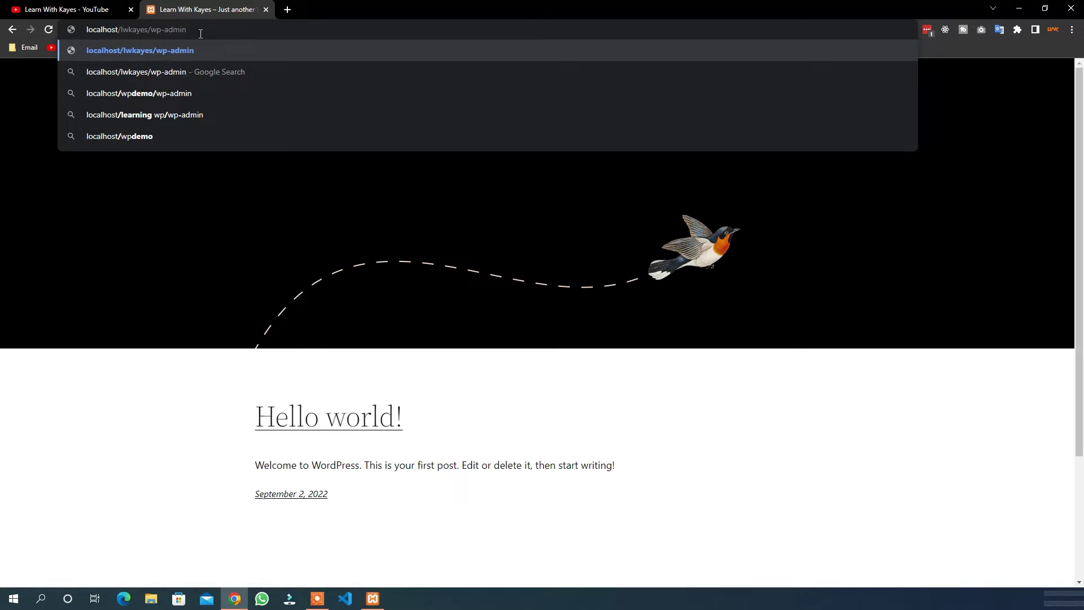
# Load the WordPress login page at localhost/lwkayes/wp-admin.
pyautogui.press('Return')
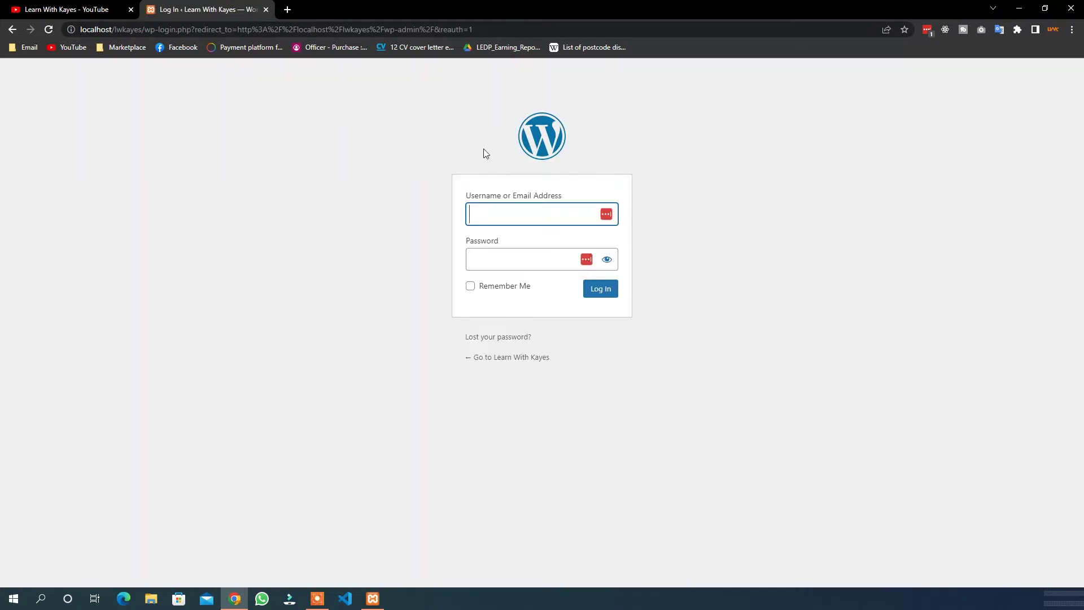
pyautogui.rightClick(490, 214)
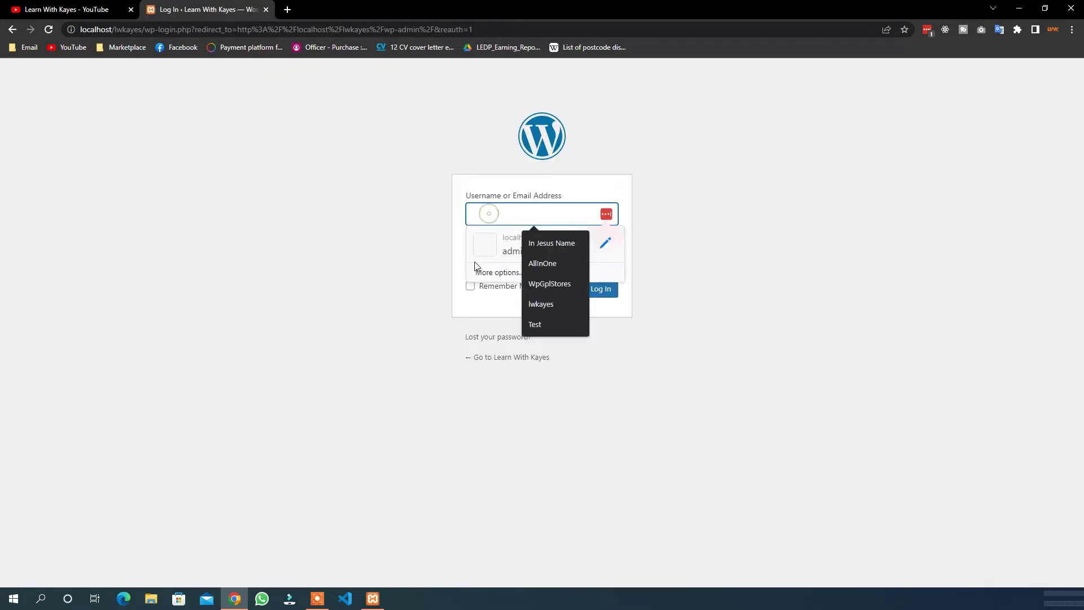
pyautogui.click(498, 259)
pyautogui.click(389, 268)
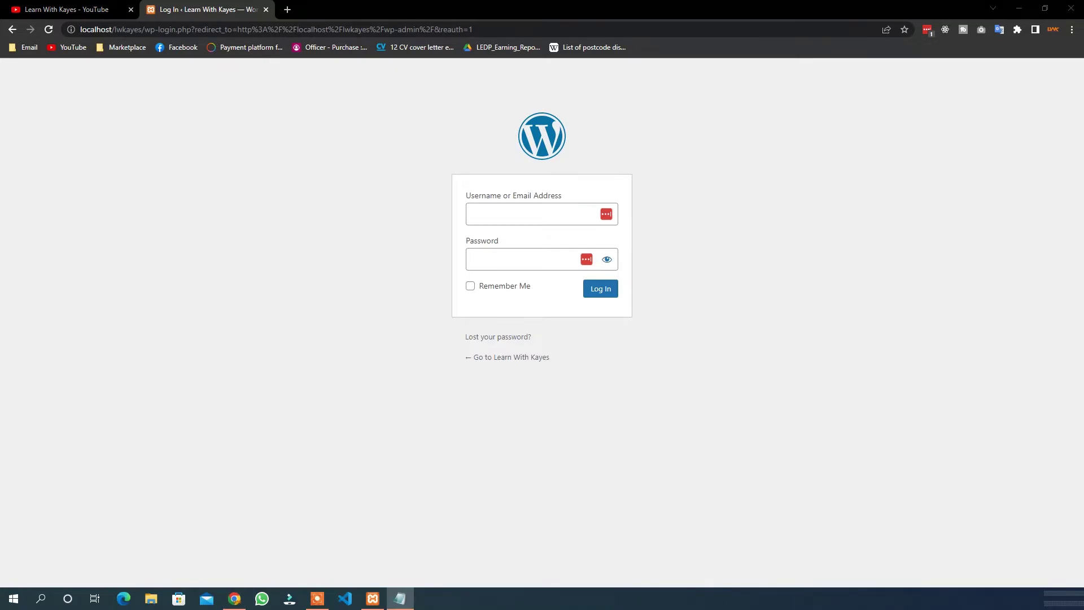
# Copy the WP dashboard username from details.txt in Notepad and paste it into the login form's username field.
pyautogui.moveTo(220, 126); pyautogui.dragTo(690, 115)
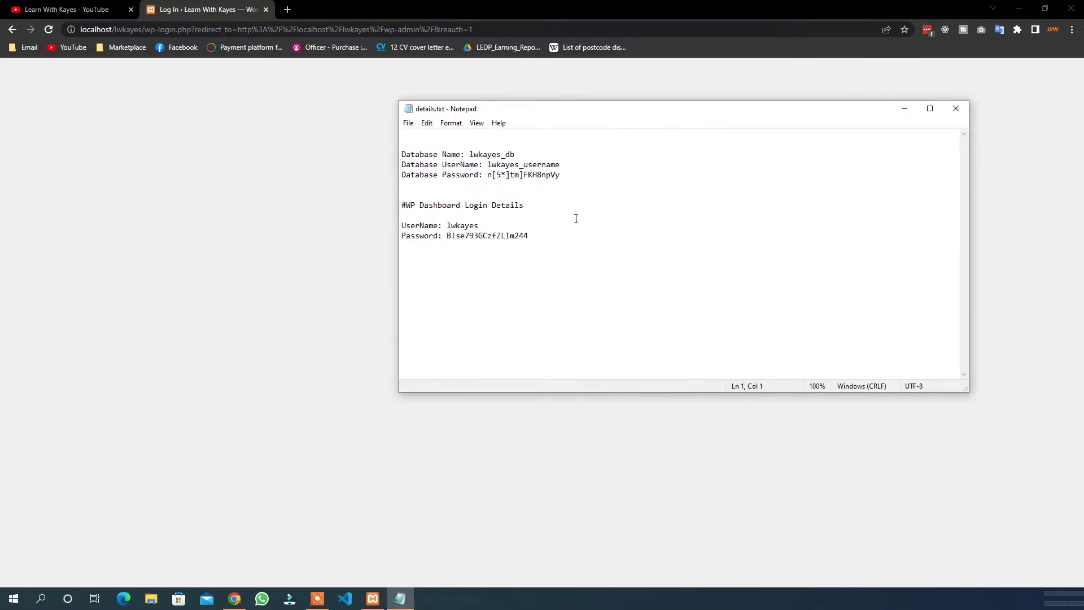
pyautogui.moveTo(437, 205); pyautogui.dragTo(448, 226)
pyautogui.hotkey('ctrl', 'c')
pyautogui.click(520, 206)
pyautogui.click(384, 255)
pyautogui.click(533, 215)
pyautogui.hotkey('ctrl', 'v')
# Copy the dashboard password from details.txt in Notepad, paste it into the login form's password field and log in.
pyautogui.click(402, 600)
pyautogui.moveTo(534, 237); pyautogui.dragTo(446, 238)
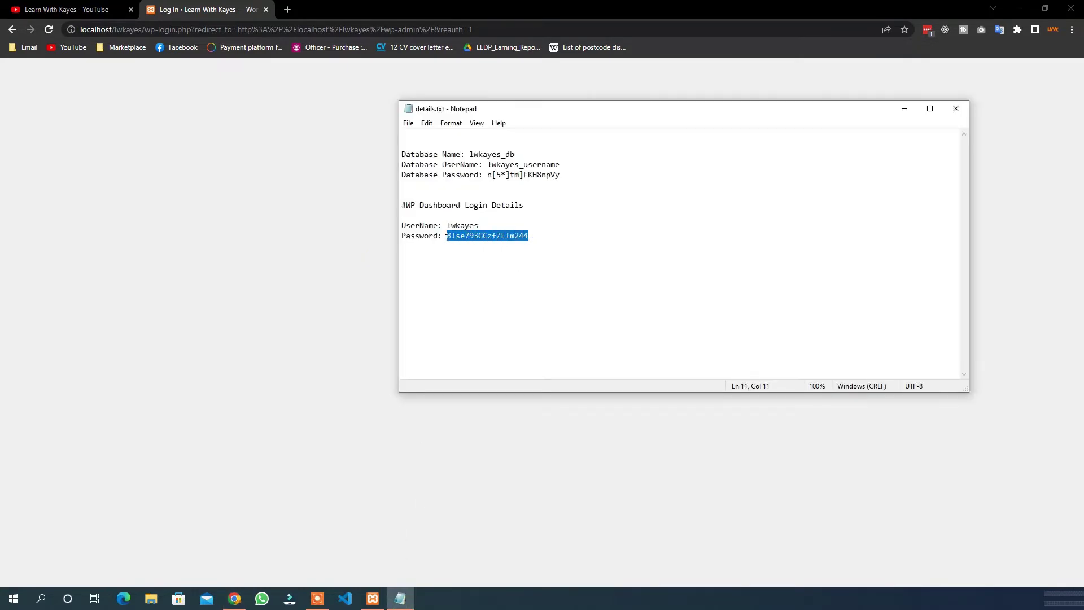
pyautogui.click(298, 265)
pyautogui.click(489, 267)
pyautogui.hotkey('ctrl', 'v')
pyautogui.click(602, 292)
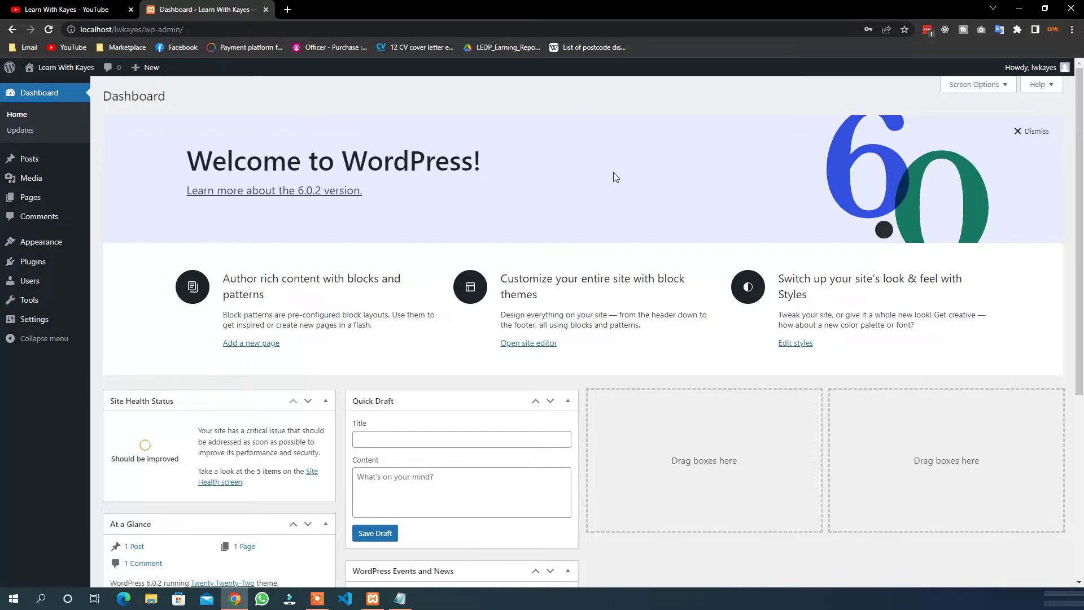
# Examine the dashboard home widgets, including the WordPress version given under At a Glance.
pyautogui.scroll(-3, 522, 300)
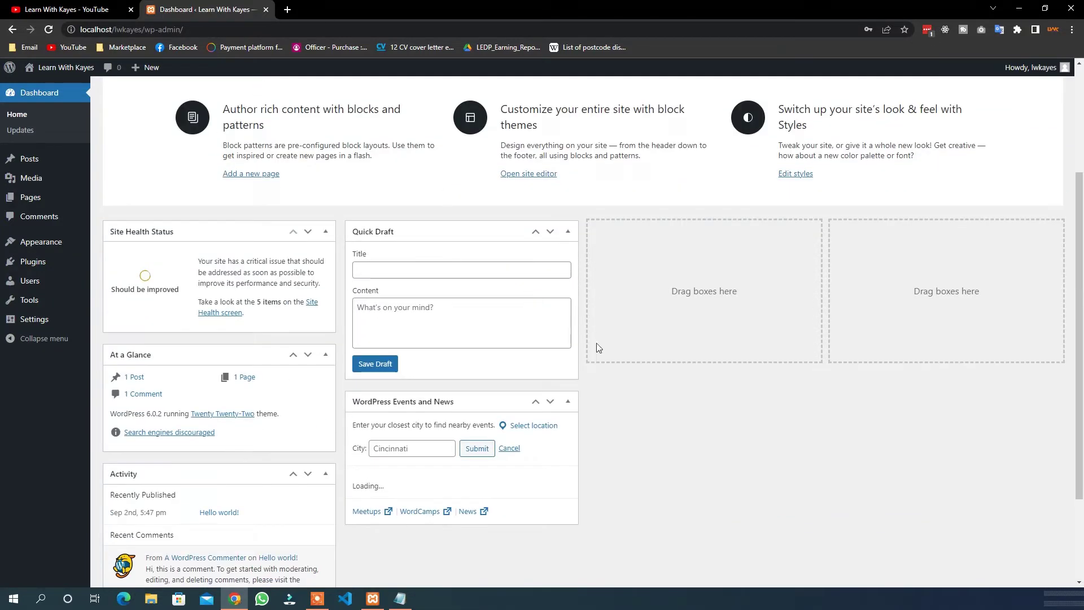
pyautogui.scroll(3, 361, 271)
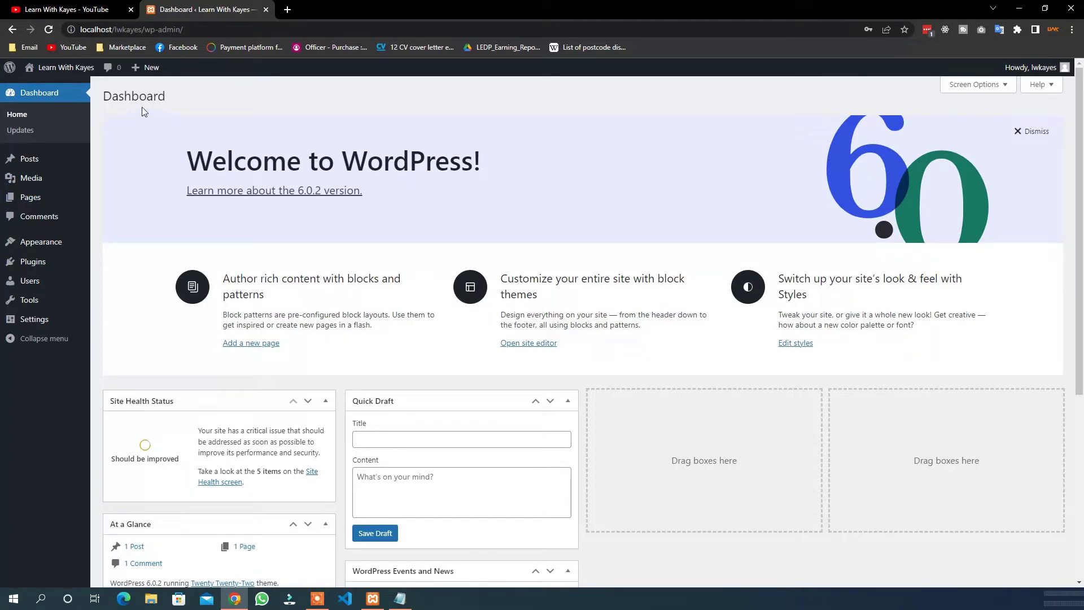
pyautogui.scroll(-3, 635, 334)
pyautogui.scroll(-2, 605, 348)
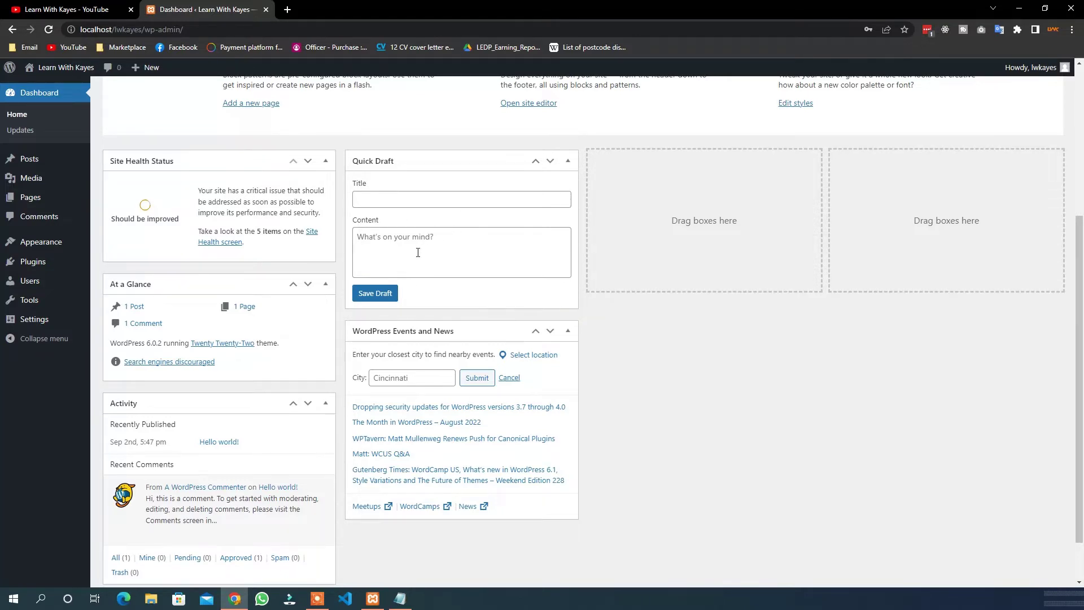
pyautogui.scroll(-1, 418, 253)
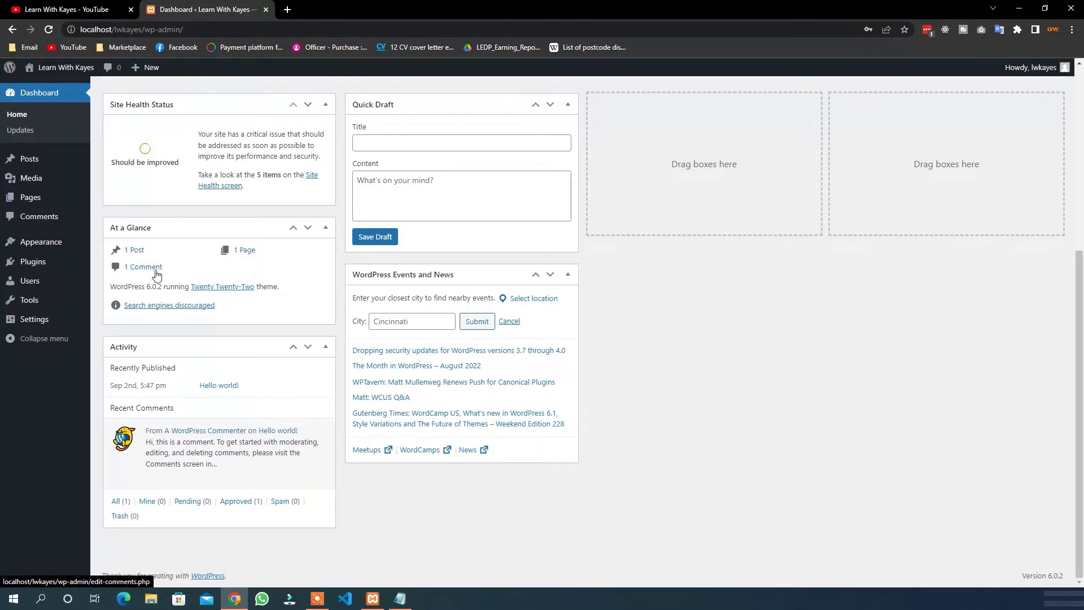
pyautogui.moveTo(128, 287); pyautogui.dragTo(164, 290)
pyautogui.click(113, 296)
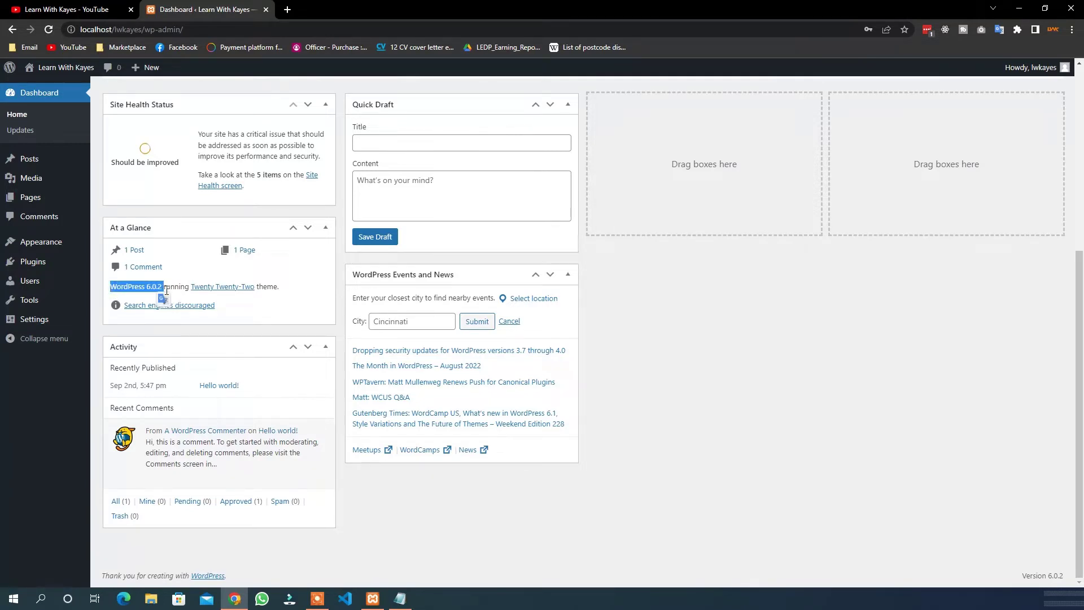
pyautogui.click(168, 289)
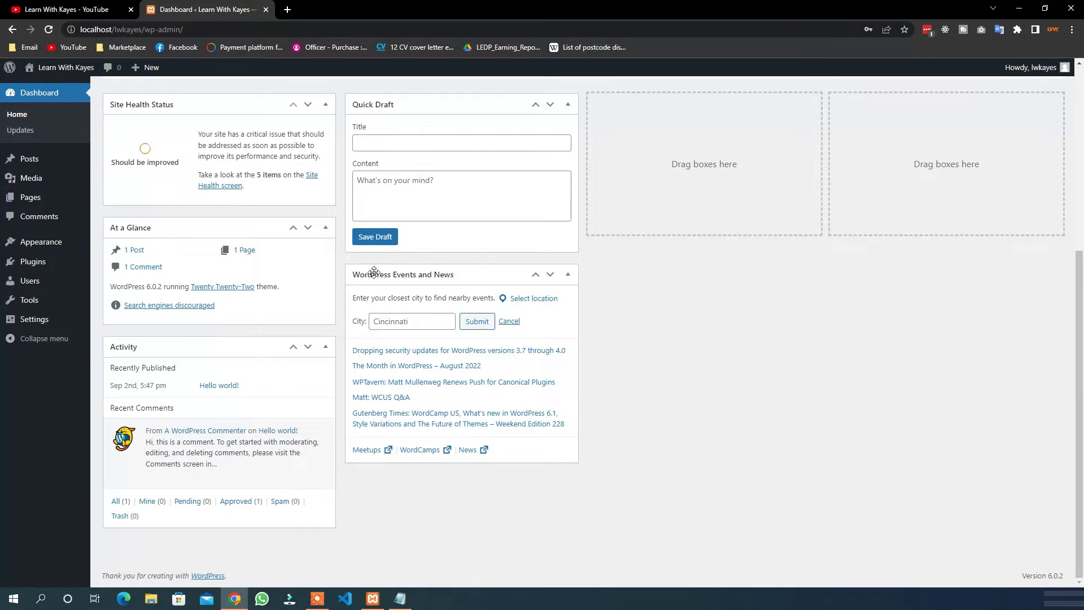
pyautogui.scroll(3, 308, 308)
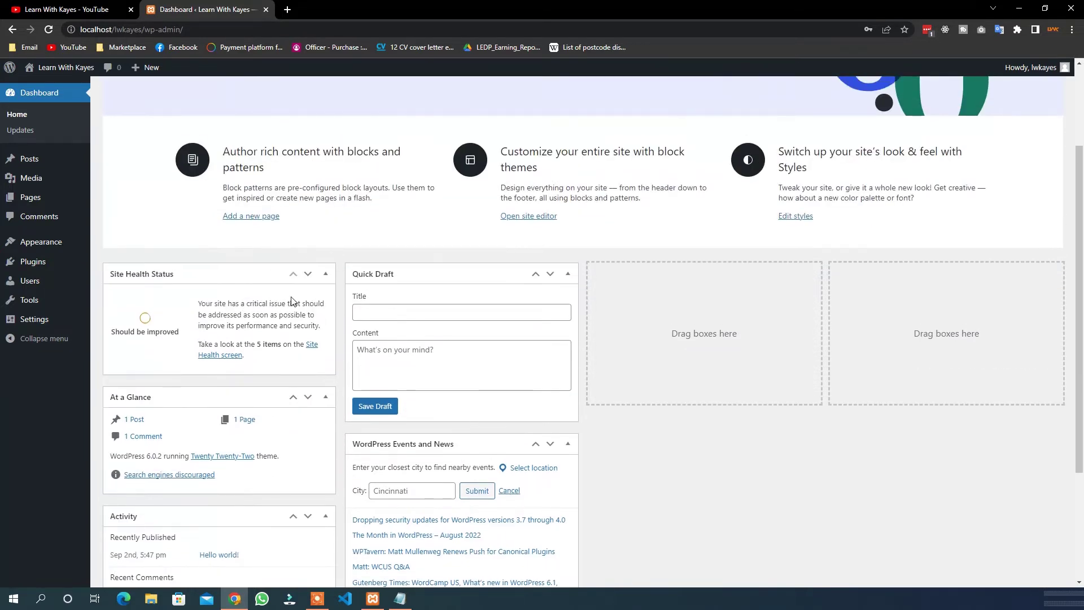
pyautogui.scroll(2, 291, 302)
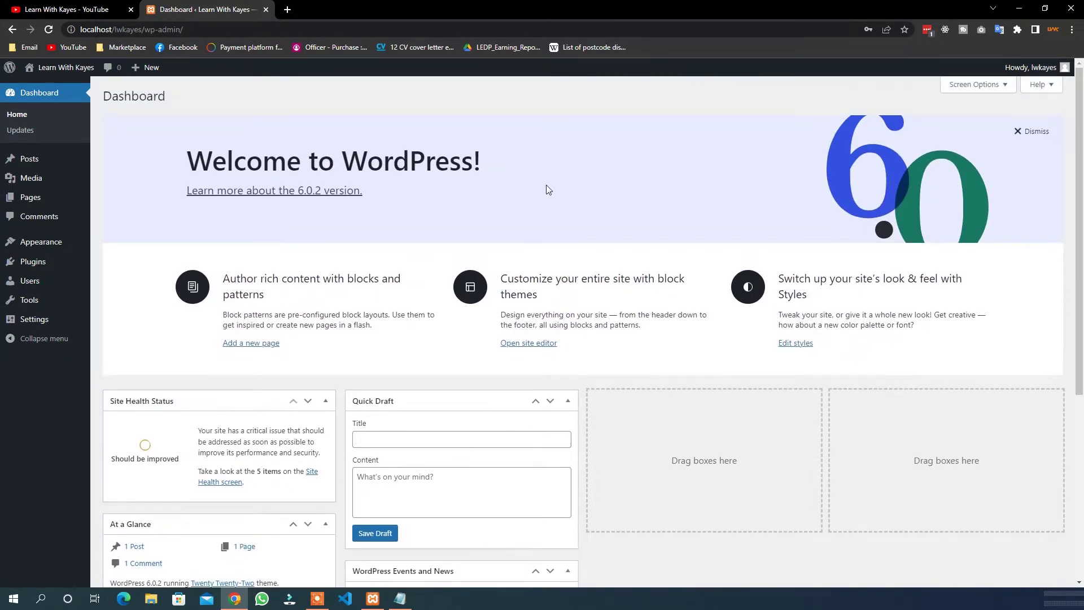
# Display the dashboard's screen element options and compare them with the widgets on the page.
pyautogui.click(1003, 88)
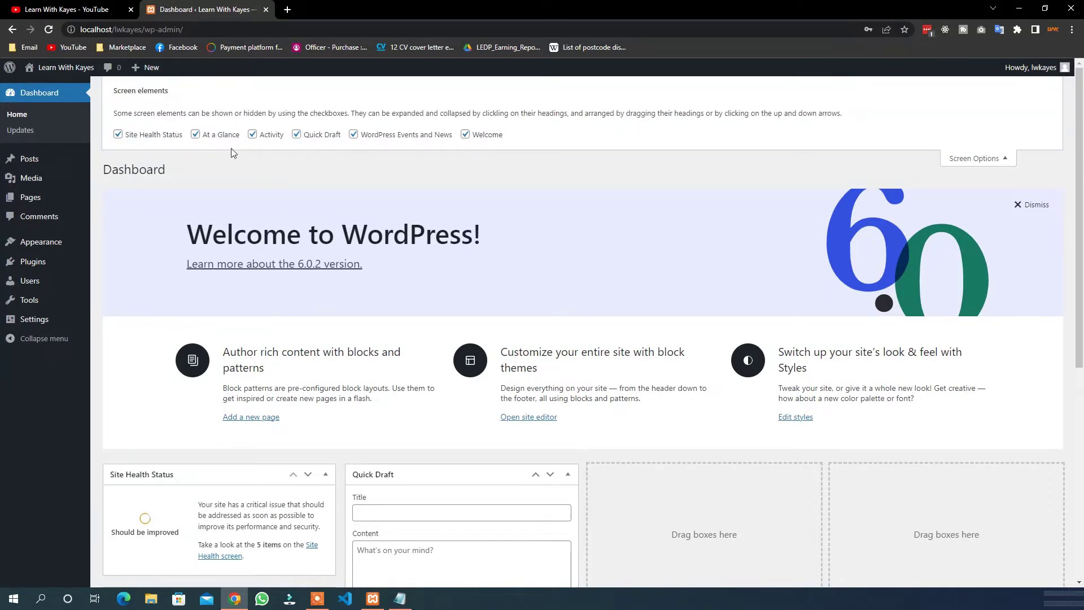
pyautogui.scroll(-7, 592, 271)
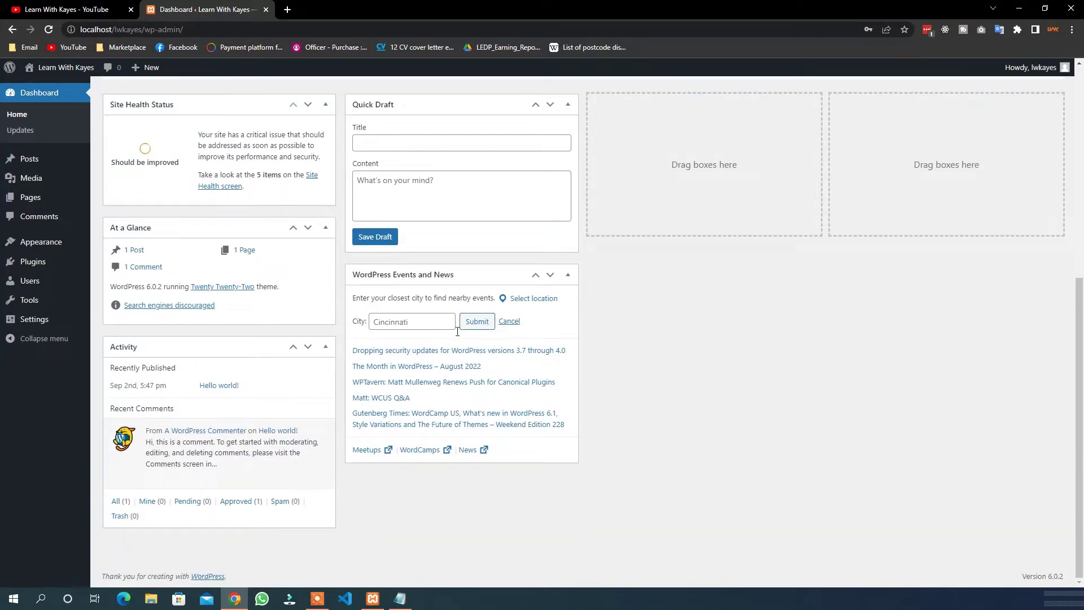
pyautogui.scroll(7, 539, 358)
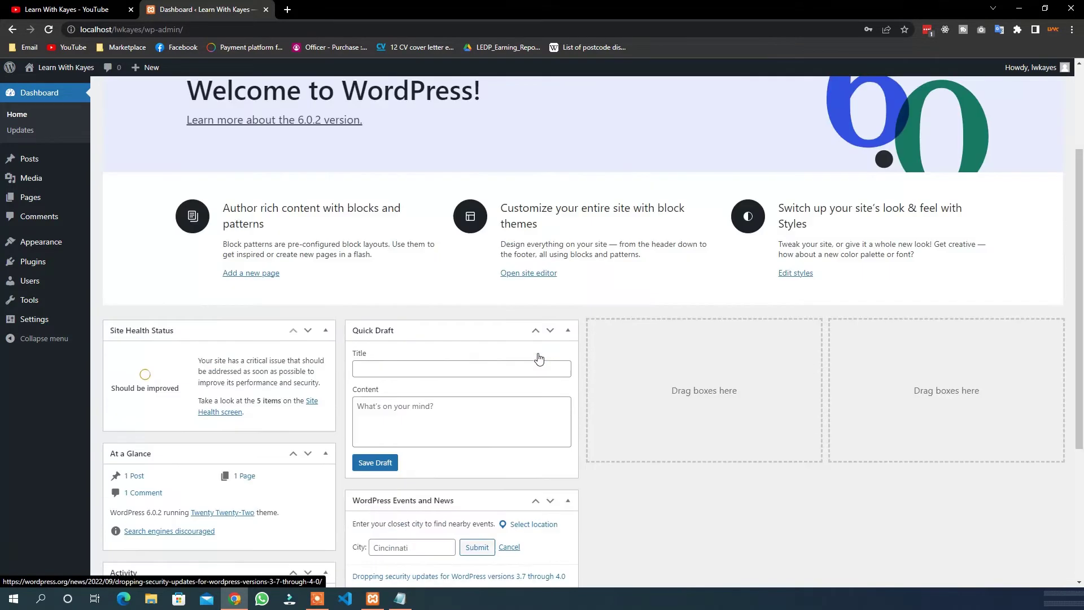
pyautogui.click(977, 114)
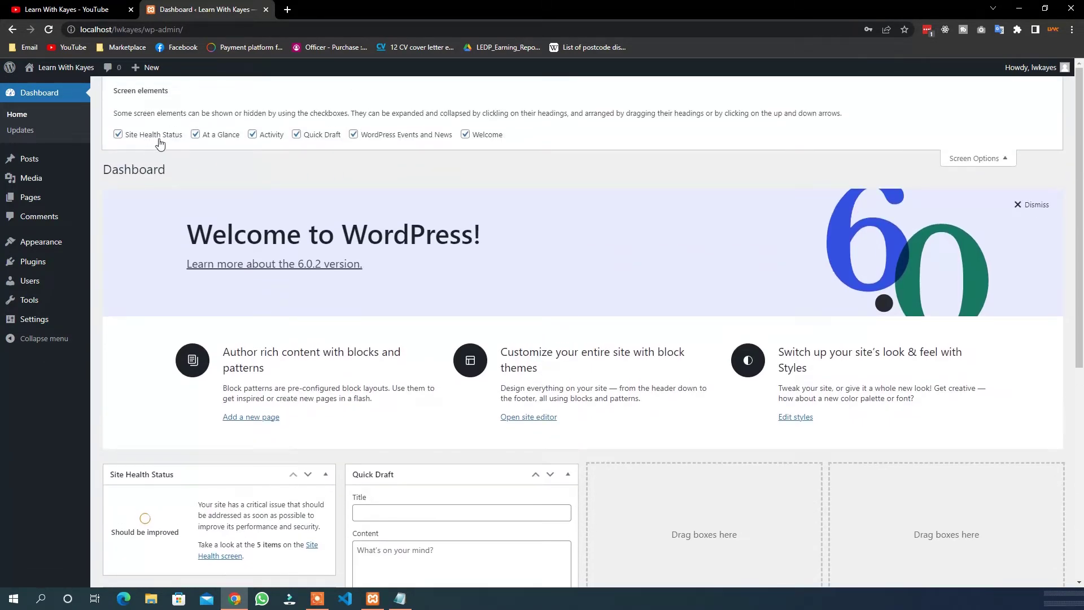
# Hide the WordPress Events and News widget and look over the recent comment in the Activity widget.
pyautogui.click(353, 137)
pyautogui.scroll(-5, 455, 276)
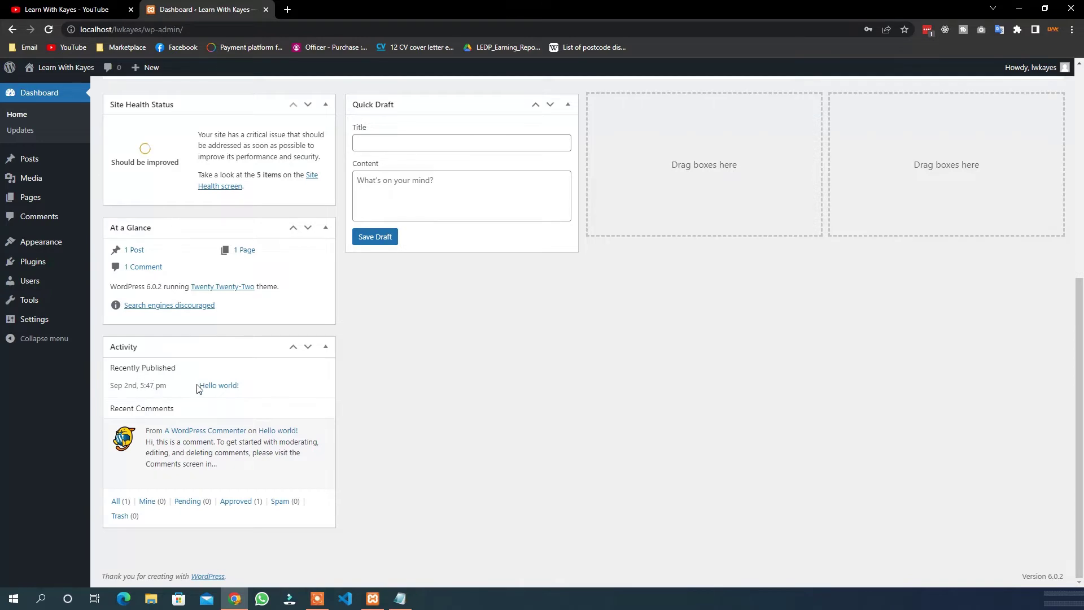
pyautogui.moveTo(150, 430)
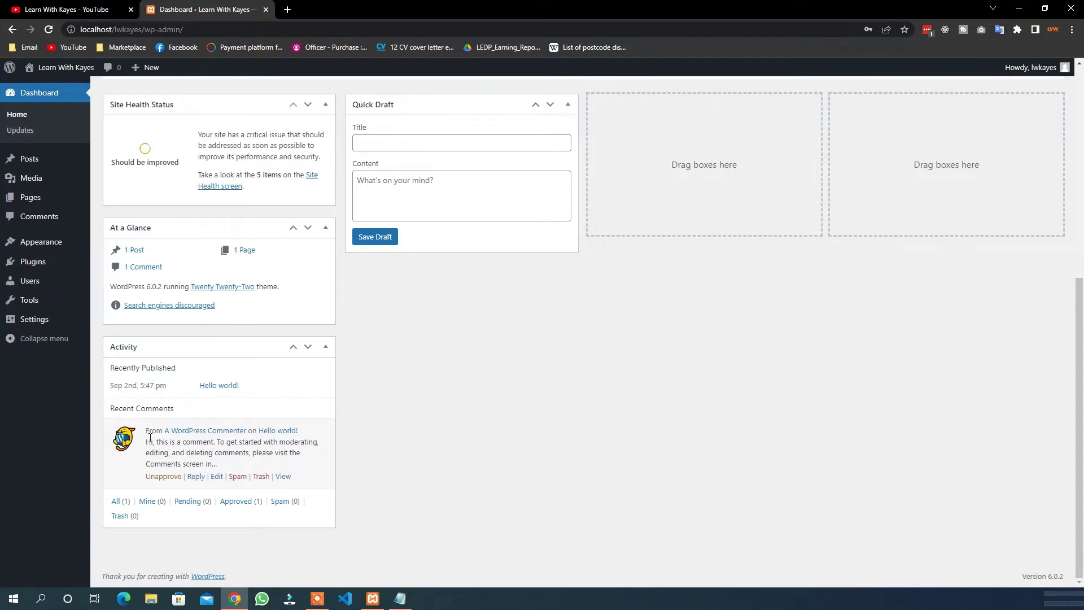
pyautogui.moveTo(204, 465); pyautogui.dragTo(144, 451)
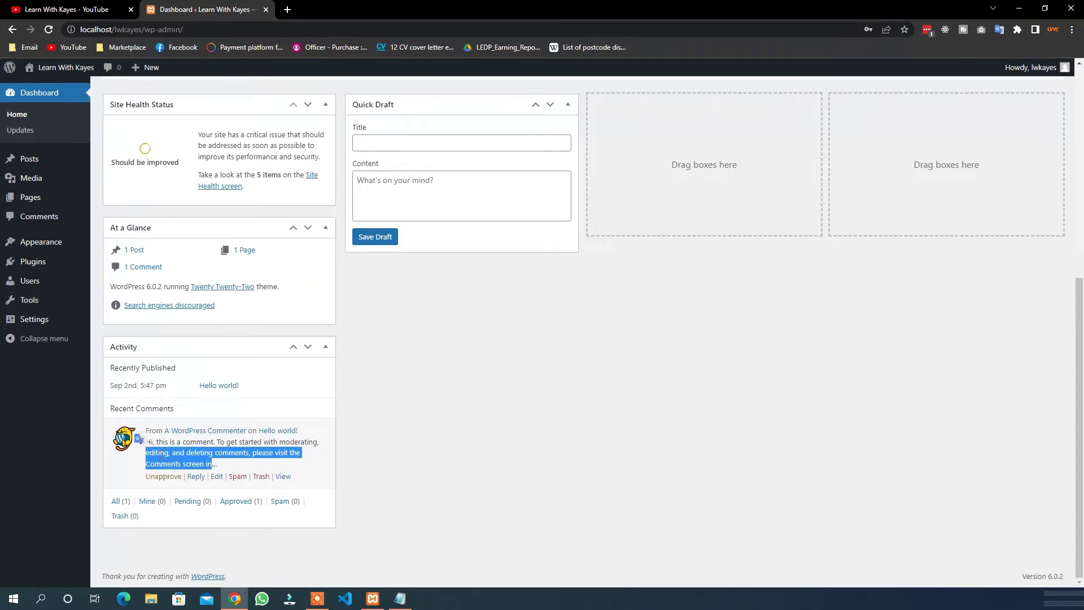
pyautogui.click(243, 452)
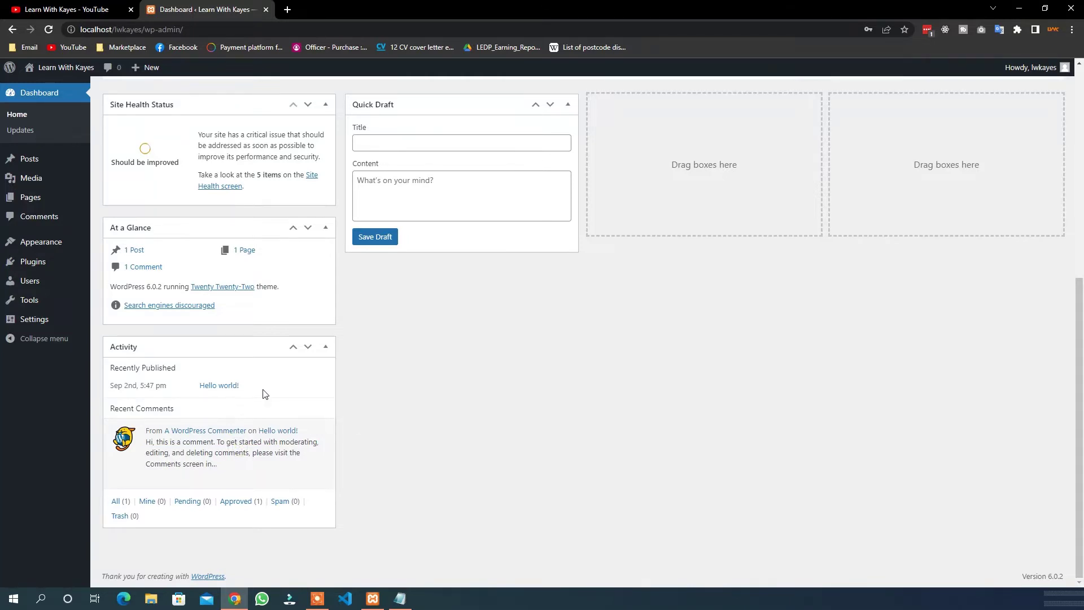
pyautogui.scroll(7, 265, 394)
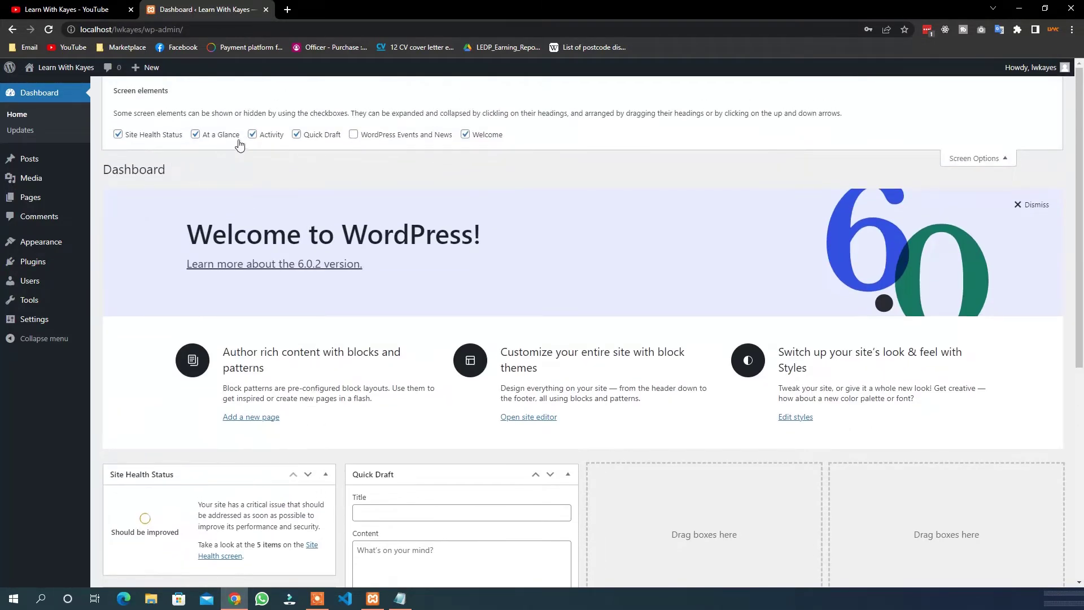
# Hide the Activity widget on the dashboard and check the widget area.
pyautogui.click(252, 134)
pyautogui.scroll(-3, 301, 286)
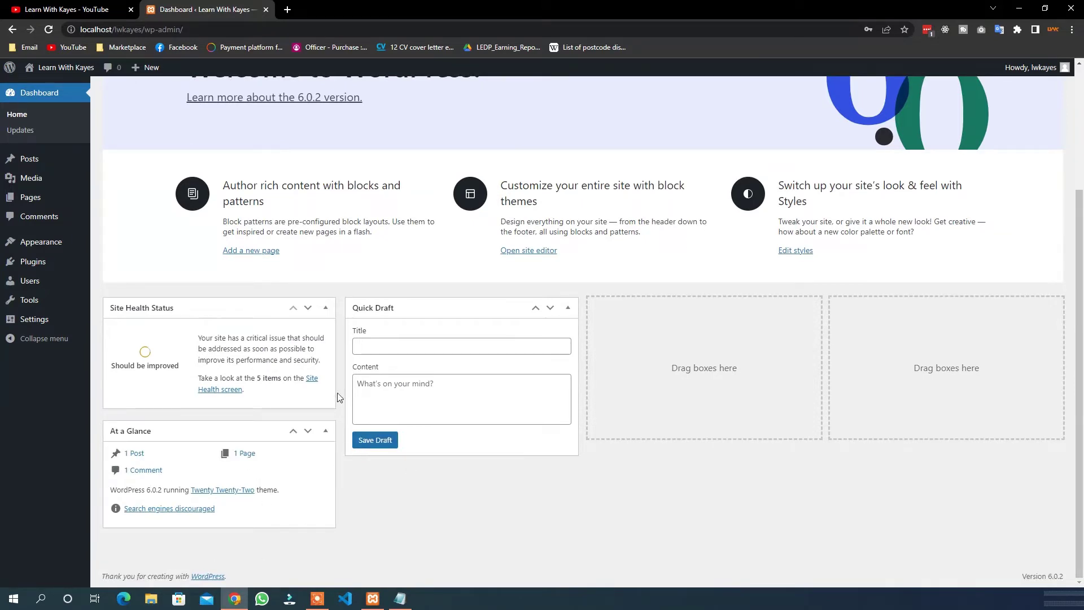
pyautogui.scroll(3, 338, 416)
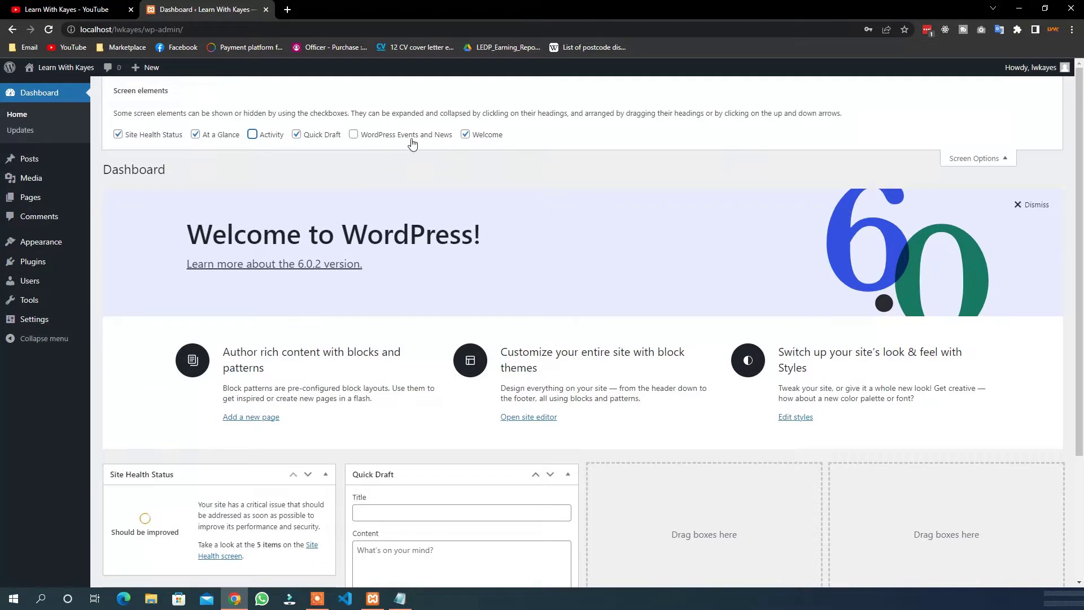
# Show the WordPress Events and News widget again and close the screen element options.
pyautogui.click(354, 135)
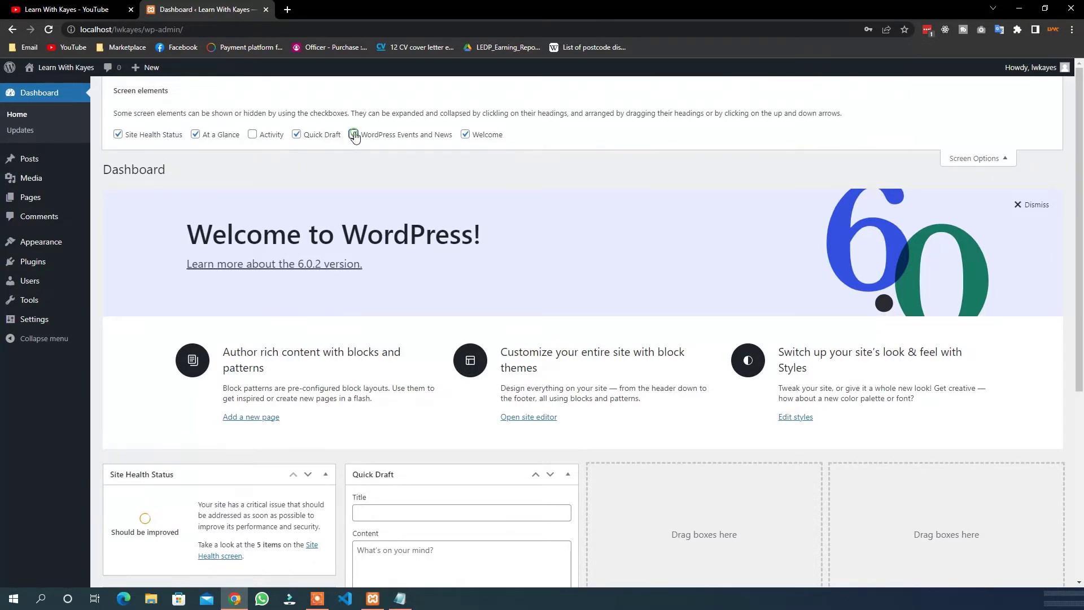
pyautogui.scroll(-5, 381, 262)
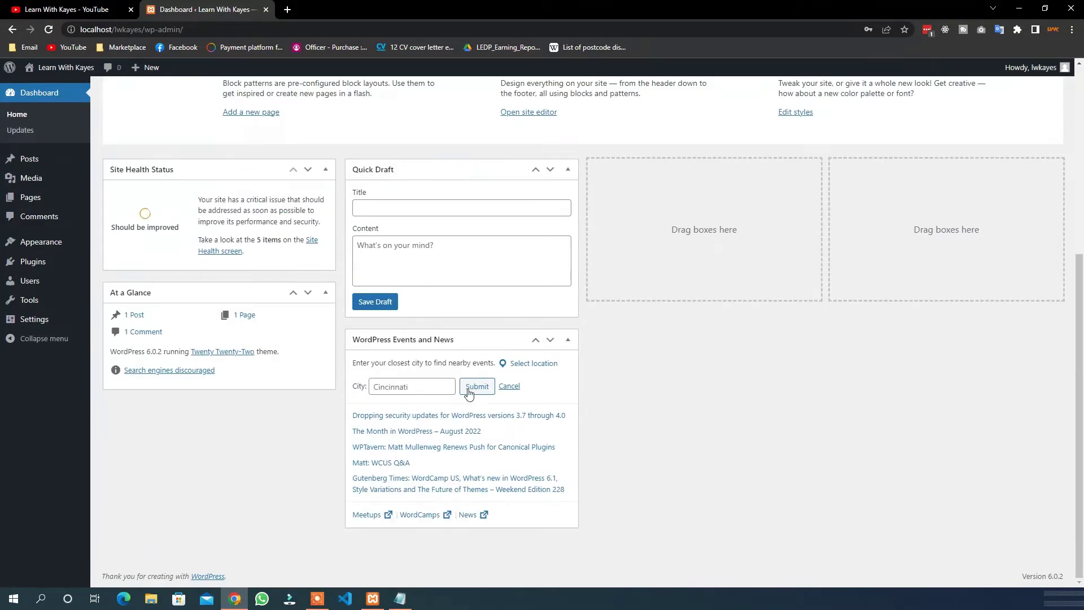
pyautogui.scroll(5, 451, 384)
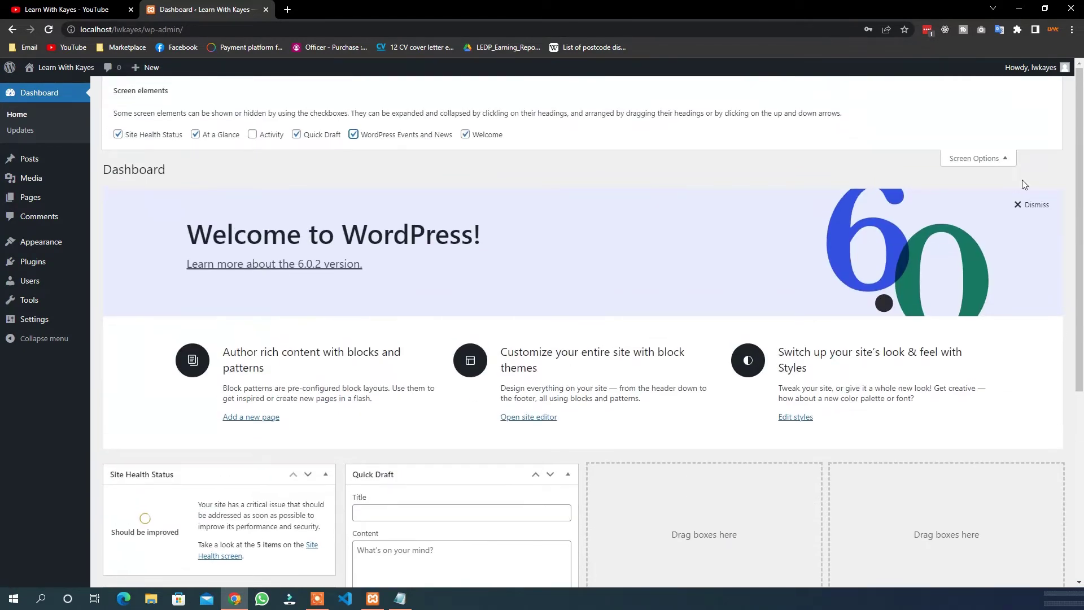
pyautogui.click(992, 160)
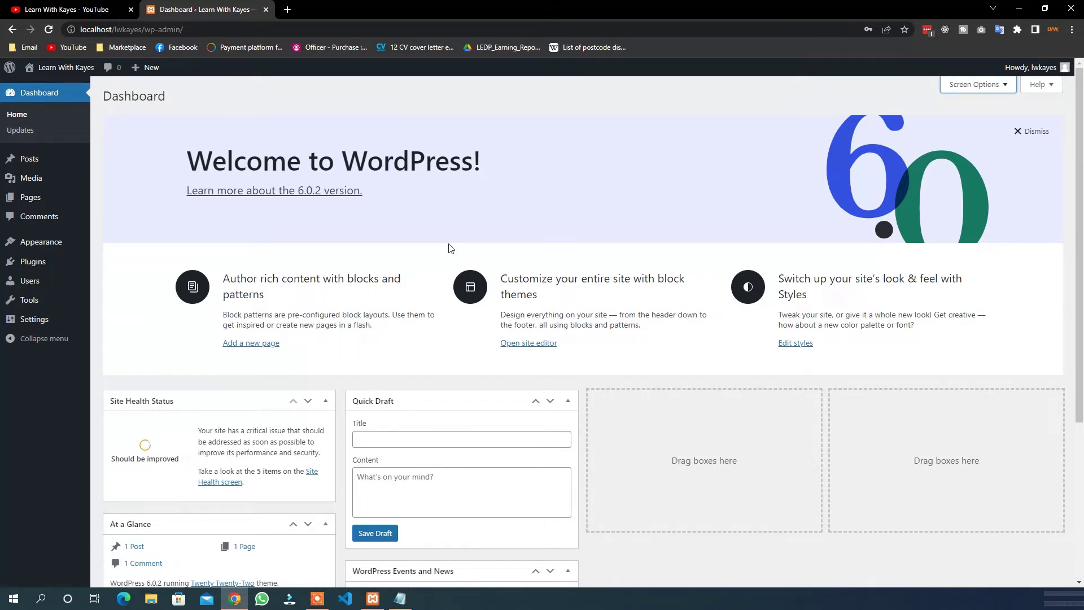
# Look over the rearranged dashboard widgets and open the WordPress Updates page.
pyautogui.scroll(-3, 595, 524)
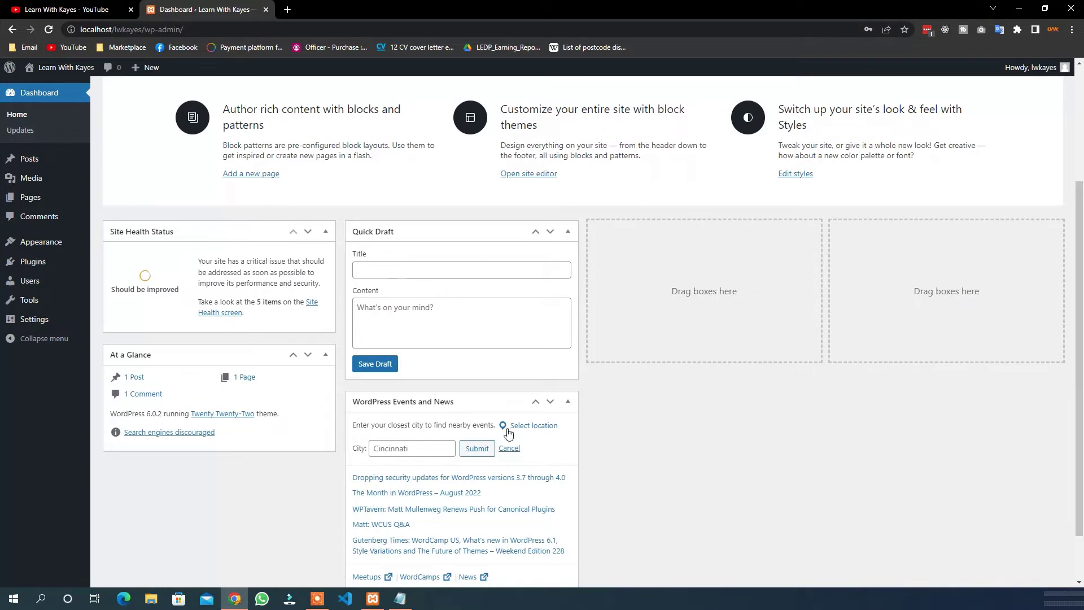
pyautogui.scroll(1, 372, 376)
pyautogui.scroll(3, 372, 376)
pyautogui.scroll(-2, 360, 349)
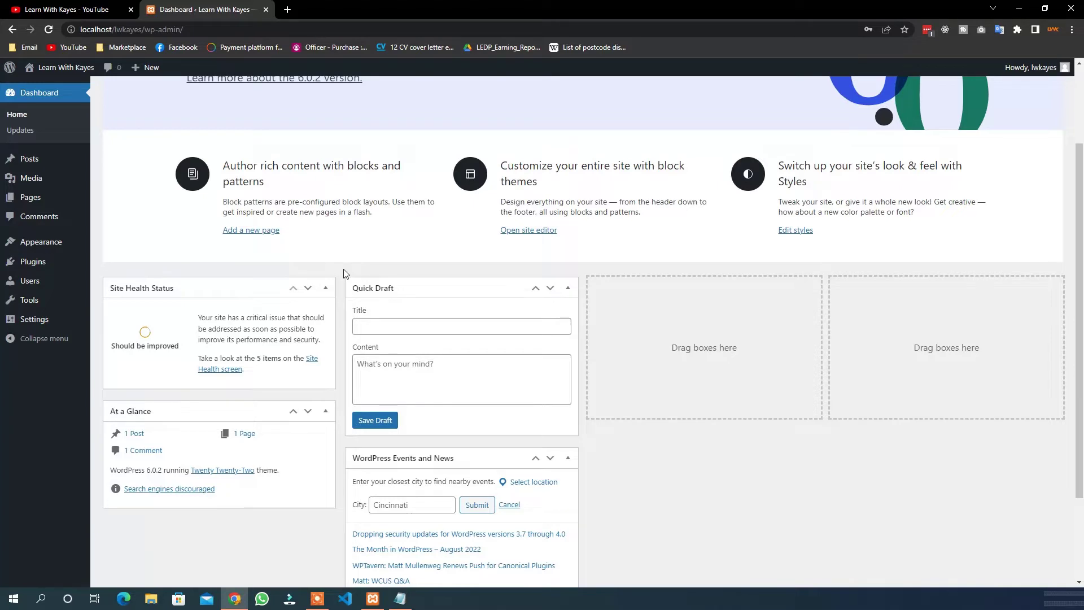
pyautogui.scroll(2, 344, 273)
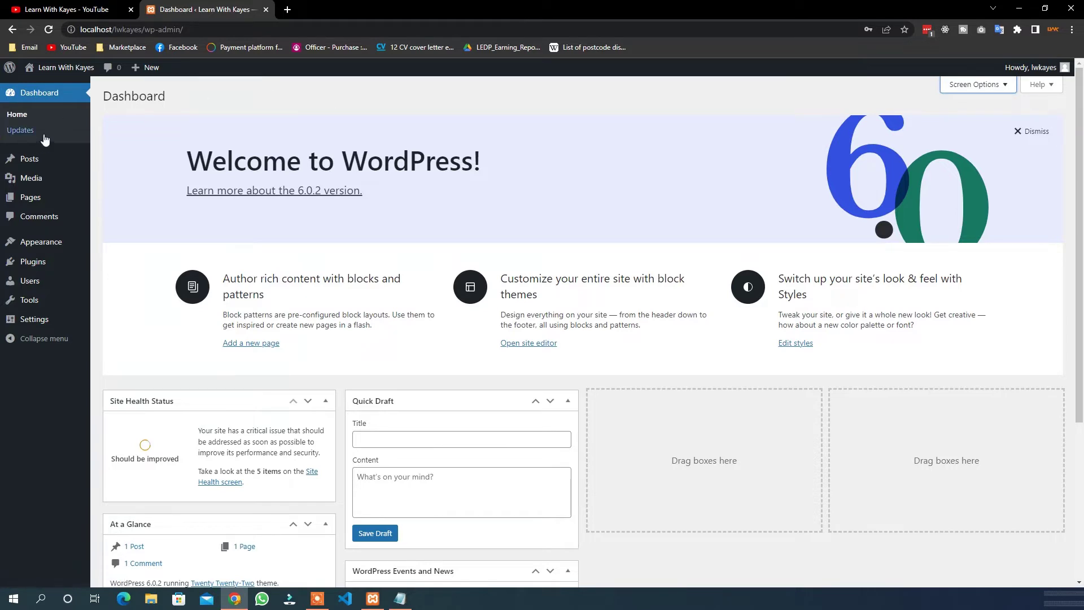
pyautogui.click(23, 136)
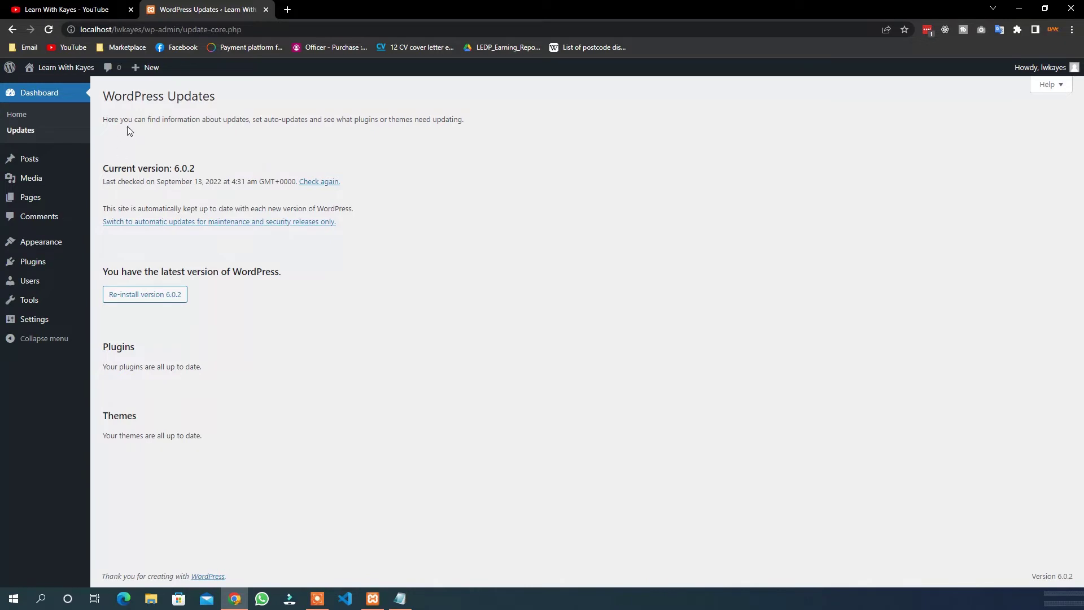
# Read the current WordPress version and the update status on the Updates page.
pyautogui.moveTo(117, 171); pyautogui.dragTo(194, 194)
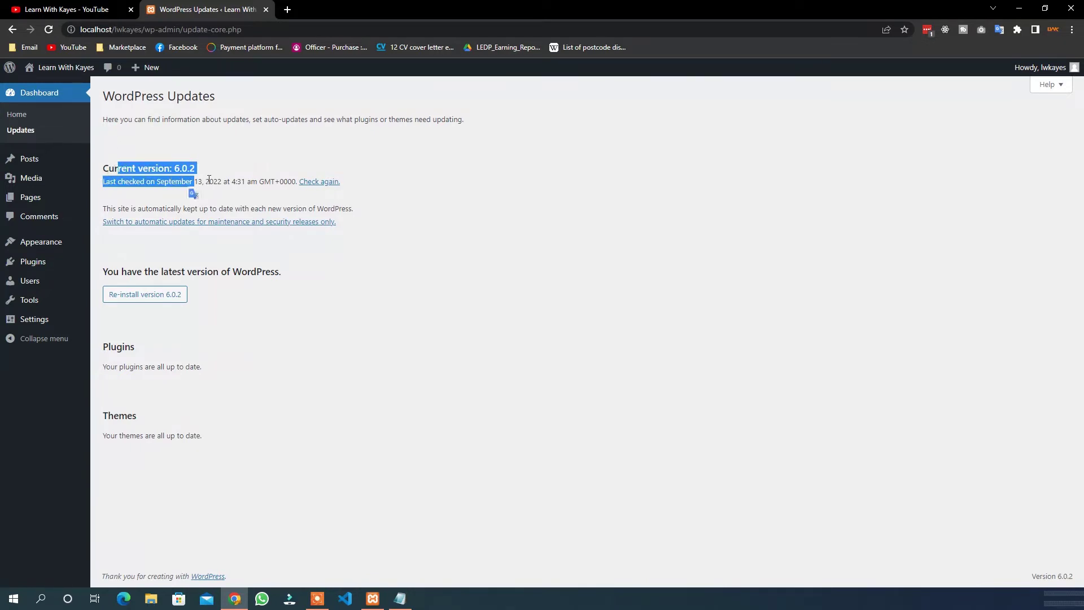
pyautogui.click(210, 176)
pyautogui.moveTo(120, 272); pyautogui.dragTo(271, 283)
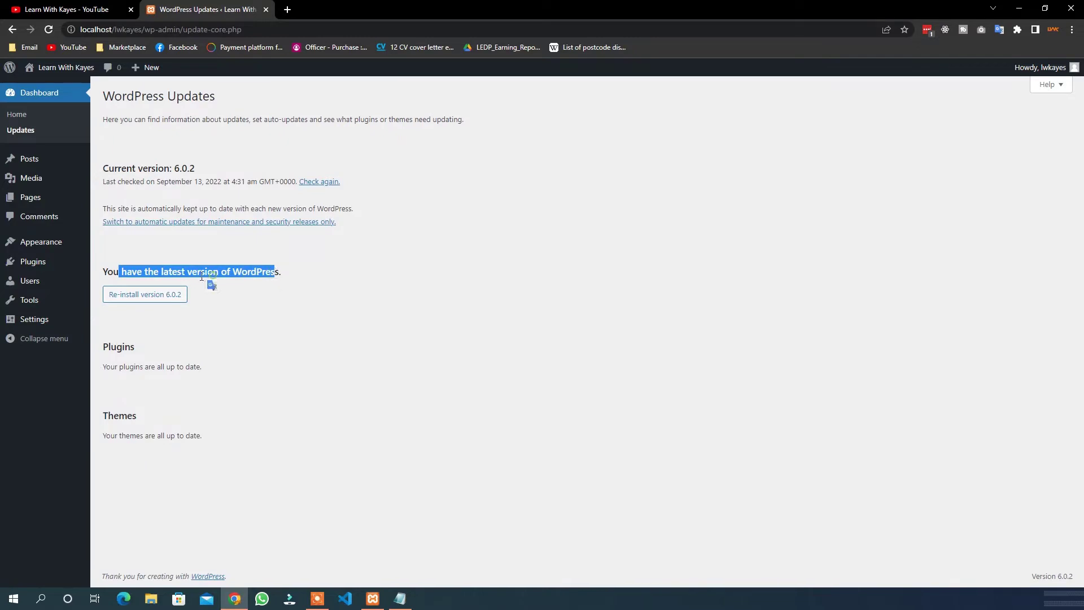
# Review the current version and latest-version status of WordPress on the Updates page.
pyautogui.click(211, 273)
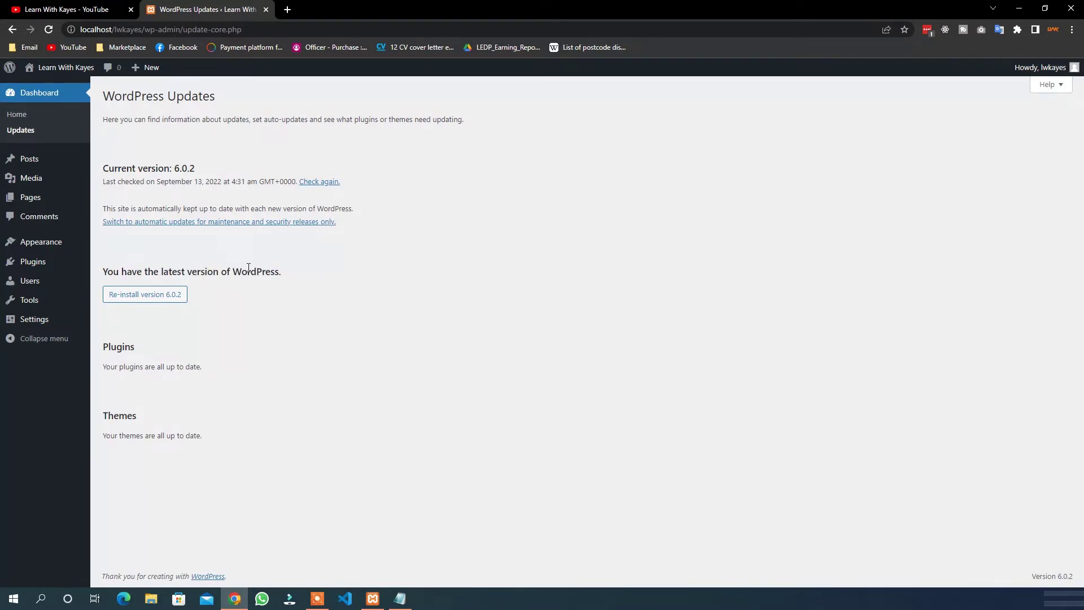
pyautogui.moveTo(174, 168); pyautogui.dragTo(198, 173)
pyautogui.click(185, 168)
pyautogui.doubleClick(193, 271)
pyautogui.click(189, 272)
# Examine the Plugins and Themes sections of the Updates page for their update status.
pyautogui.doubleClick(114, 345)
pyautogui.doubleClick(148, 416)
pyautogui.click(110, 415)
pyautogui.moveTo(39, 269)
pyautogui.moveTo(51, 245)
pyautogui.moveTo(120, 367); pyautogui.dragTo(215, 367)
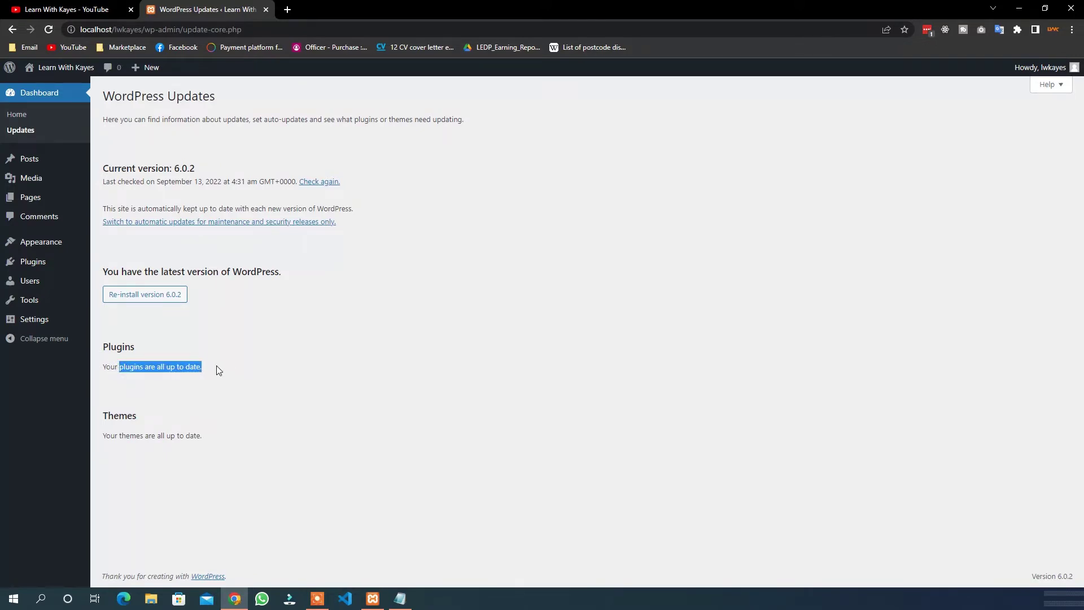
pyautogui.click(175, 361)
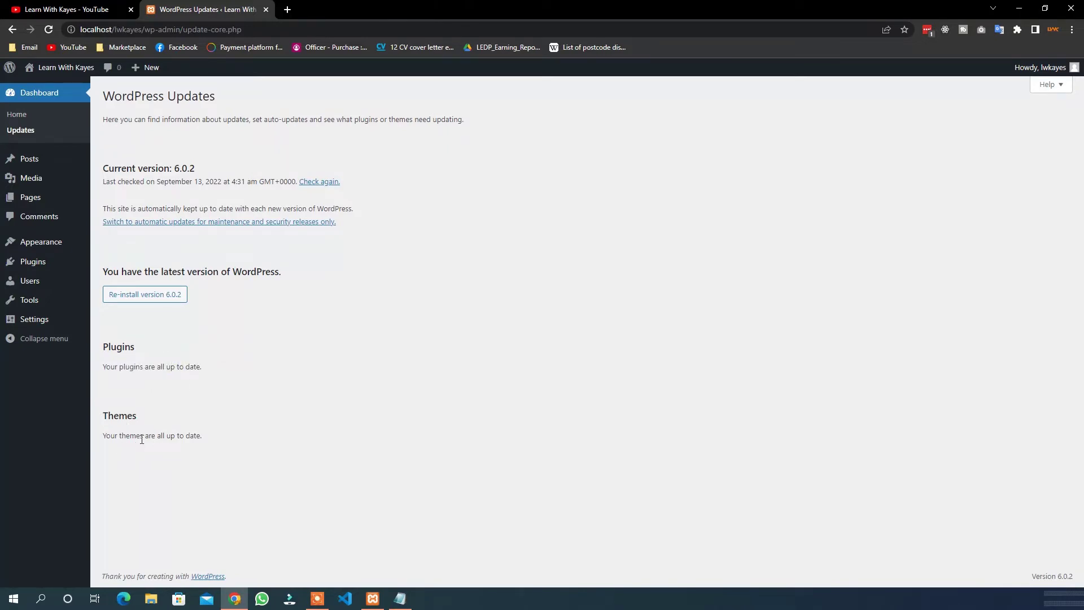
pyautogui.doubleClick(120, 348)
pyautogui.click(120, 348)
pyautogui.doubleClick(120, 416)
pyautogui.click(120, 416)
# Open the list of all posts and look it over.
pyautogui.moveTo(32, 171)
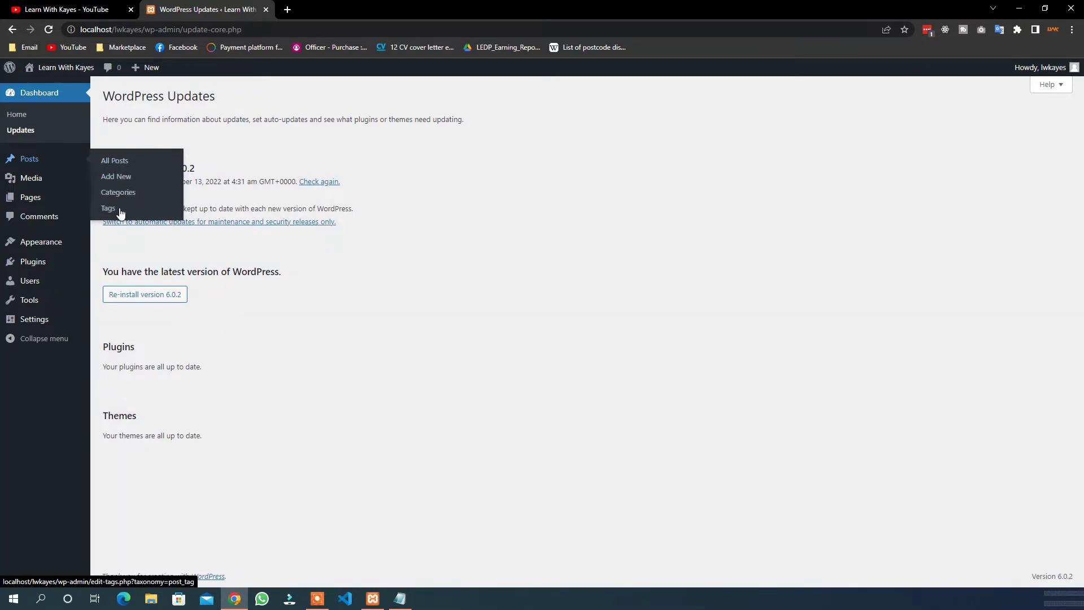
pyautogui.click(22, 164)
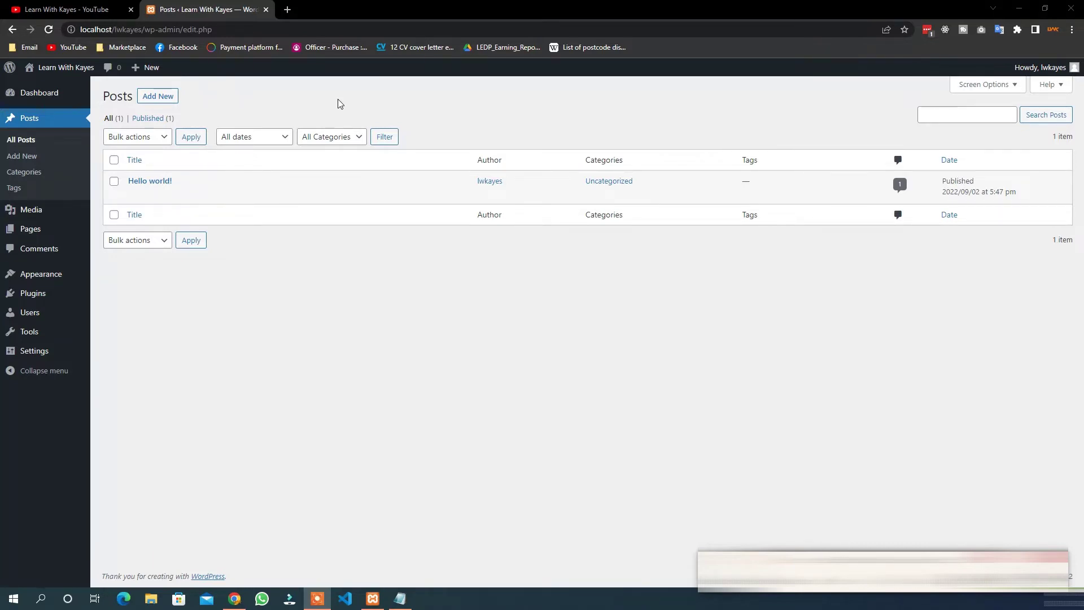
pyautogui.click(35, 141)
pyautogui.click(273, 99)
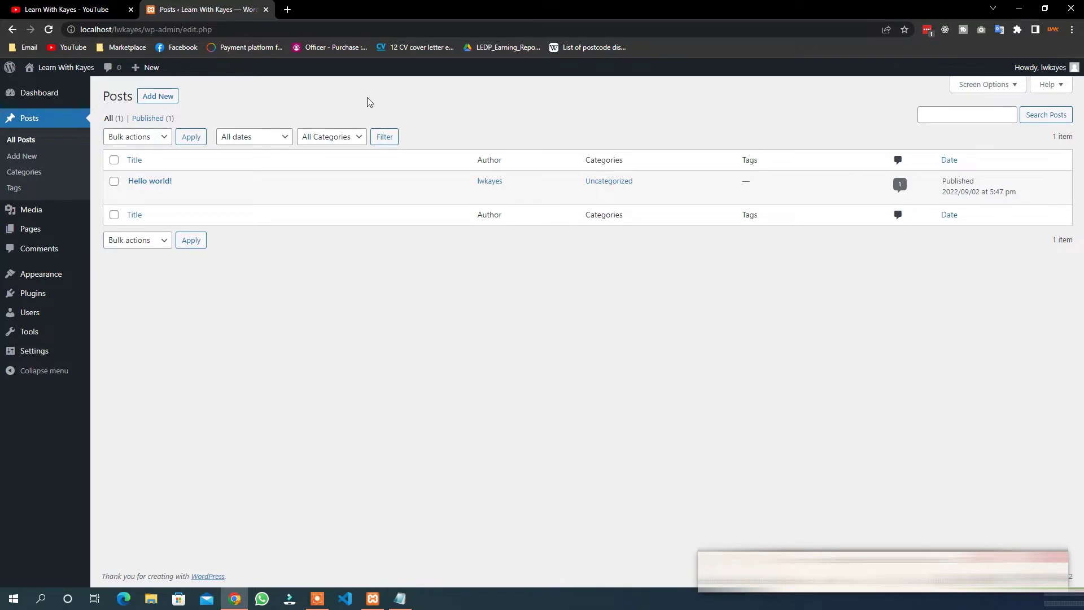
# Start a new post, dismiss the block editor welcome guide and try the title and paragraph areas.
pyautogui.click(172, 99)
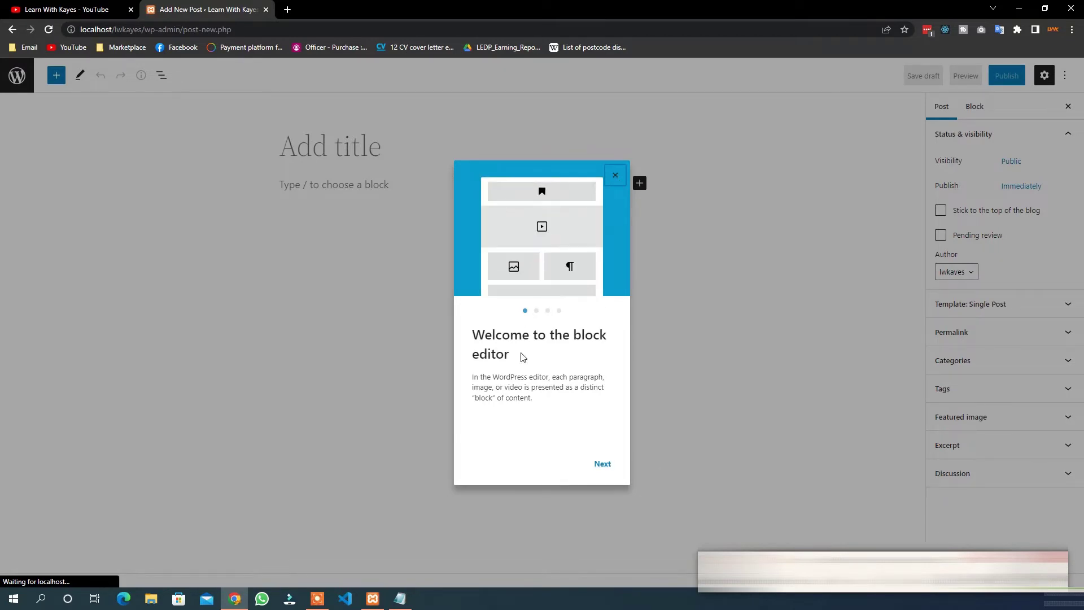
pyautogui.click(616, 176)
pyautogui.click(336, 146)
pyautogui.click(321, 186)
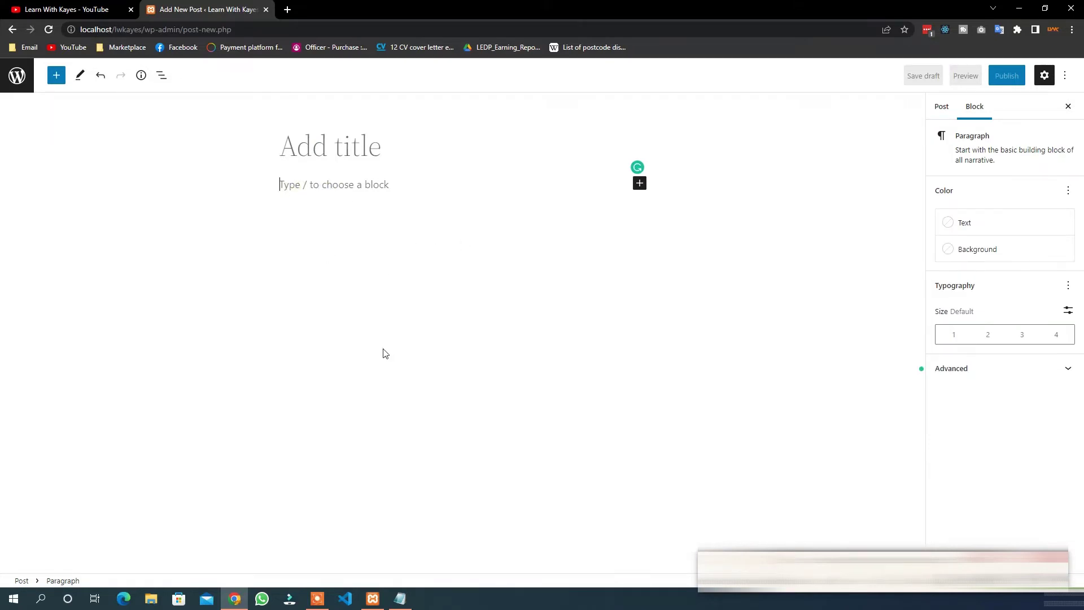
# Expand the new post's Featured image settings and leave the editor for the posts list.
pyautogui.click(327, 145)
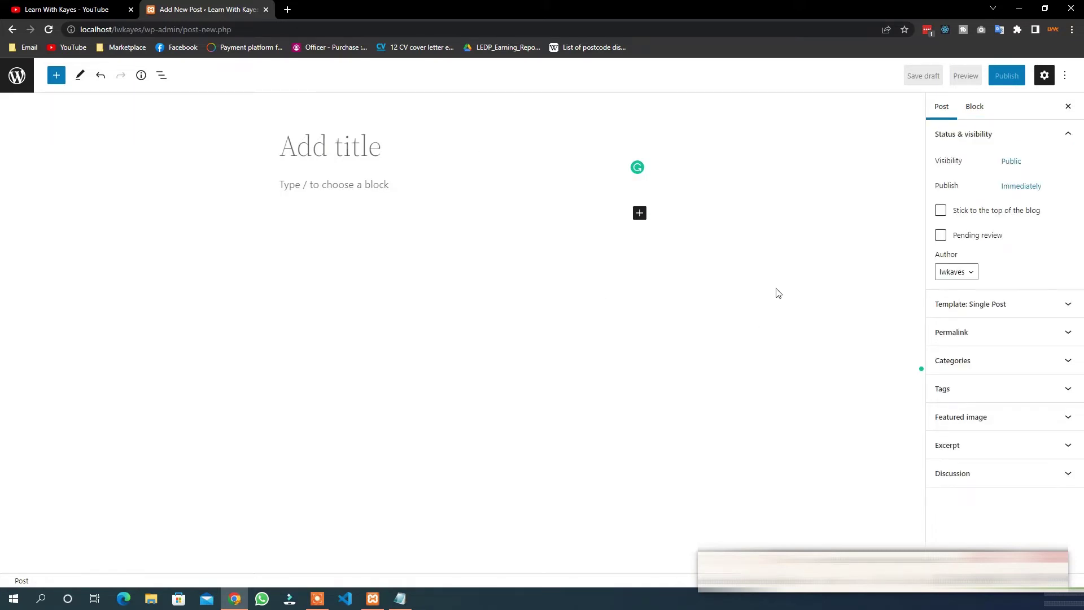
pyautogui.click(945, 421)
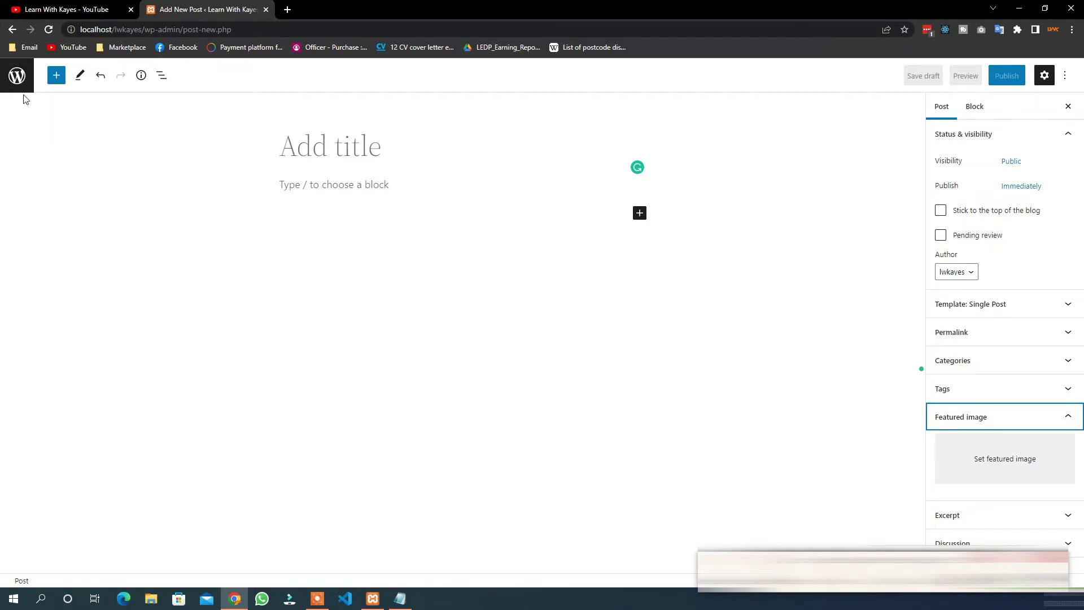
pyautogui.click(597, 97)
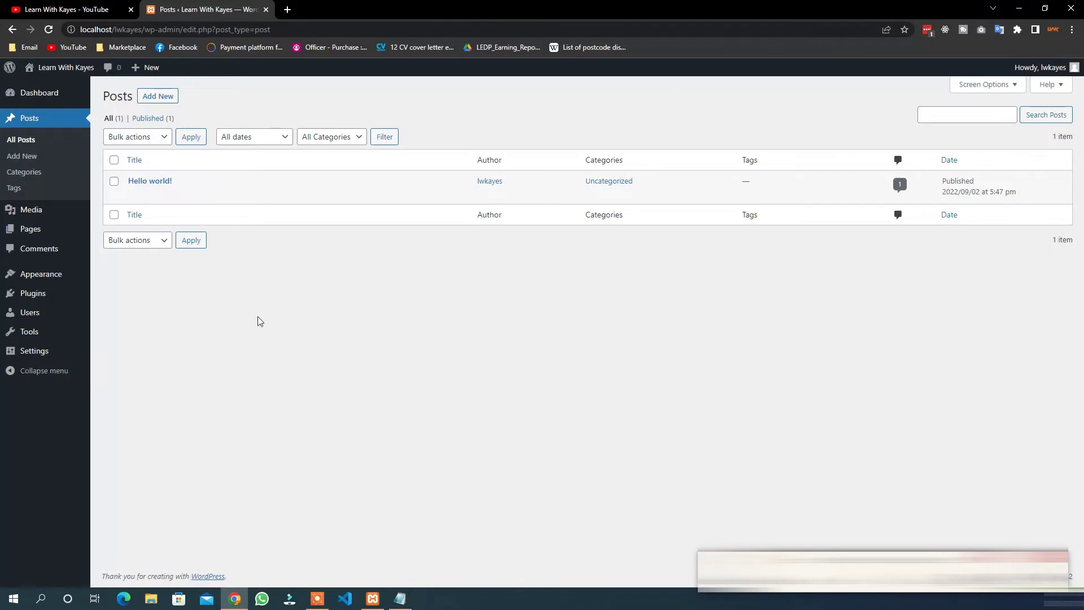
# Look over the form for adding post categories and open the Tags page.
pyautogui.click(26, 174)
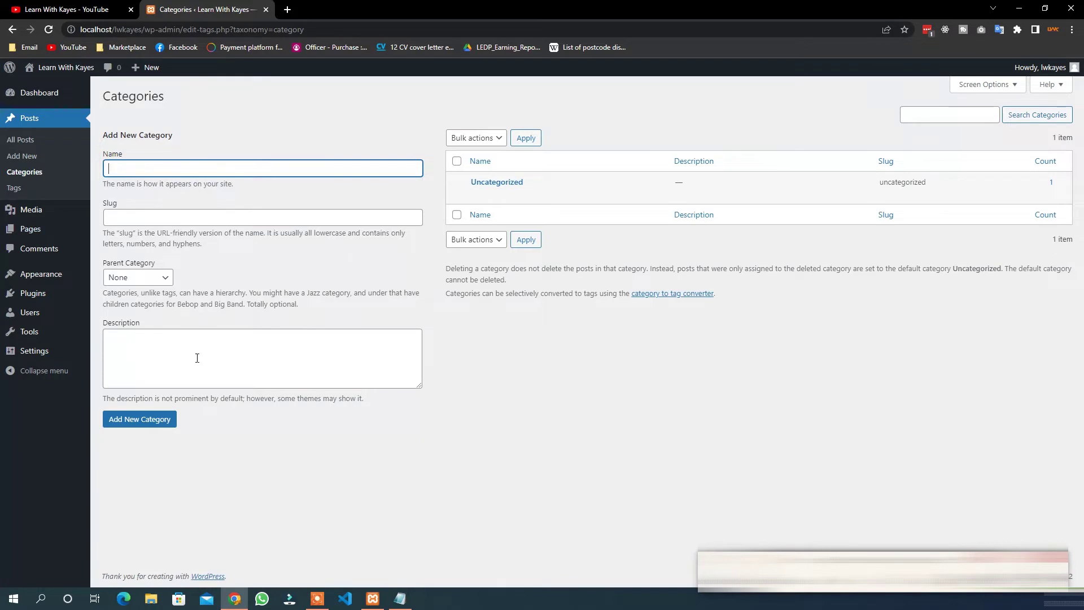
pyautogui.press('Tab')
pyautogui.click(332, 305)
pyautogui.click(15, 188)
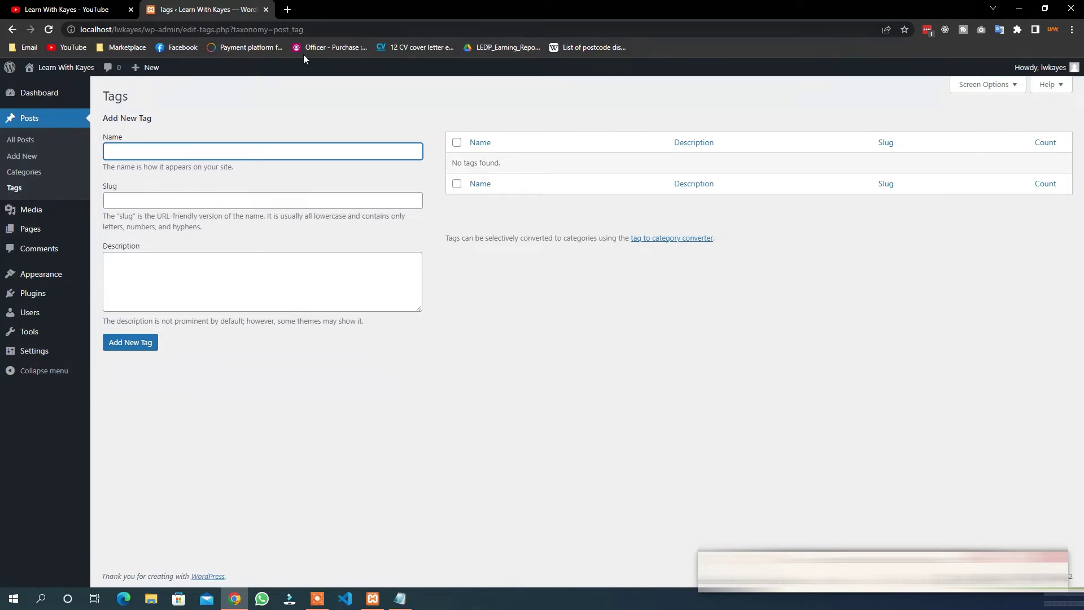
# Open the Media Library and show its file upload area.
pyautogui.moveTo(25, 218)
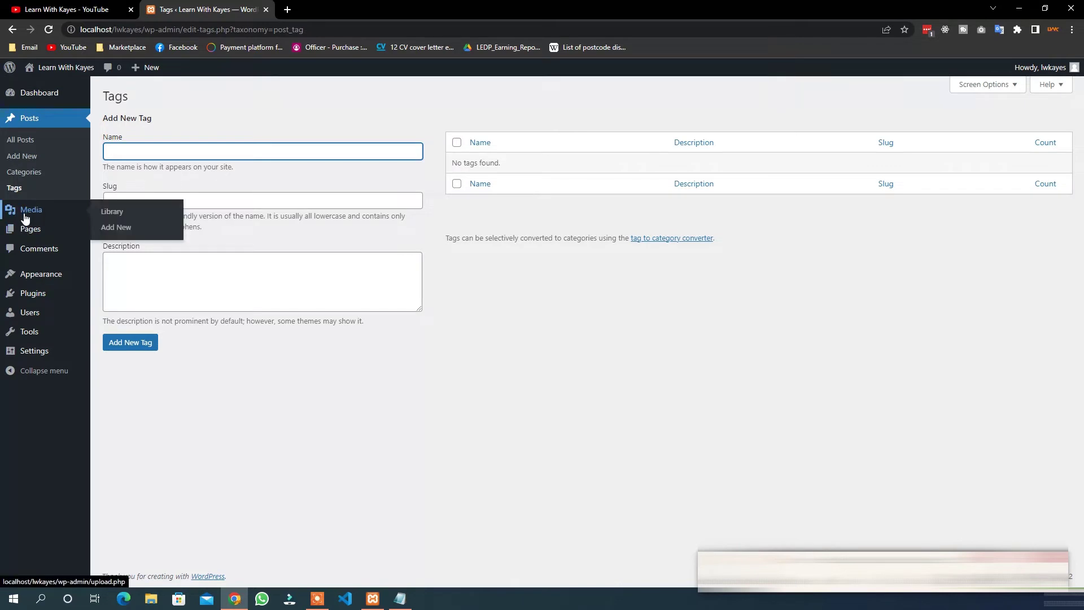
pyautogui.click(26, 213)
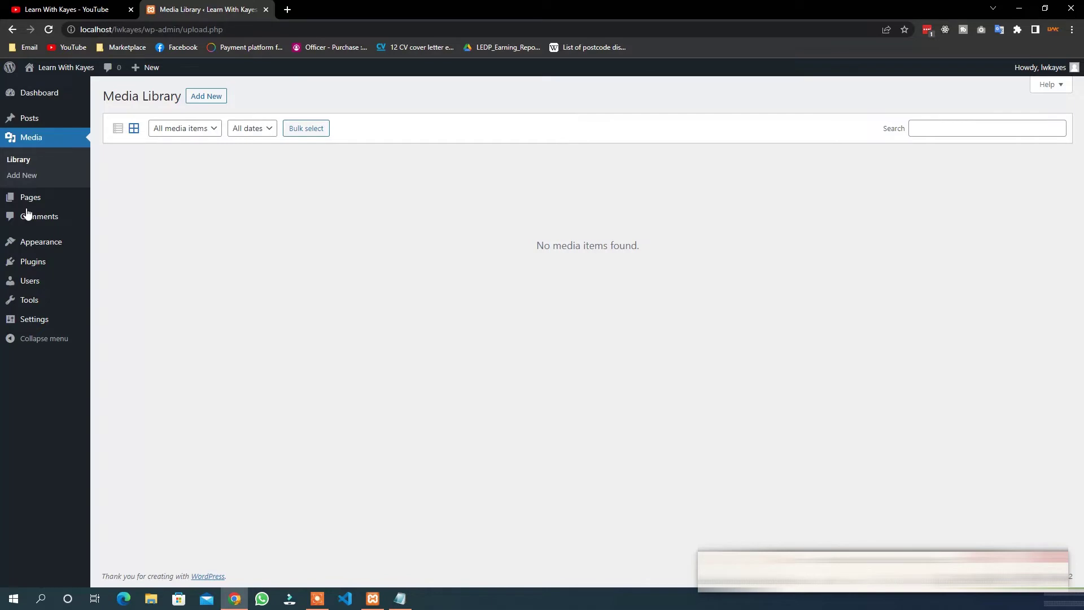
pyautogui.click(215, 98)
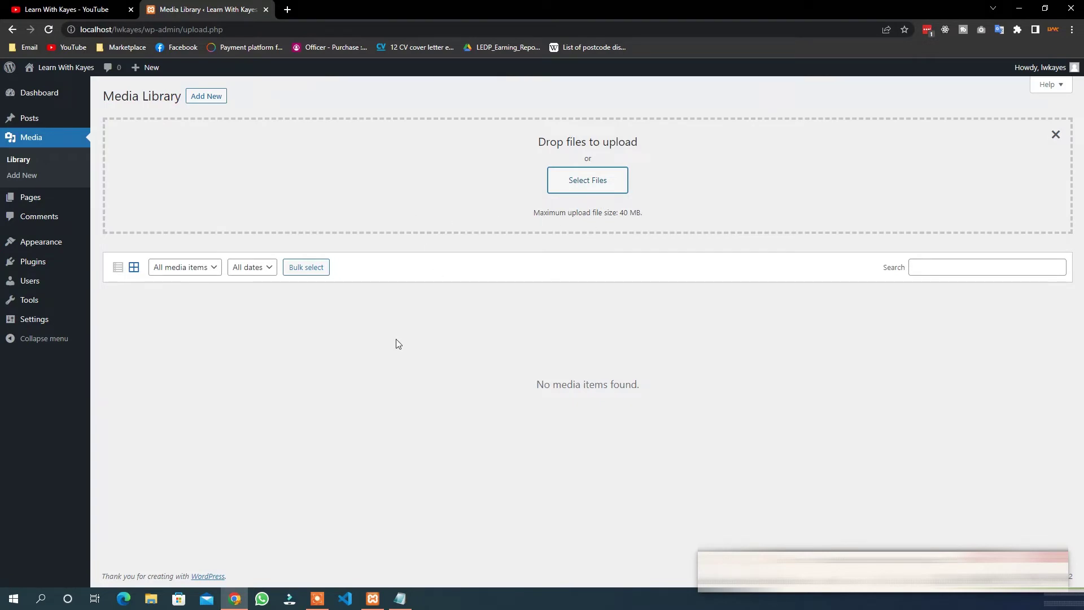
# Check the maximum upload file size and reload the Media Library without the upload area.
pyautogui.moveTo(533, 214); pyautogui.dragTo(644, 214)
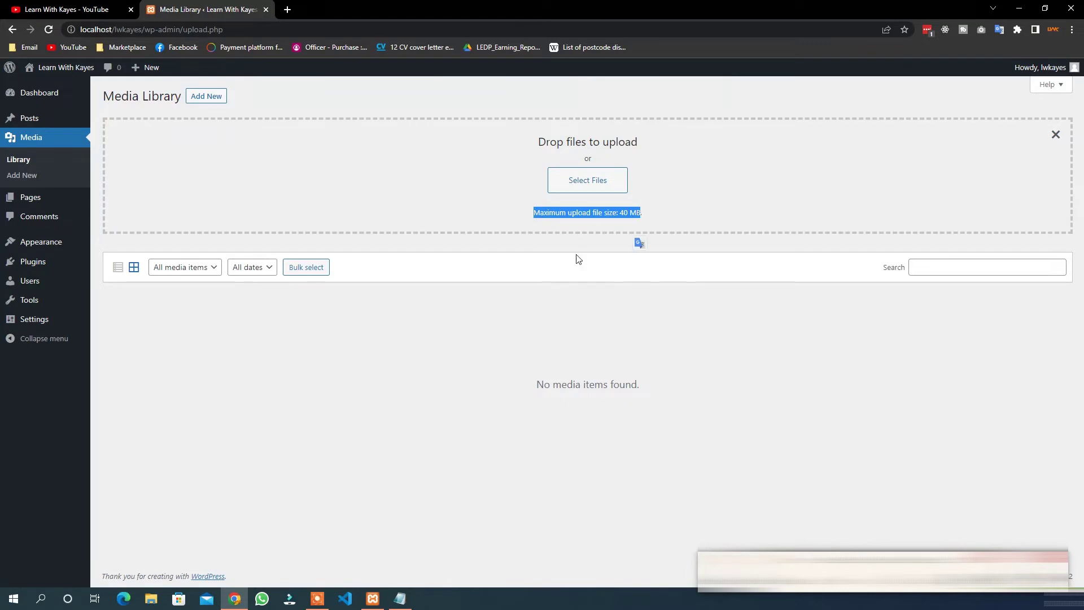
pyautogui.click(574, 303)
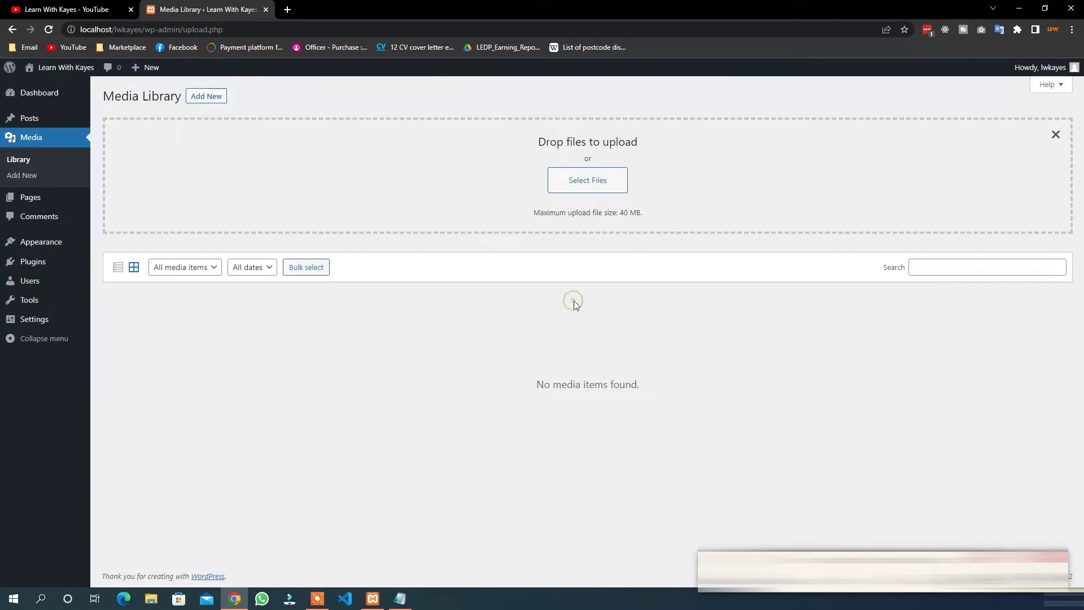
pyautogui.moveTo(621, 214); pyautogui.dragTo(643, 214)
pyautogui.click(628, 213)
pyautogui.click(23, 161)
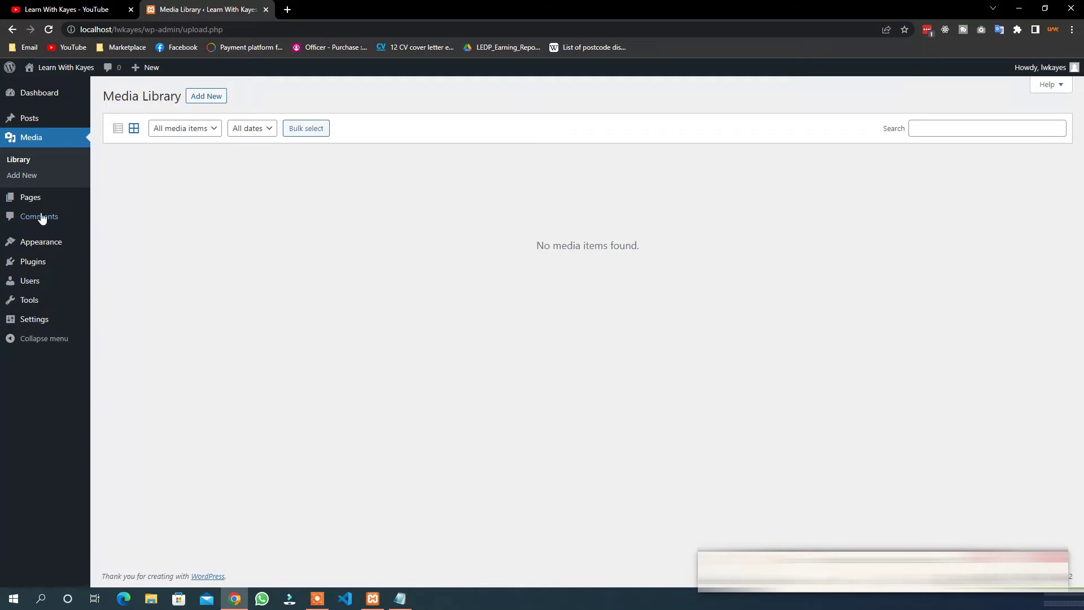
# Open the Pages list, open the live site in a new browser tab and view its front page.
pyautogui.click(33, 204)
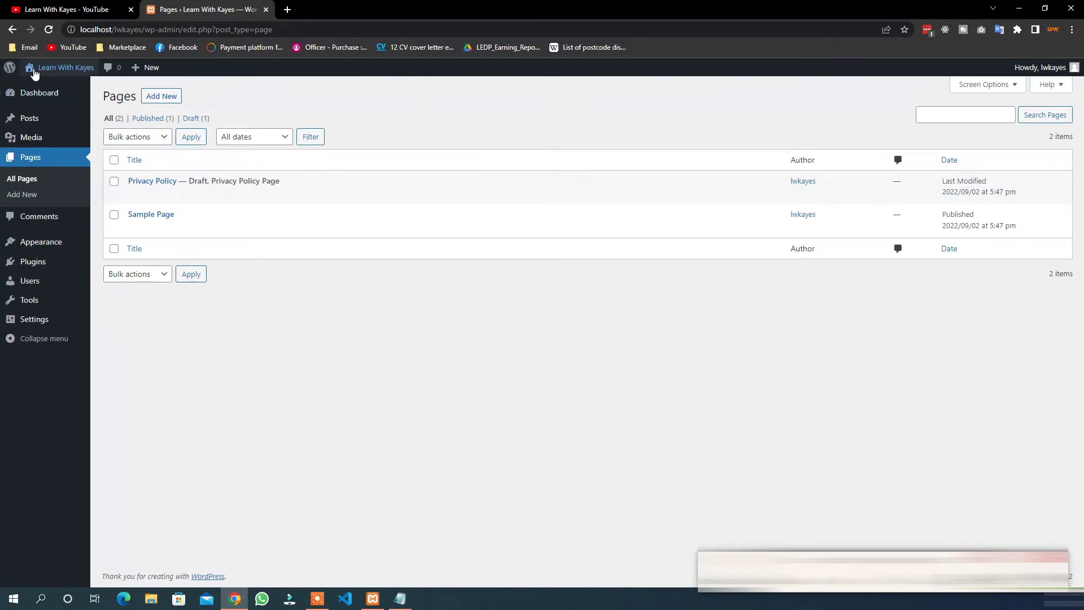
pyautogui.moveTo(67, 74)
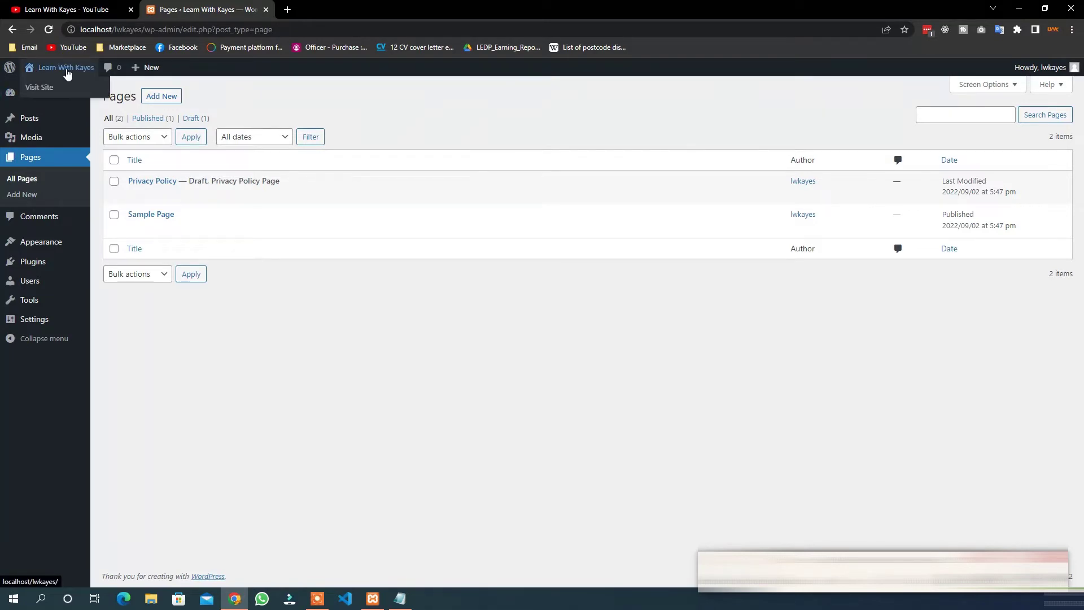
pyautogui.rightClick(43, 93)
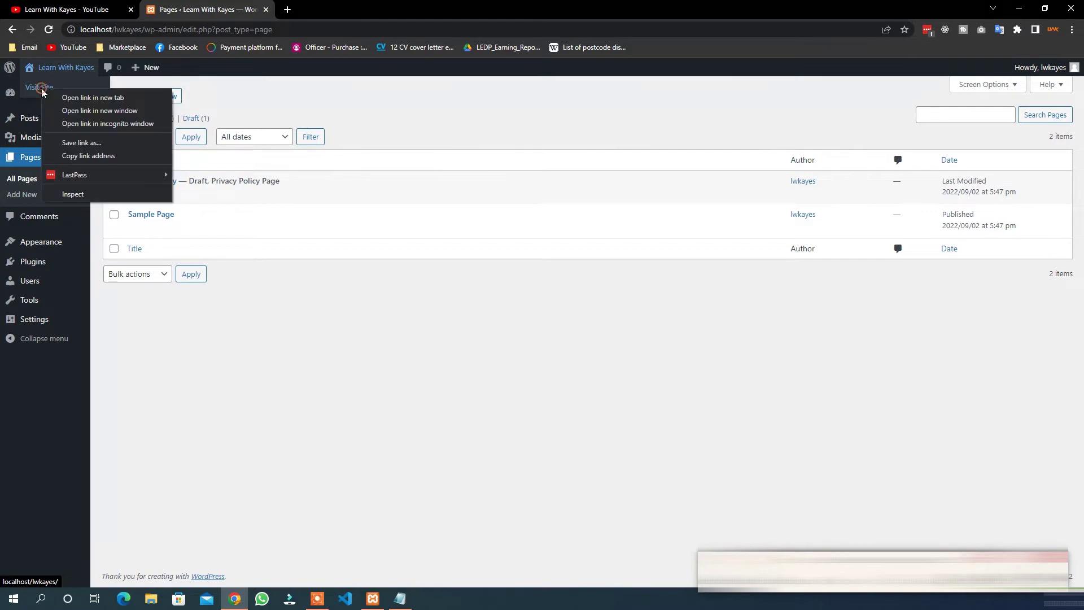
pyautogui.click(91, 100)
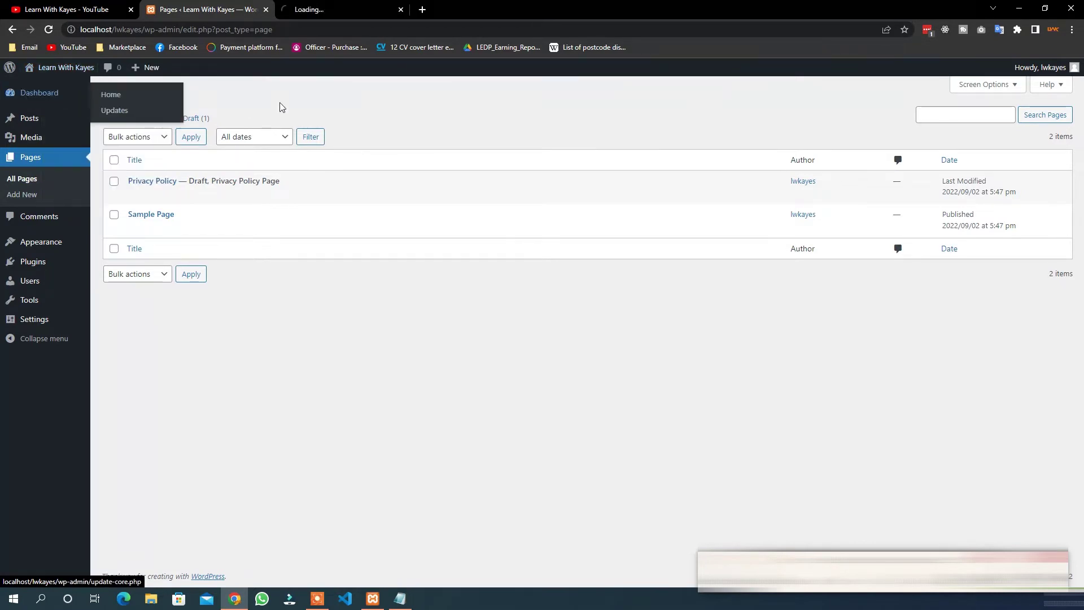
pyautogui.click(320, 9)
pyautogui.scroll(-2, 555, 293)
pyautogui.scroll(3, 537, 295)
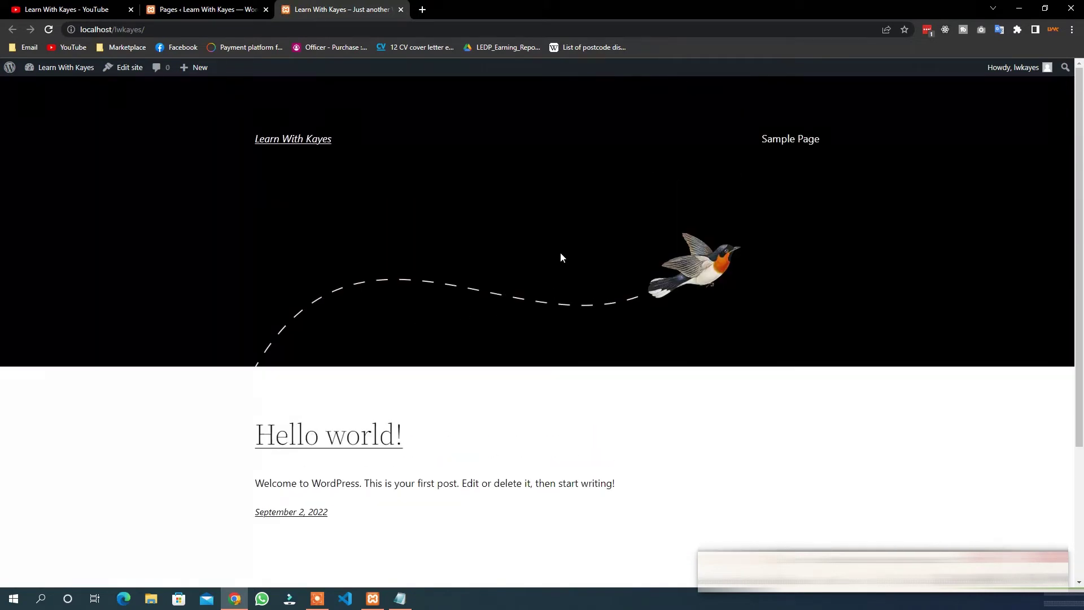
# Compare the Pages list in the admin area with the front page of the live site.
pyautogui.click(186, 9)
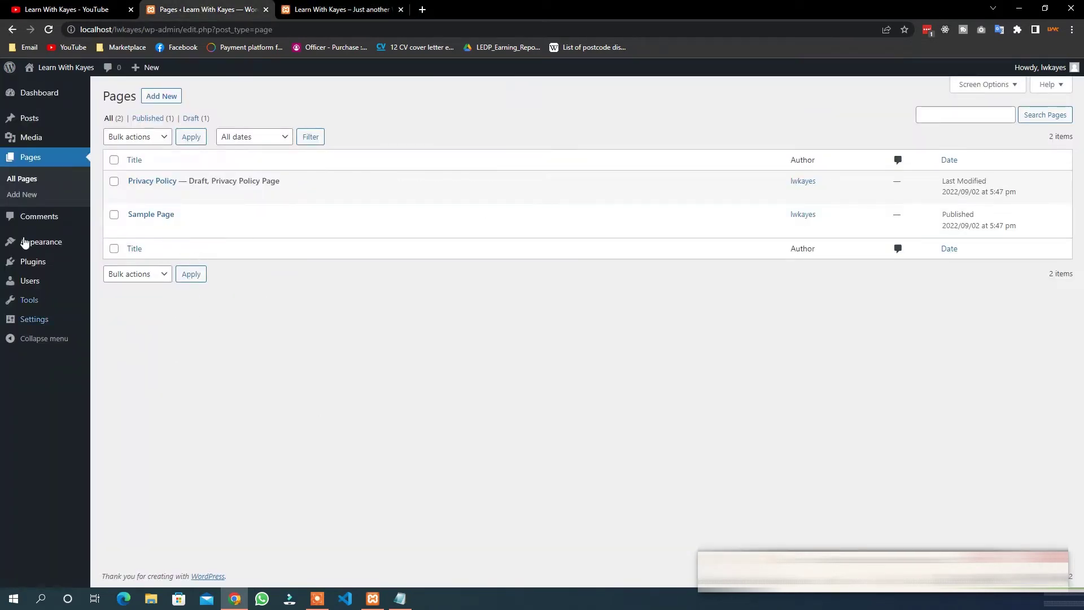
pyautogui.click(316, 7)
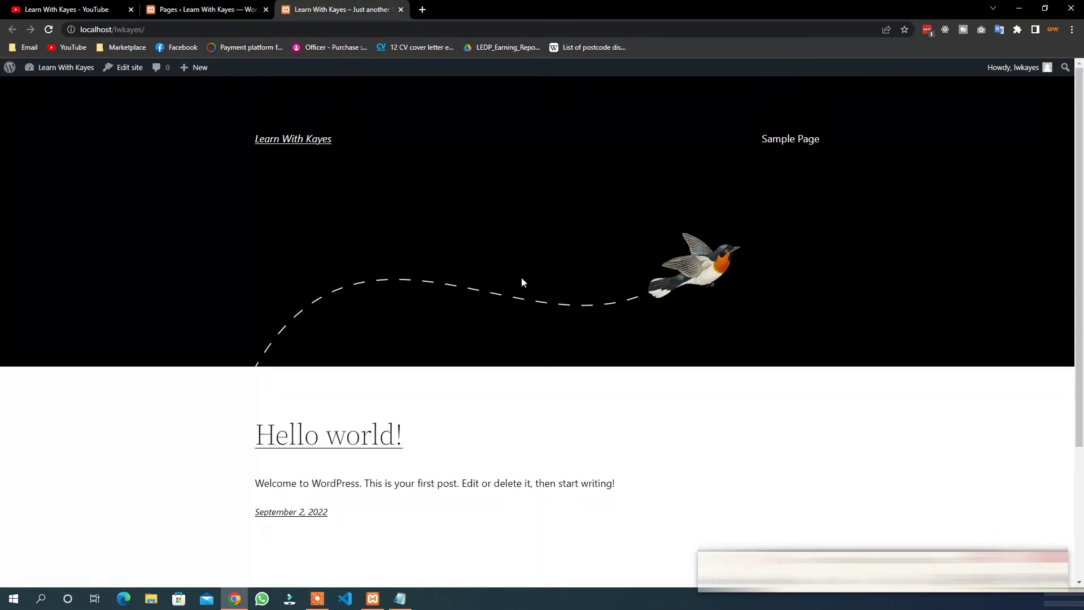
pyautogui.click(206, 10)
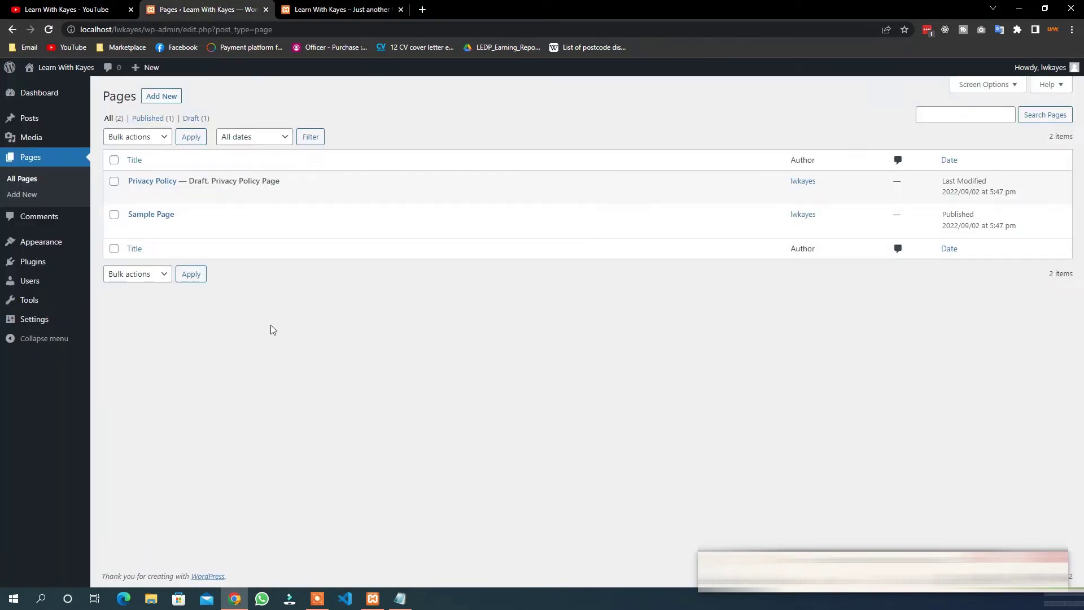
pyautogui.click(361, 11)
pyautogui.scroll(-3, 591, 299)
pyautogui.scroll(3, 552, 303)
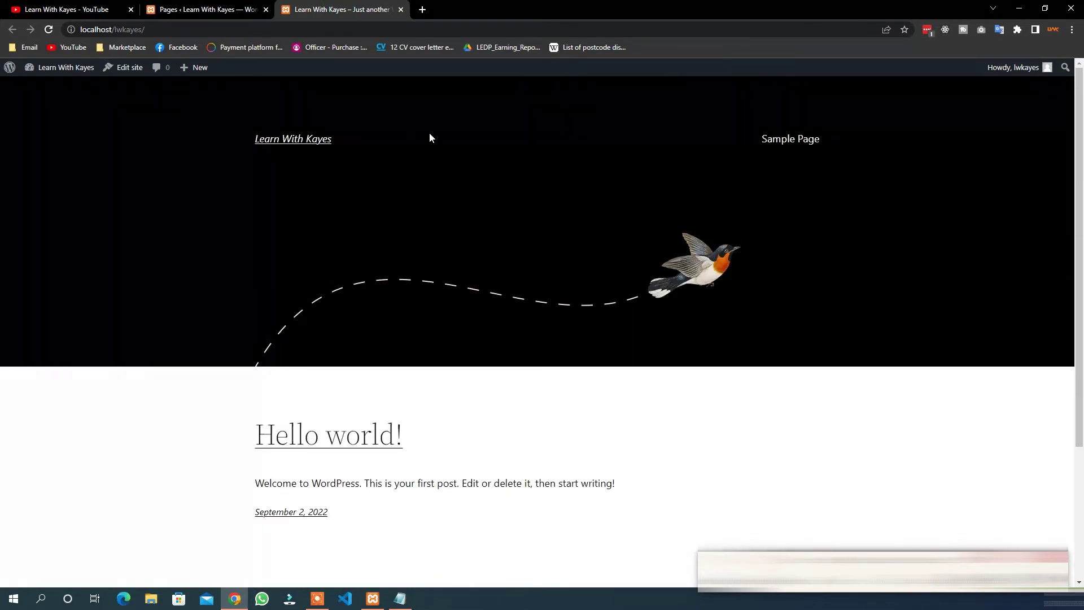
pyautogui.scroll(-1, 499, 283)
pyautogui.scroll(1, 498, 279)
pyautogui.click(257, 10)
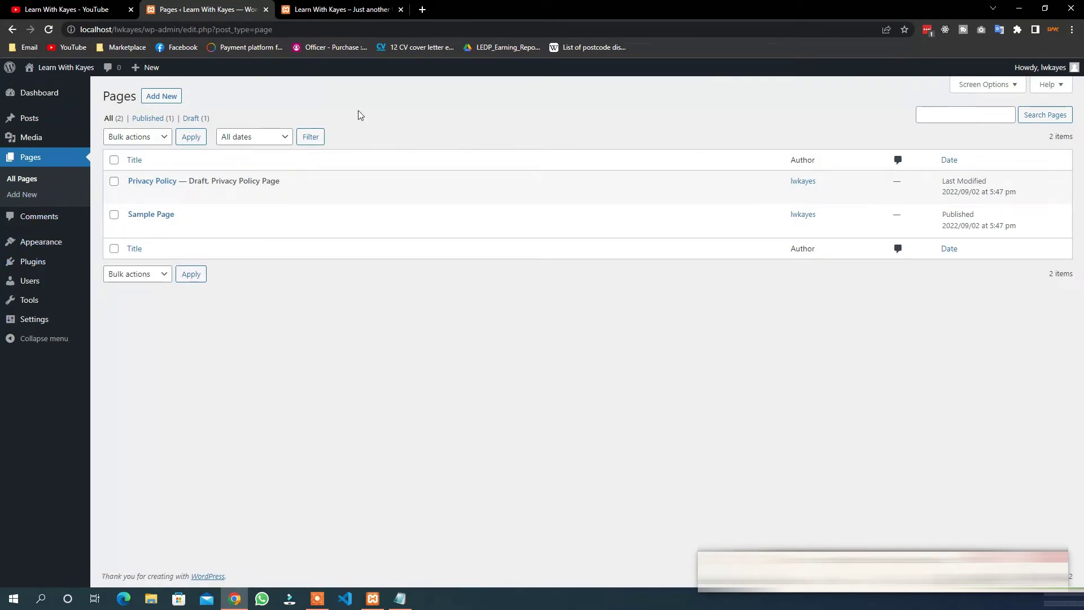
pyautogui.click(349, 10)
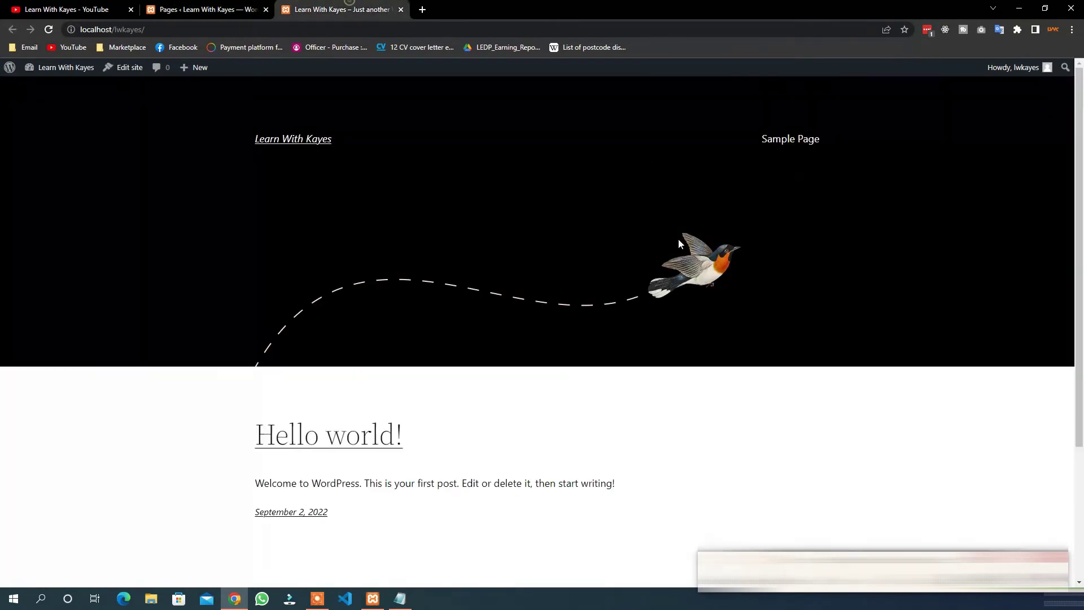
pyautogui.scroll(-3, 599, 322)
pyautogui.scroll(3, 591, 322)
pyautogui.click(225, 9)
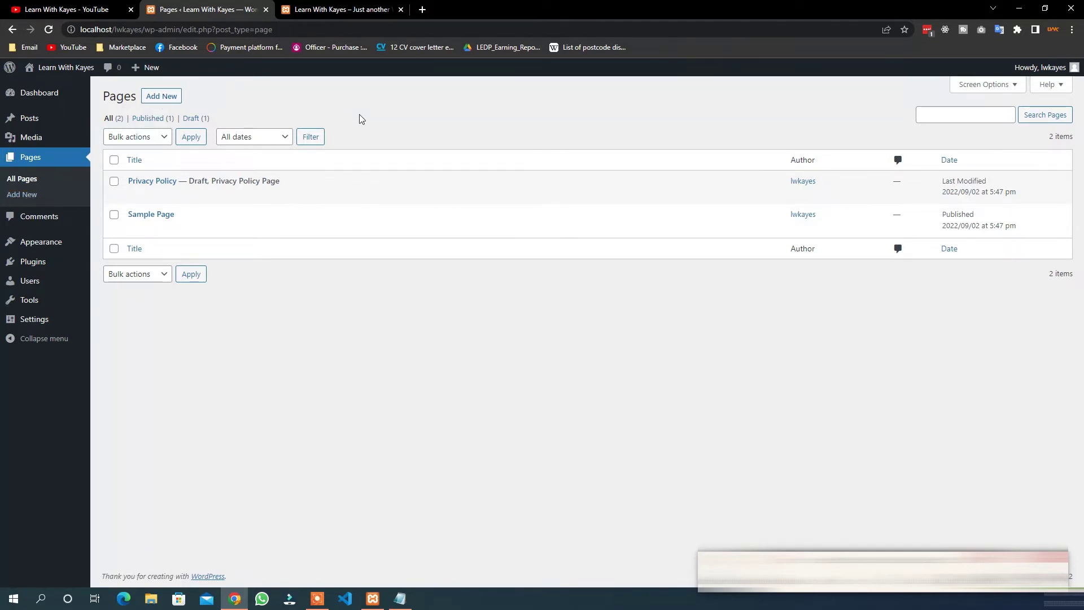
# Open the Comments page and view the Hello world! post on the live site's front page.
pyautogui.click(33, 221)
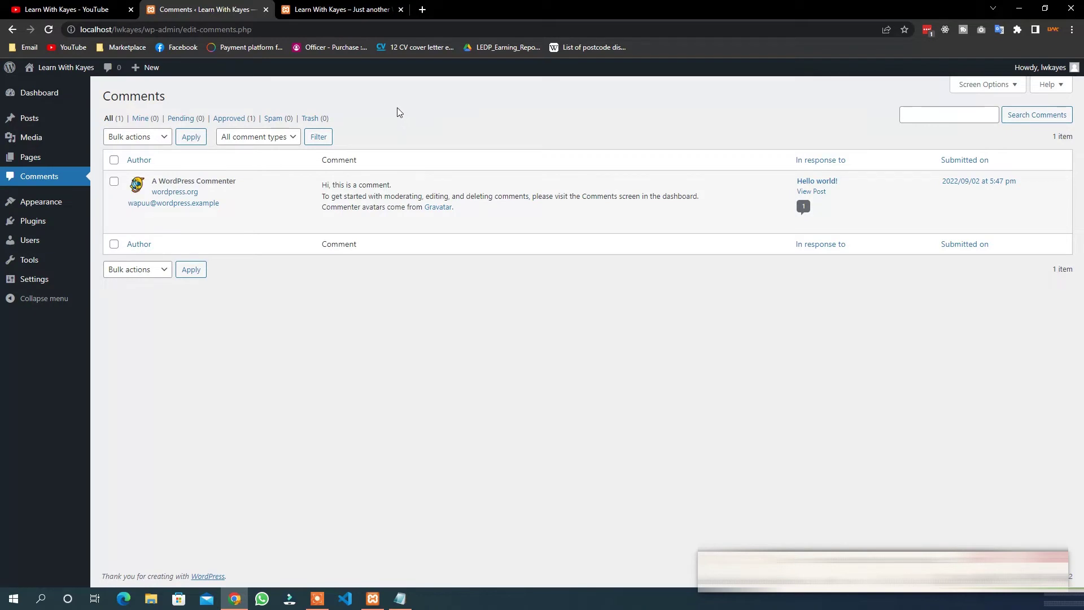
pyautogui.click(316, 9)
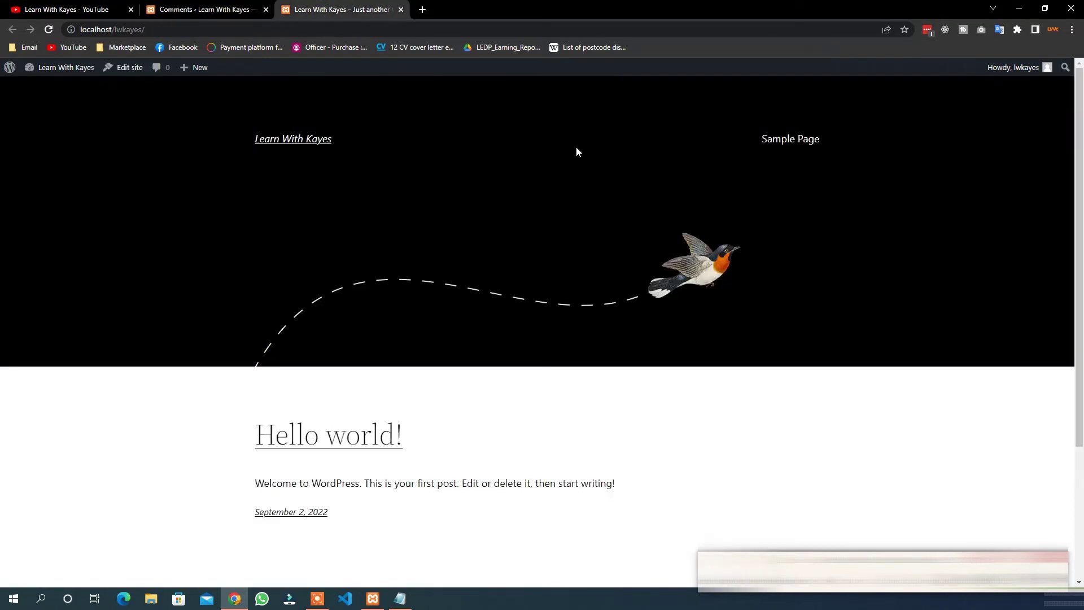
pyautogui.scroll(-3, 519, 318)
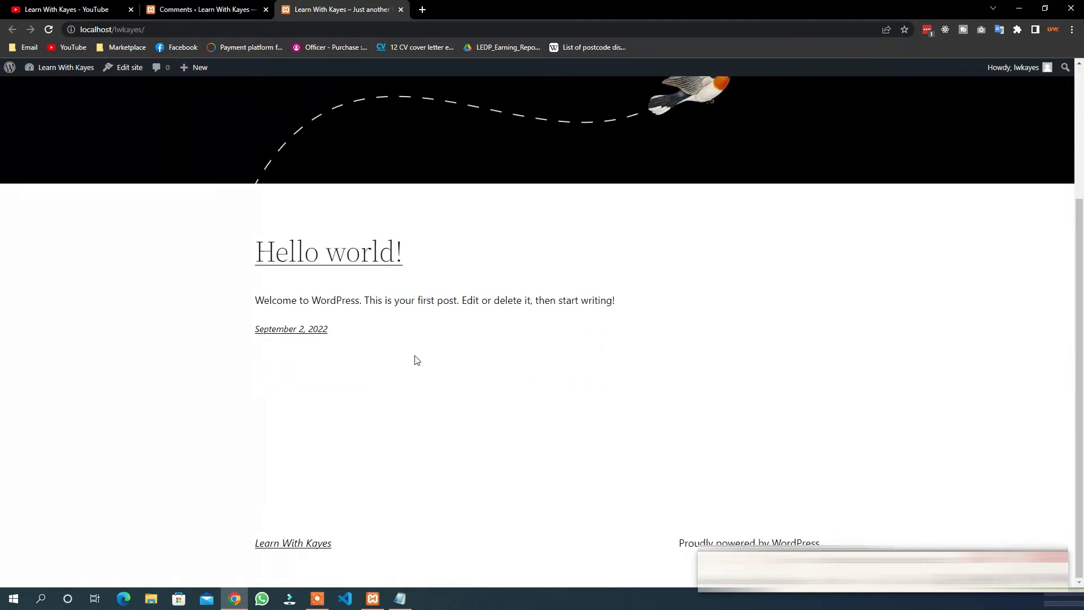
pyautogui.scroll(2, 416, 361)
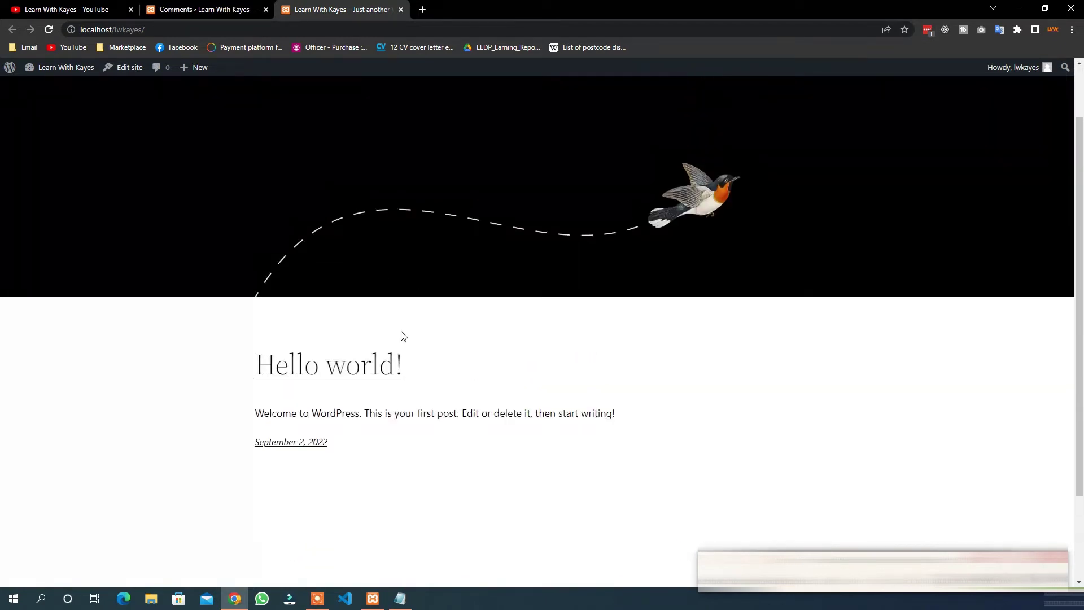
# Return to the admin area and open the list of all posts.
pyautogui.click(206, 9)
pyautogui.moveTo(60, 122)
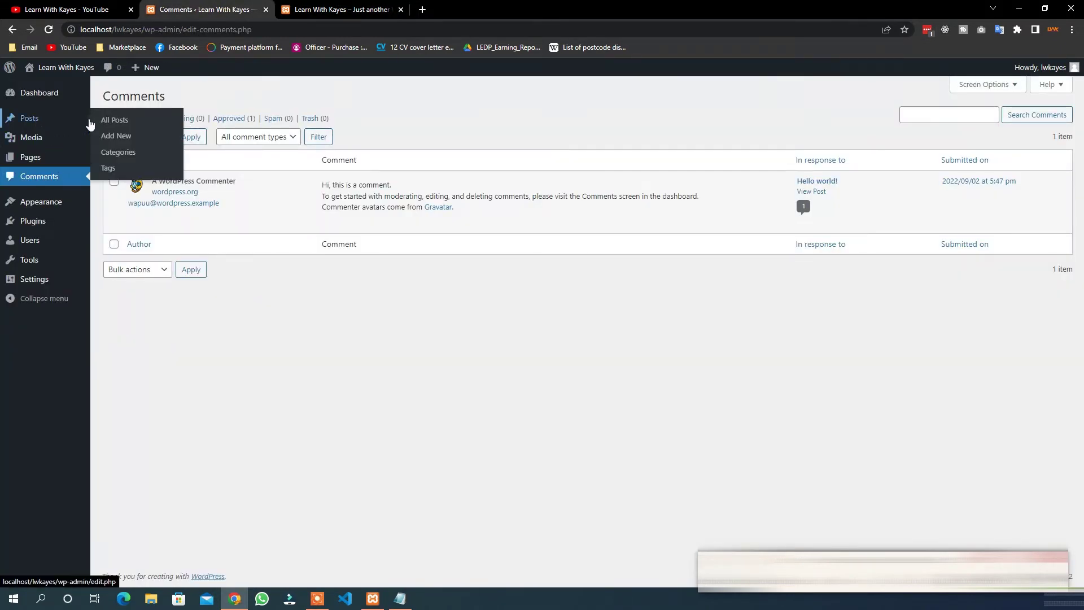
pyautogui.click(112, 123)
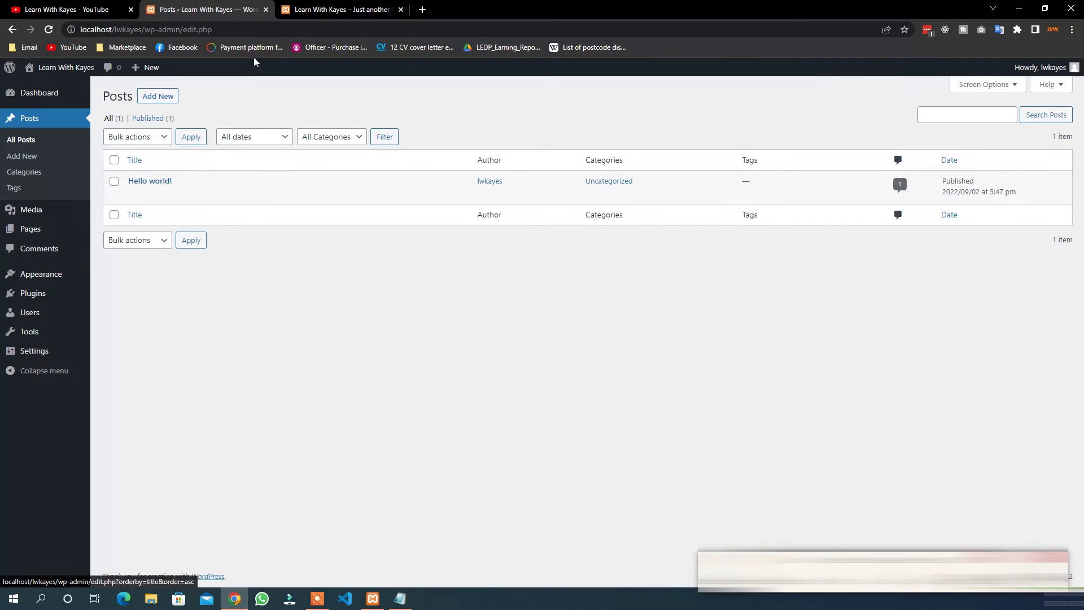
# Open the Hello world! post on the live site and review its details, existing comment and reply form.
pyautogui.hotkey('ctrl', 'Tab')
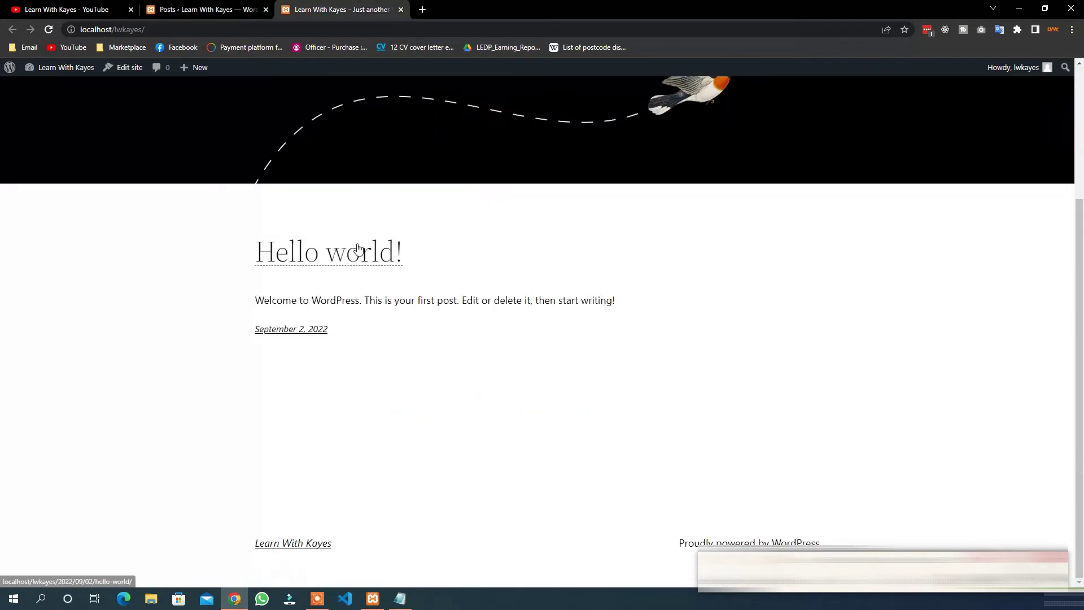
pyautogui.click(325, 257)
pyautogui.scroll(-11, 584, 287)
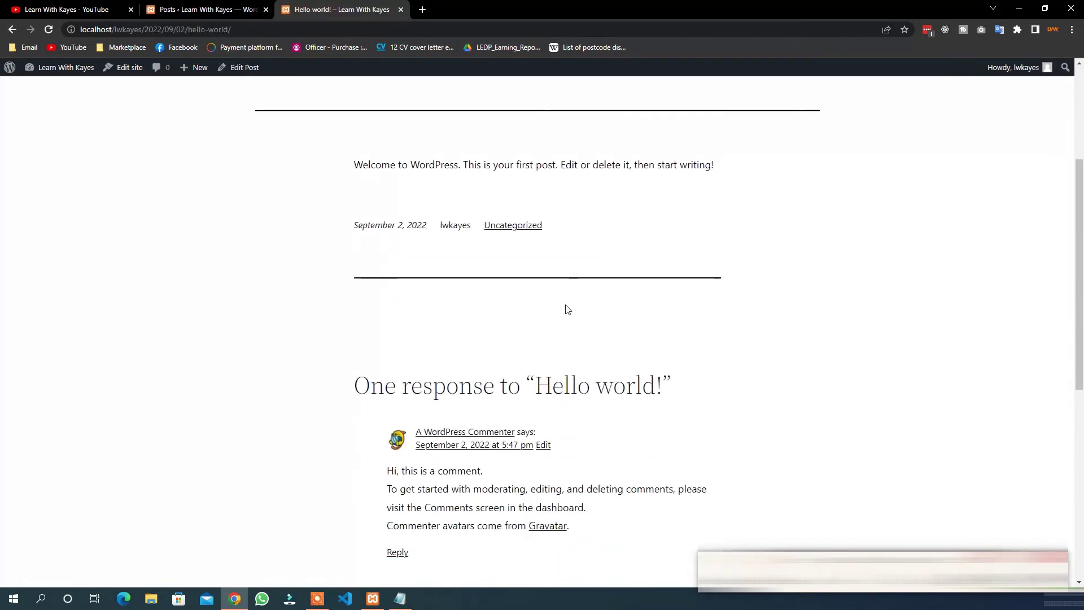
pyautogui.scroll(1, 482, 370)
pyautogui.moveTo(374, 255); pyautogui.dragTo(487, 230)
pyautogui.click(433, 255)
pyautogui.click(396, 346)
pyautogui.doubleClick(366, 317)
pyautogui.click(395, 332)
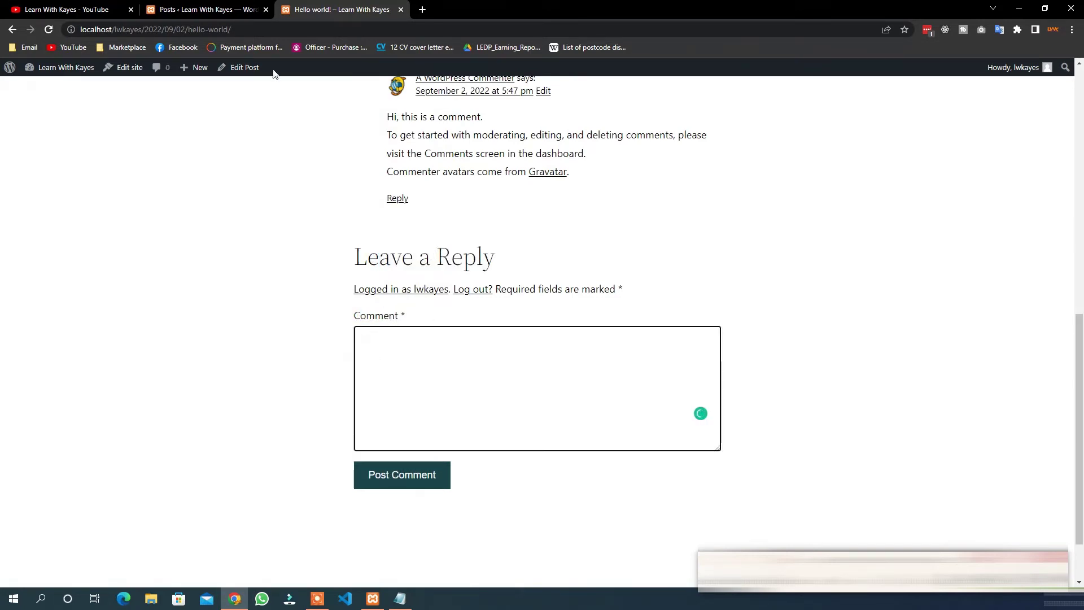
# Open the admin Comments page and post a short comment introducing the author by name on the live Hello world! post.
pyautogui.click(165, 11)
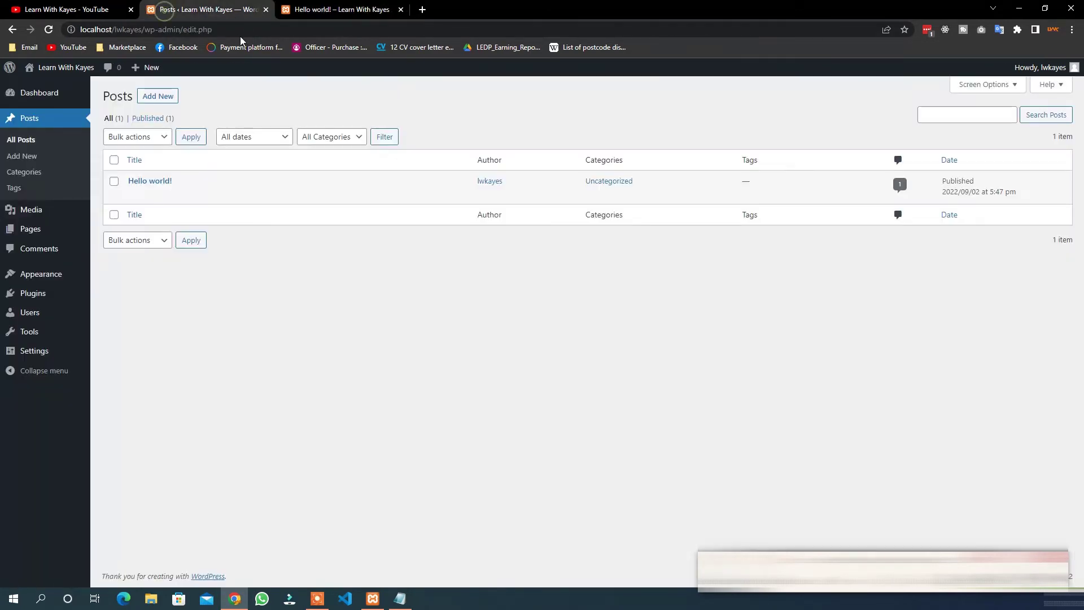
pyautogui.click(46, 251)
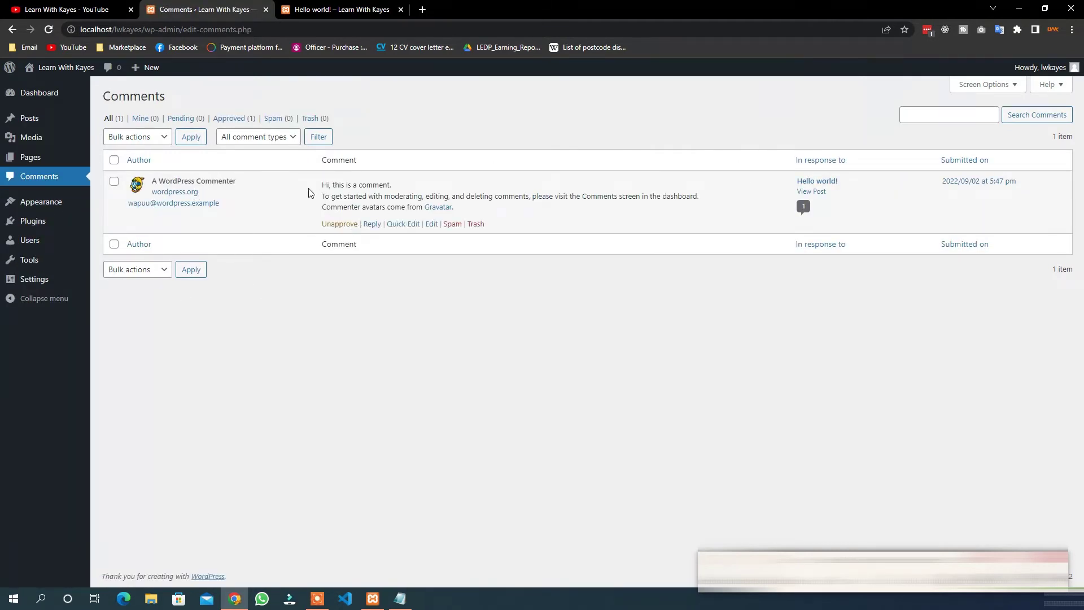
pyautogui.click(331, 11)
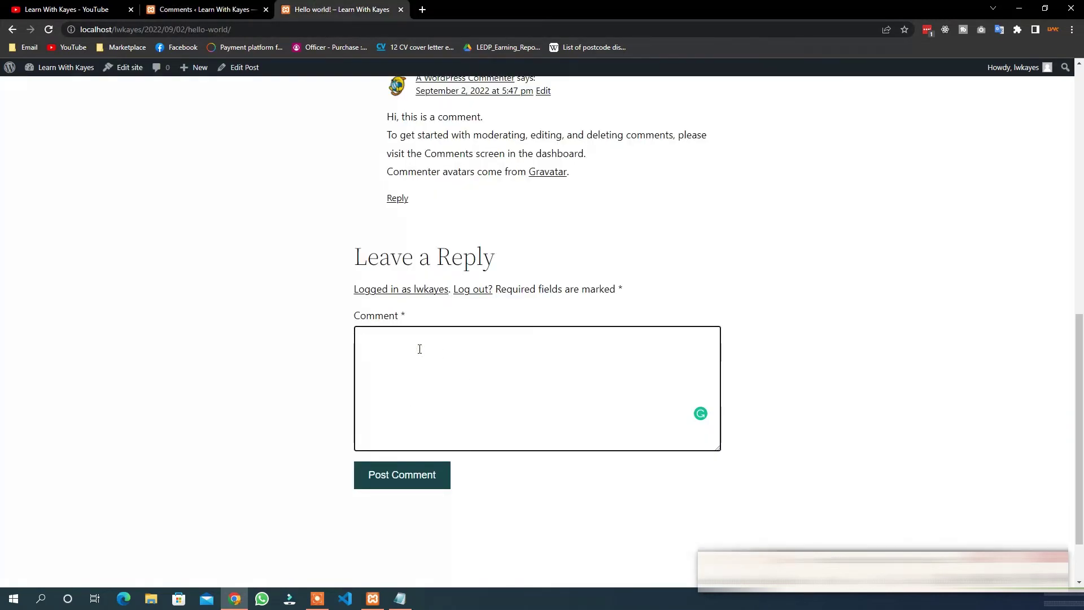
pyautogui.write('Hi, I am Kayes')
pyautogui.click(407, 479)
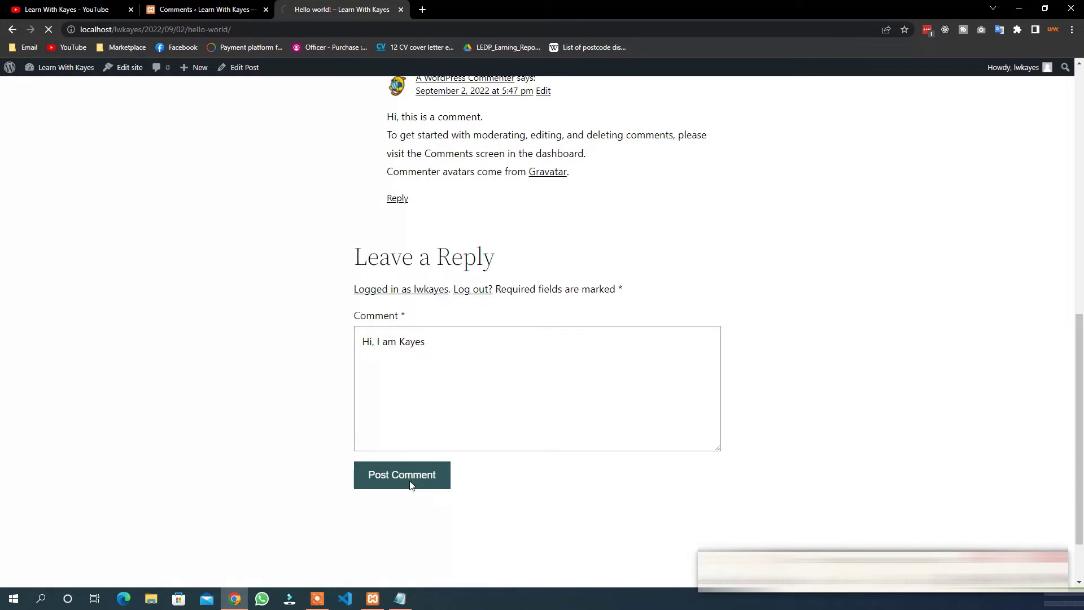
pyautogui.scroll(3, 379, 471)
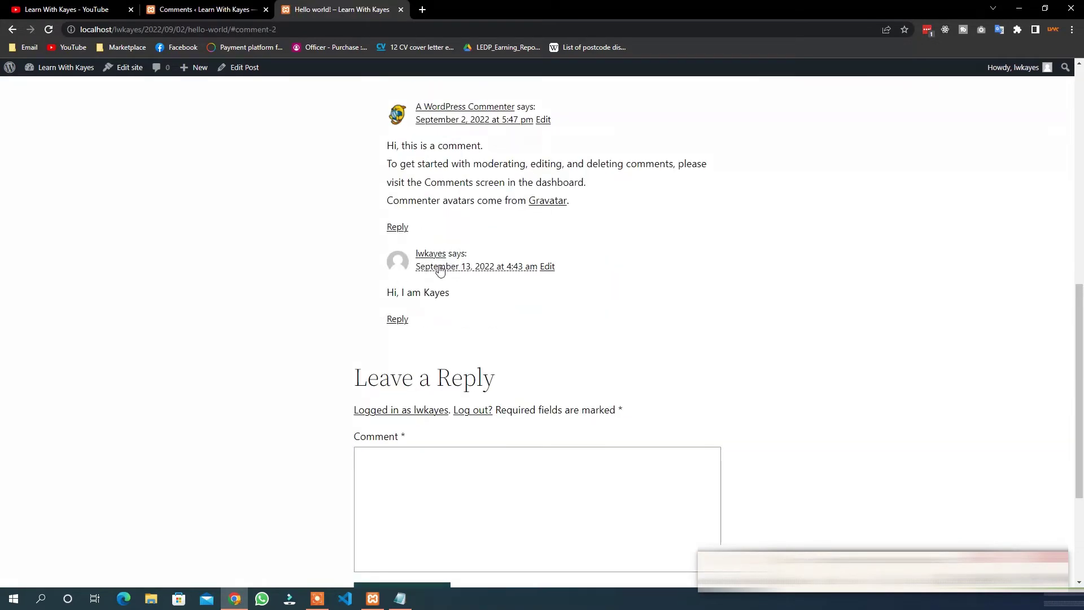
pyautogui.moveTo(388, 290); pyautogui.dragTo(448, 307)
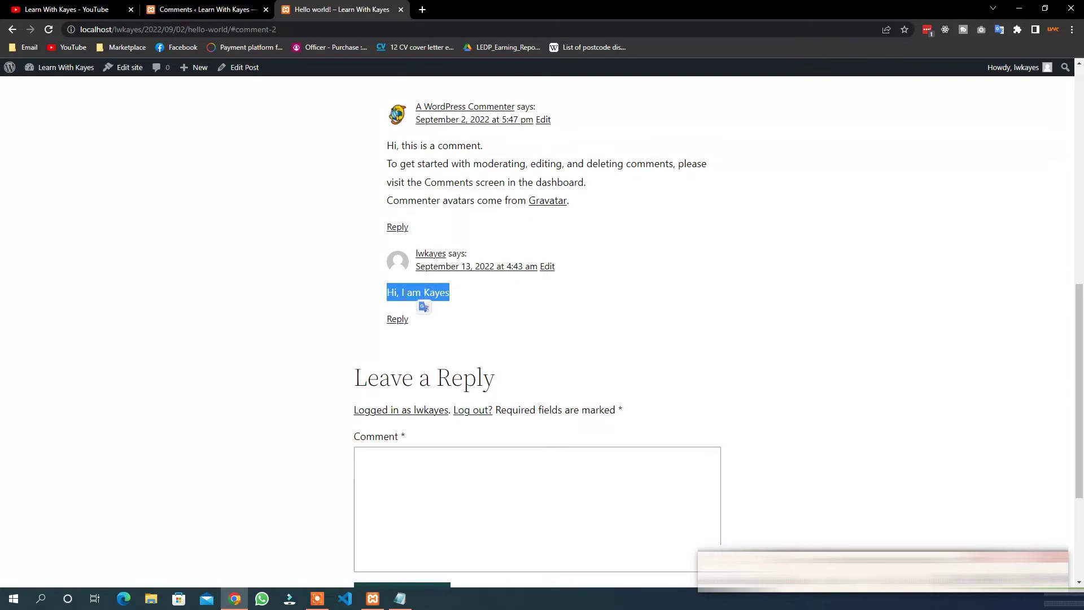
pyautogui.click(401, 289)
# Reload the Comments list in the admin area and check the new comment's author.
pyautogui.click(204, 10)
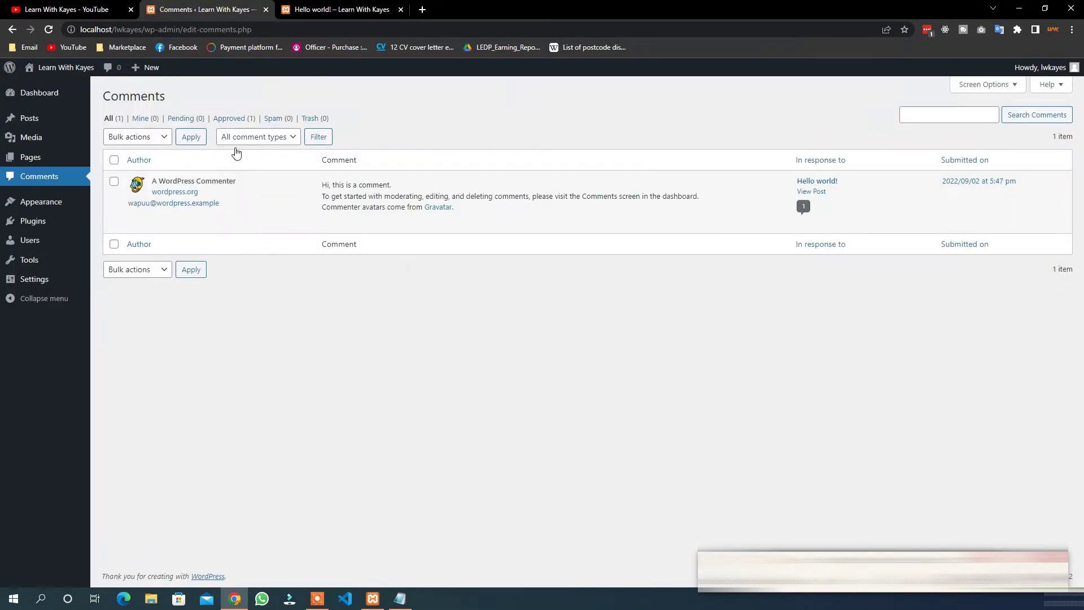
pyautogui.rightClick(302, 302)
pyautogui.click(336, 336)
pyautogui.moveTo(191, 178)
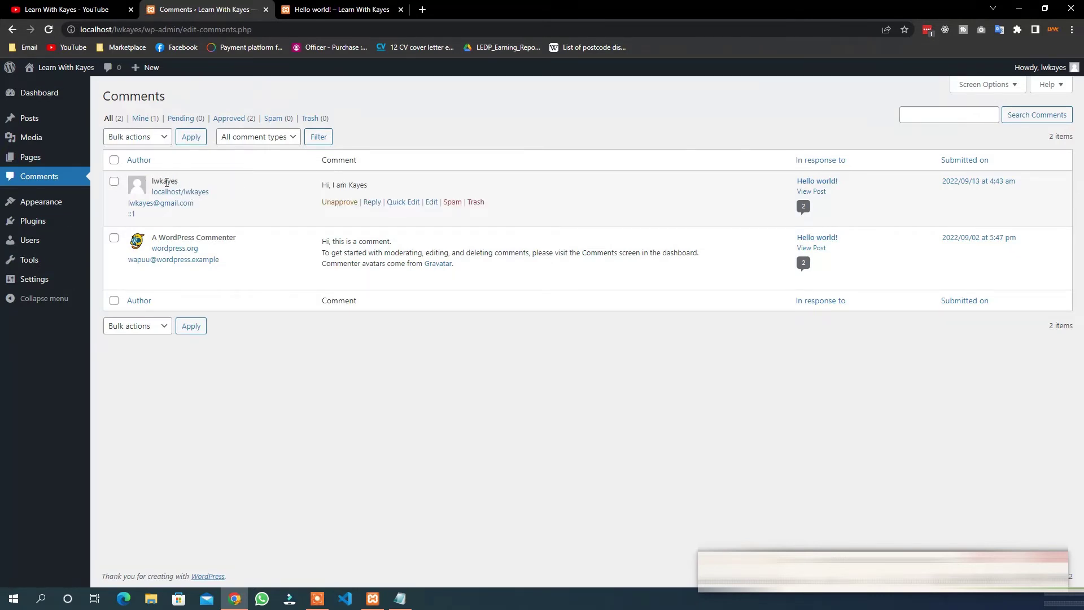
pyautogui.doubleClick(167, 184)
pyautogui.click(168, 184)
# Compare the account name shown on the live site with the new comment's author and text in the Comments list.
pyautogui.click(348, 11)
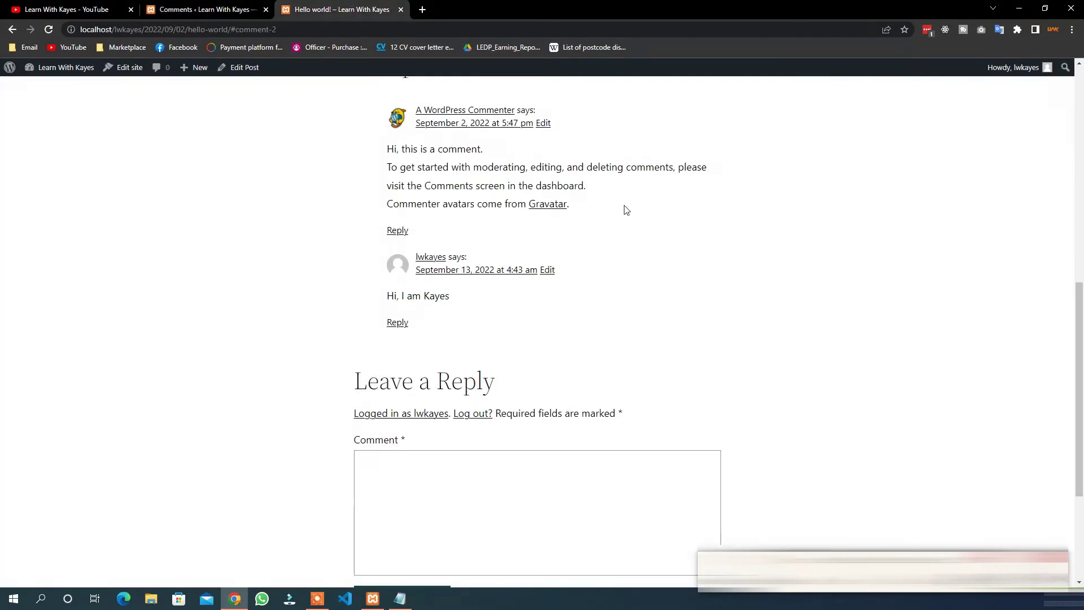
pyautogui.scroll(3, 723, 199)
pyautogui.scroll(5, 722, 199)
pyautogui.moveTo(1026, 70)
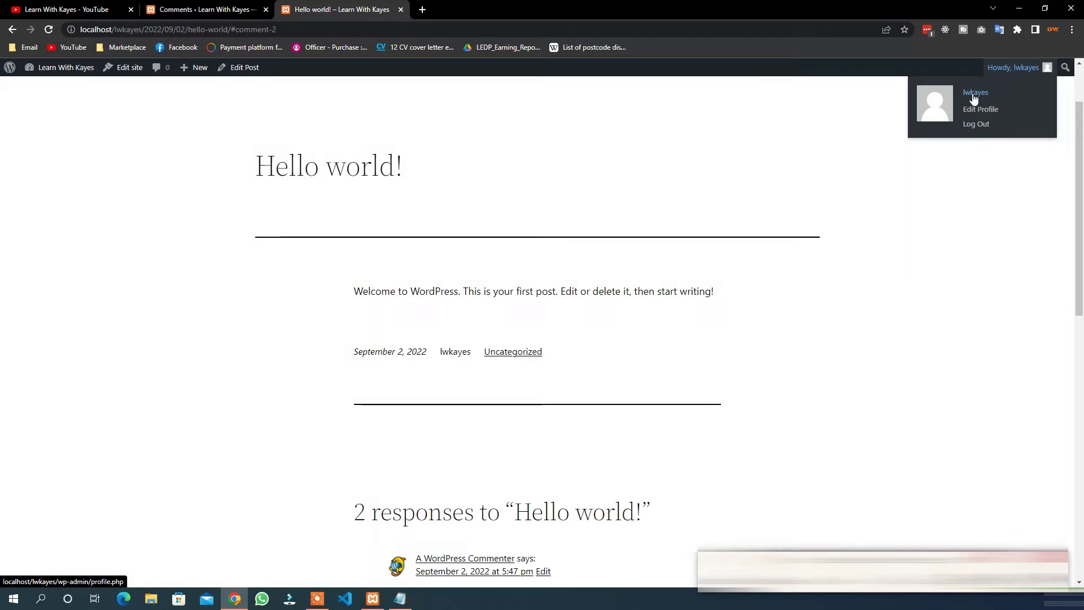
pyautogui.click(198, 9)
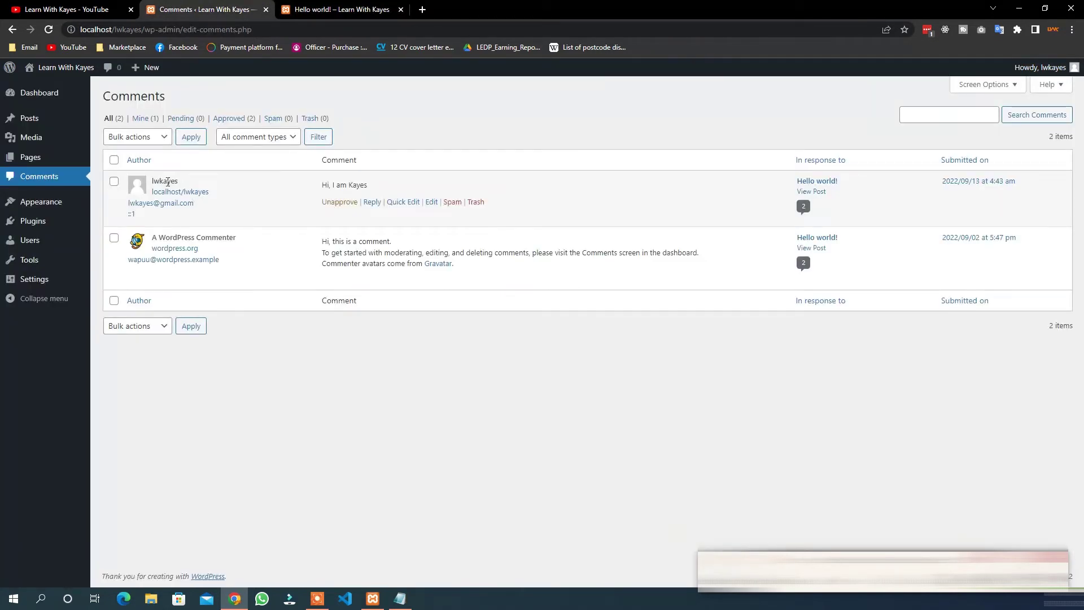
pyautogui.moveTo(321, 188); pyautogui.dragTo(377, 191)
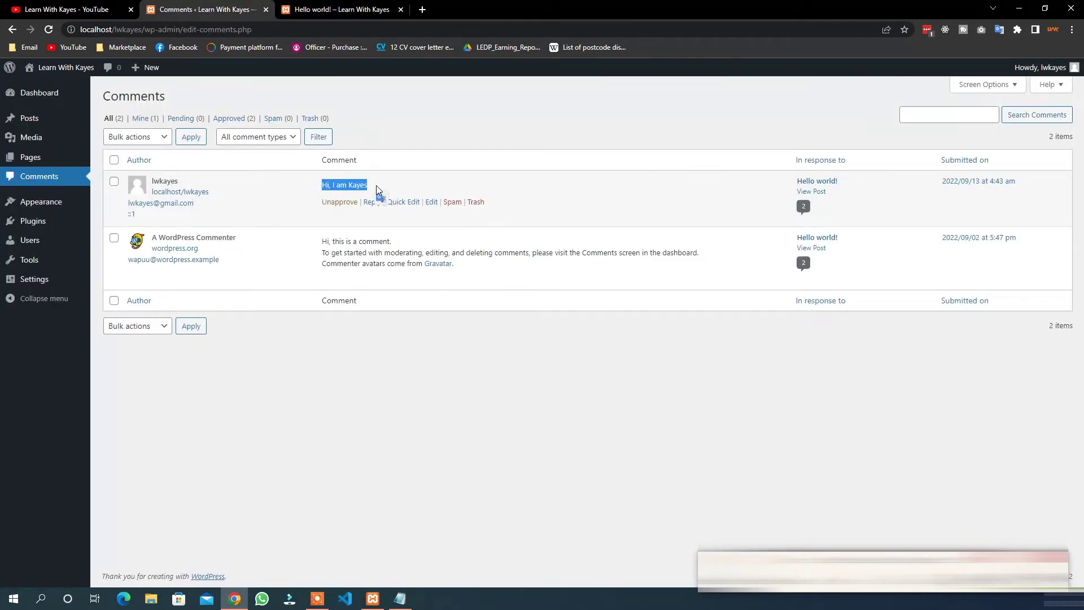
pyautogui.click(344, 185)
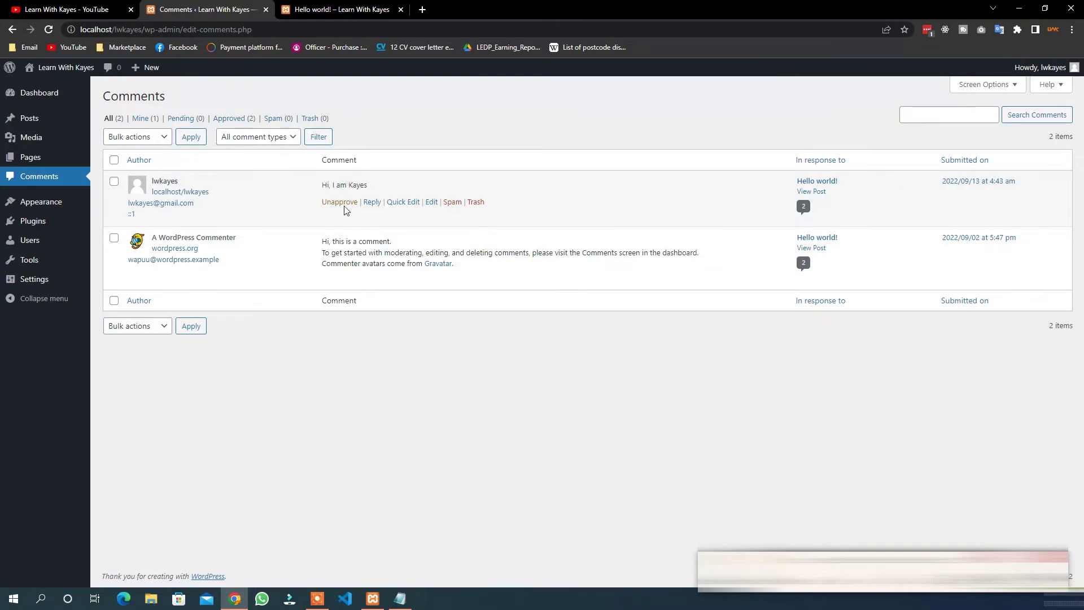
# Compare the responses under the live Hello world! post with the new comment's moderation options in the admin area.
pyautogui.click(326, 9)
pyautogui.scroll(-4, 455, 314)
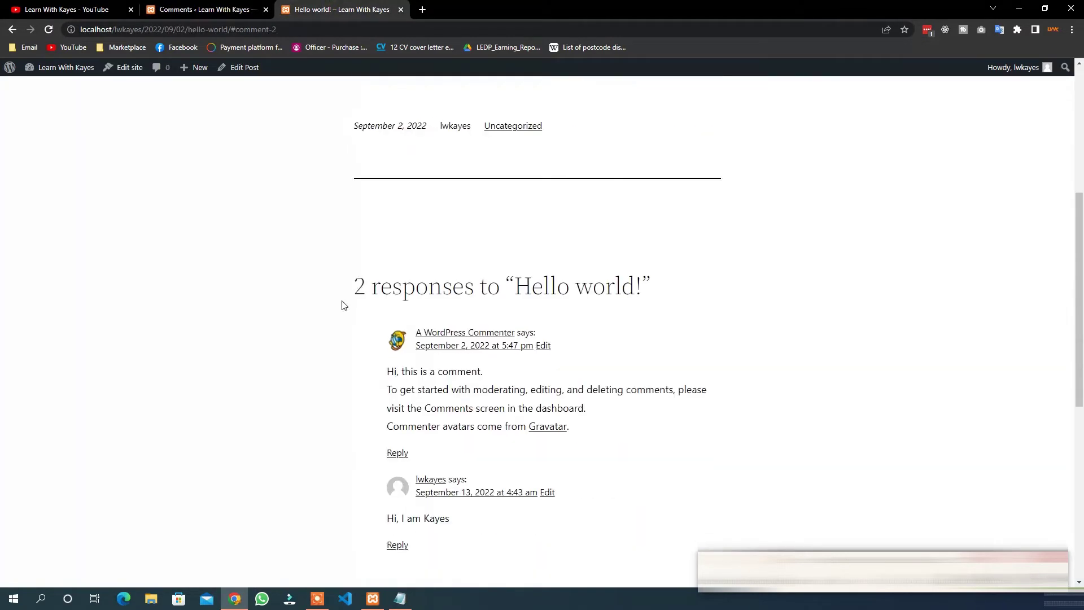
pyautogui.click(207, 10)
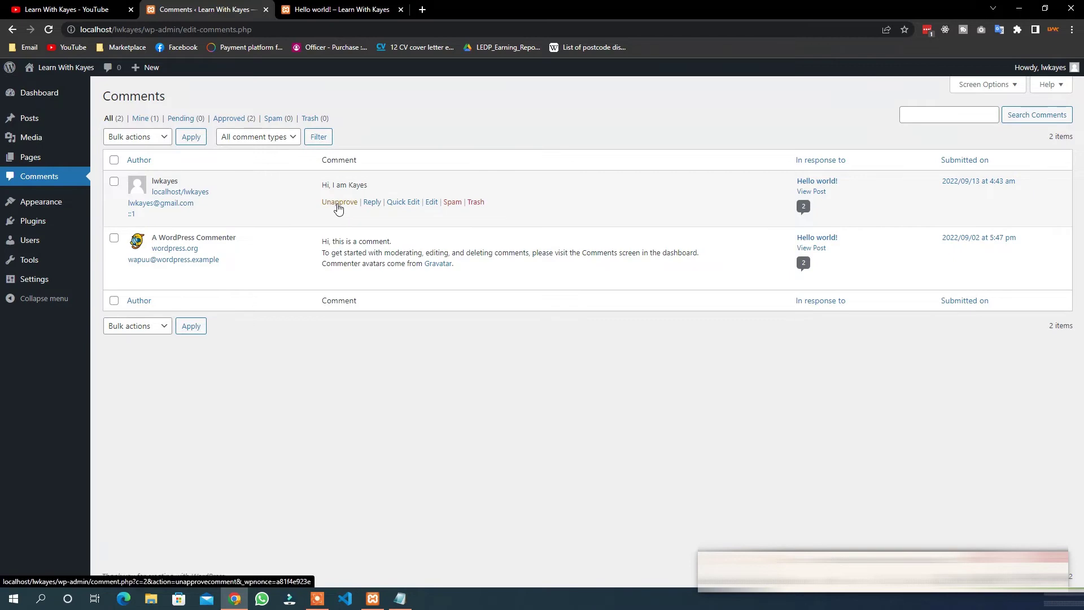
pyautogui.hotkey('ctrl', 'Tab')
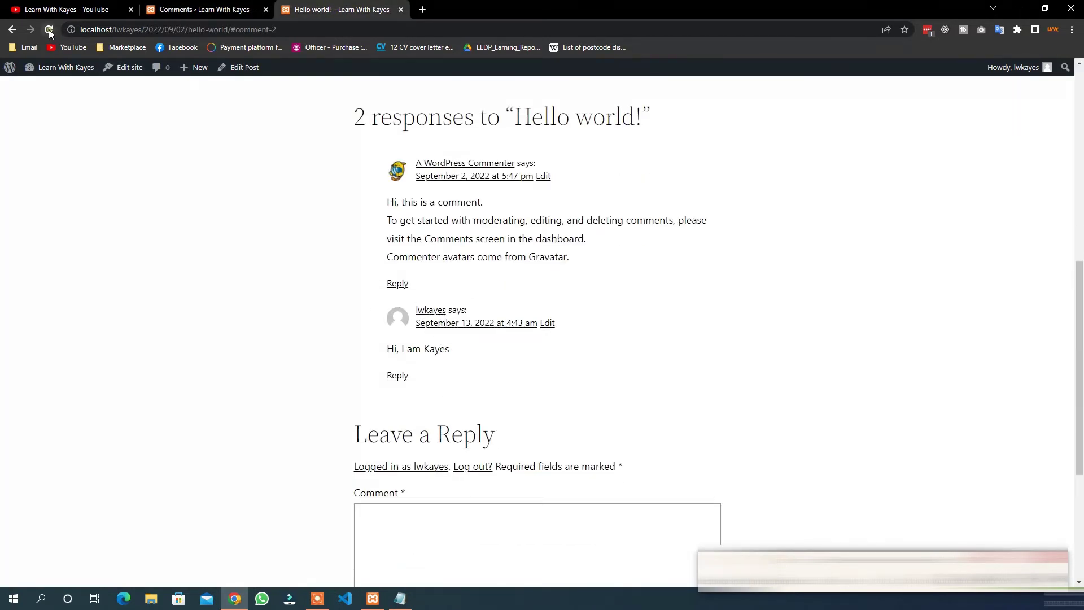
pyautogui.moveTo(348, 118); pyautogui.dragTo(464, 117)
pyautogui.click(418, 302)
pyautogui.moveTo(451, 349); pyautogui.dragTo(387, 351)
pyautogui.click(209, 4)
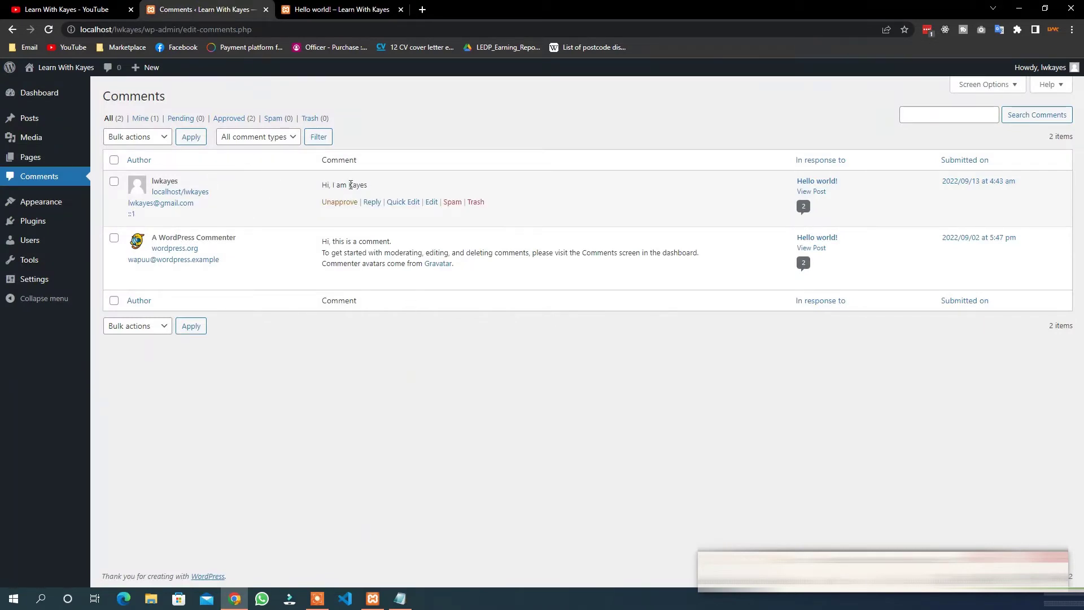
# Mark the new comment as spam and reload the live Hello world! post to check its responses.
pyautogui.click(453, 202)
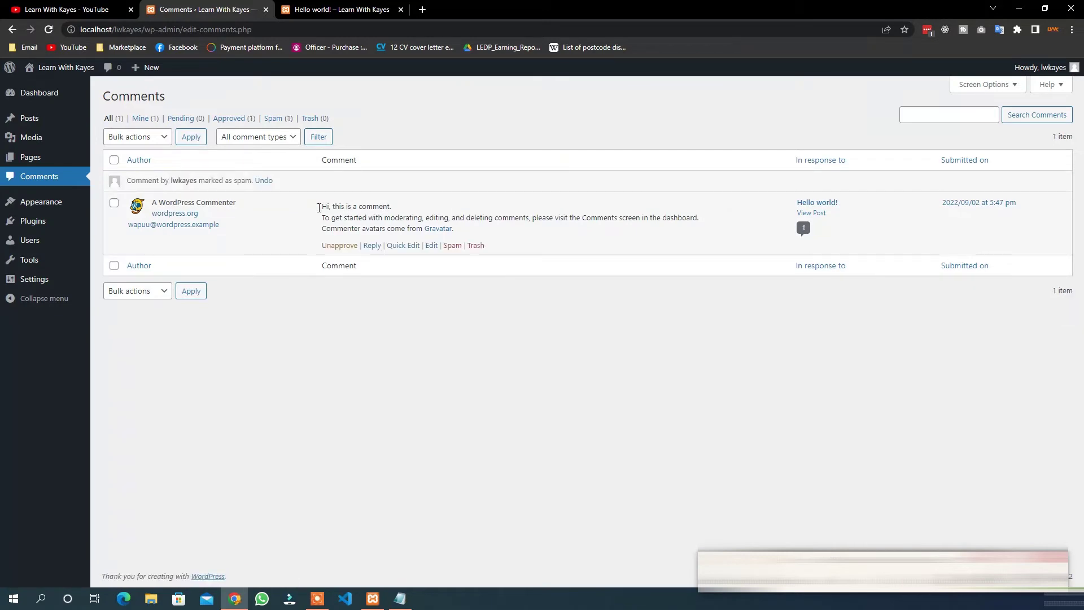
pyautogui.click(339, 9)
pyautogui.click(45, 31)
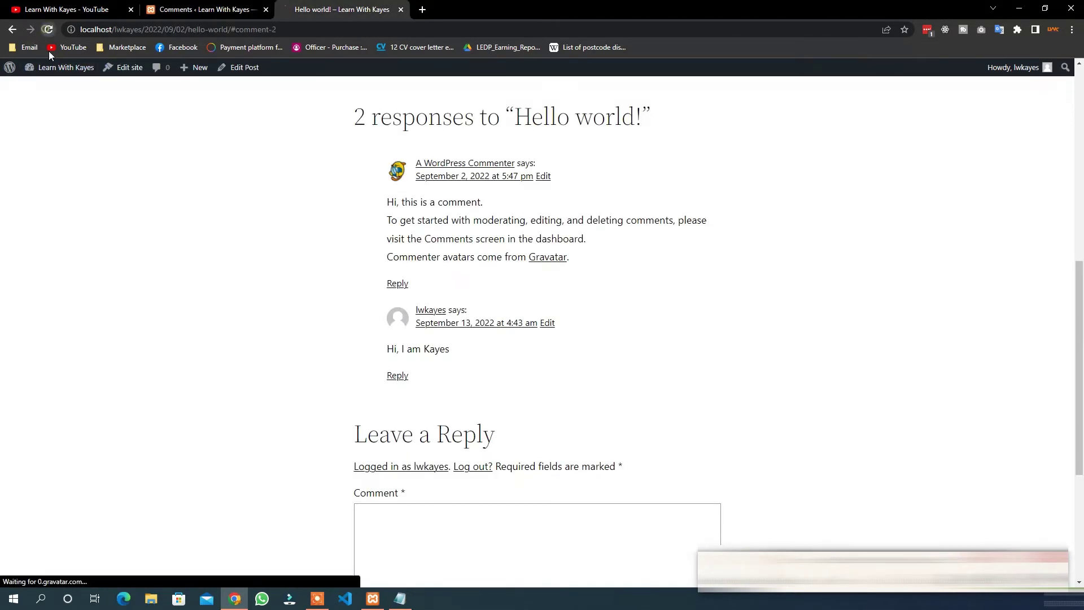
pyautogui.scroll(1, 498, 244)
pyautogui.scroll(-1, 449, 366)
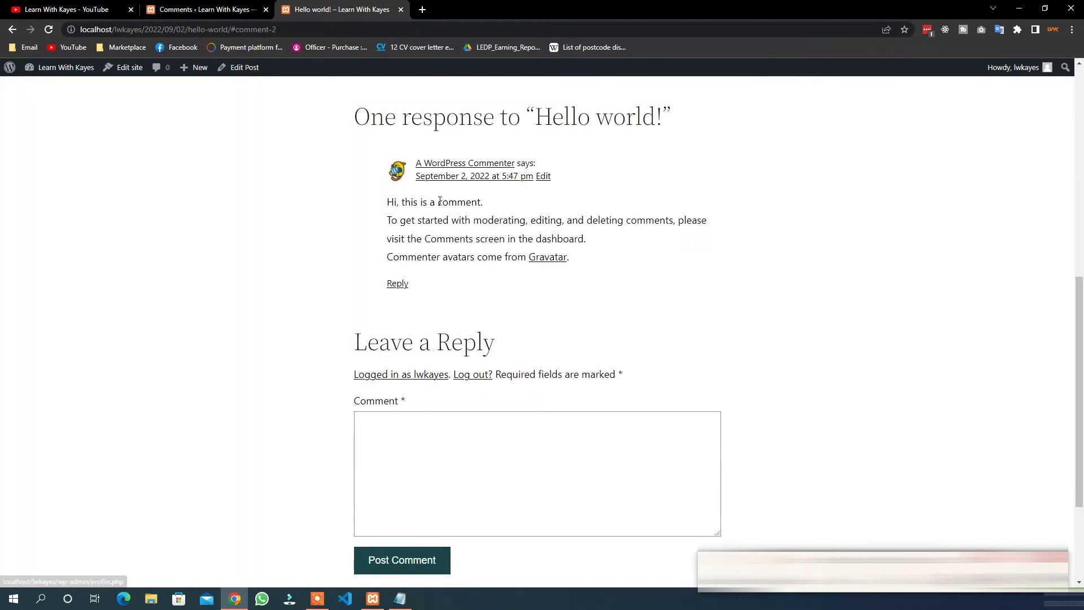
pyautogui.scroll(2, 431, 322)
pyautogui.moveTo(352, 230); pyautogui.dragTo(469, 251)
pyautogui.click(348, 116)
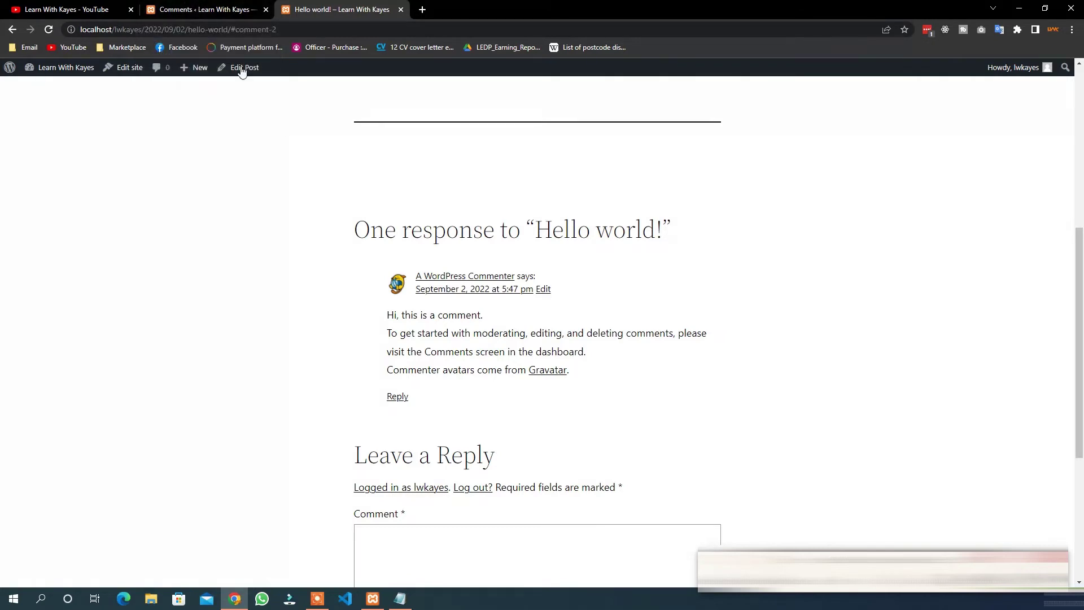
# Open the Themes page in the admin area and examine the installed themes and their options.
pyautogui.click(209, 9)
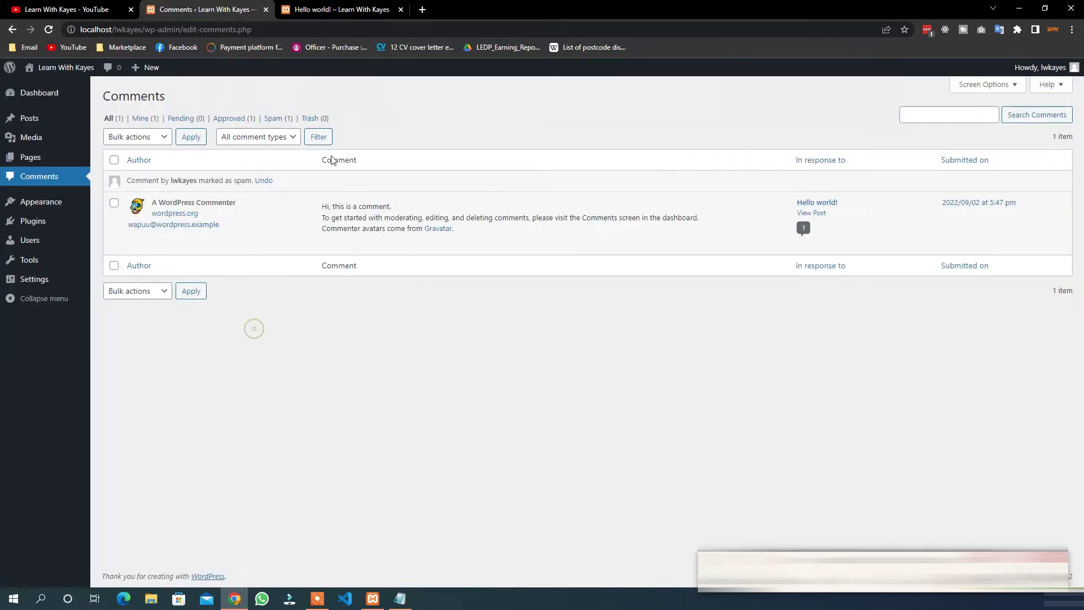
pyautogui.moveTo(37, 213)
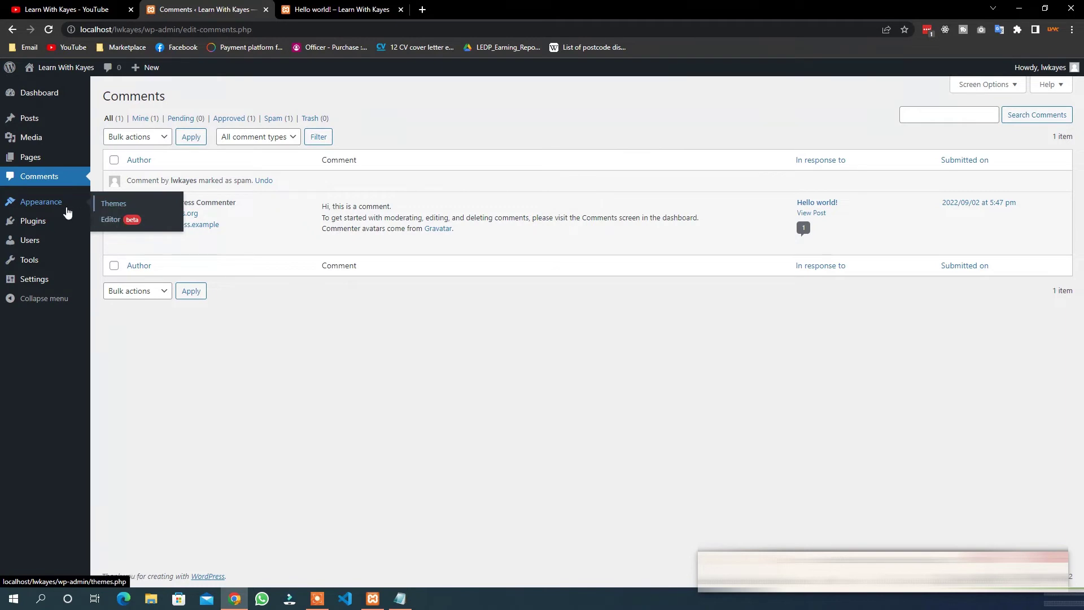
pyautogui.click(116, 208)
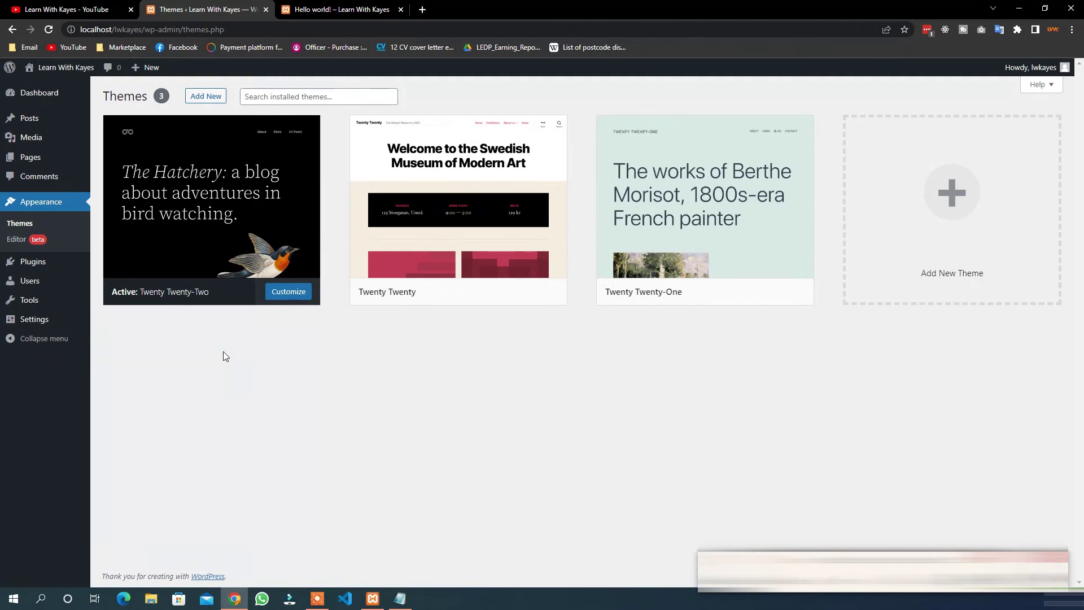
pyautogui.moveTo(235, 222)
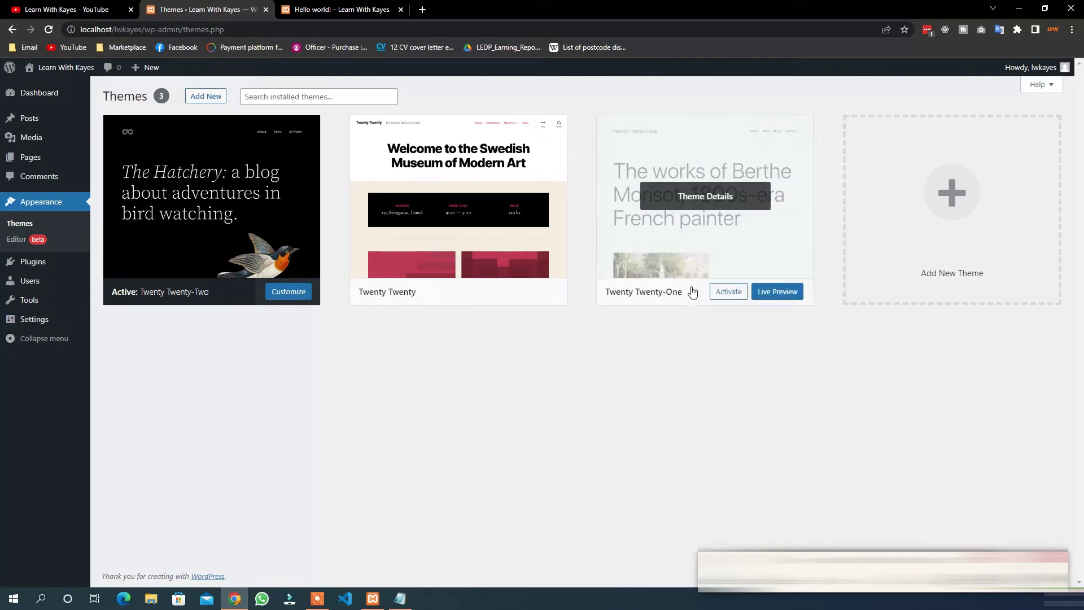
pyautogui.moveTo(232, 203)
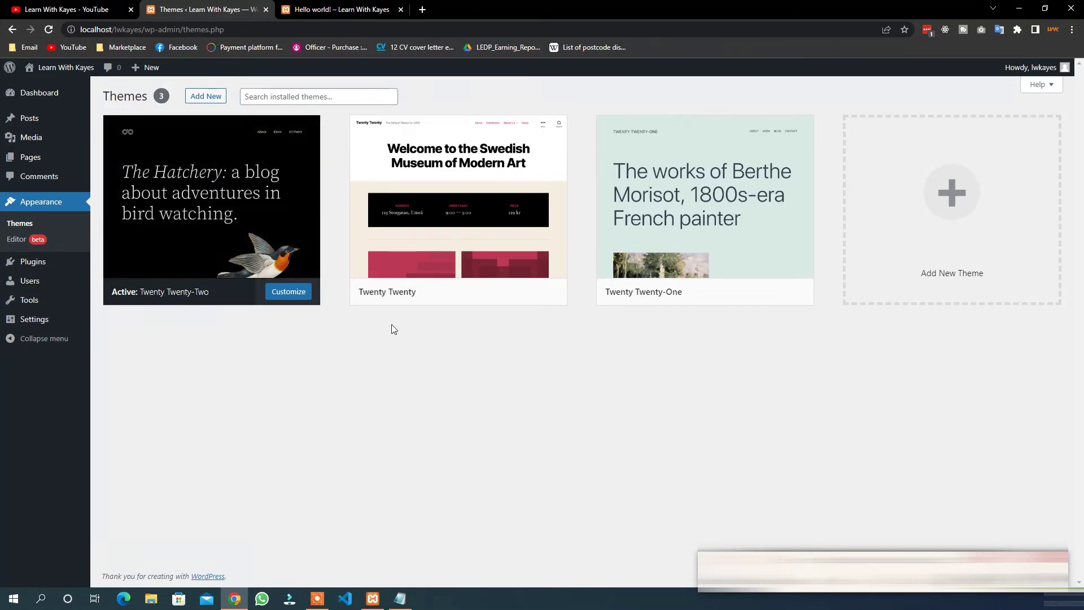
pyautogui.moveTo(404, 299)
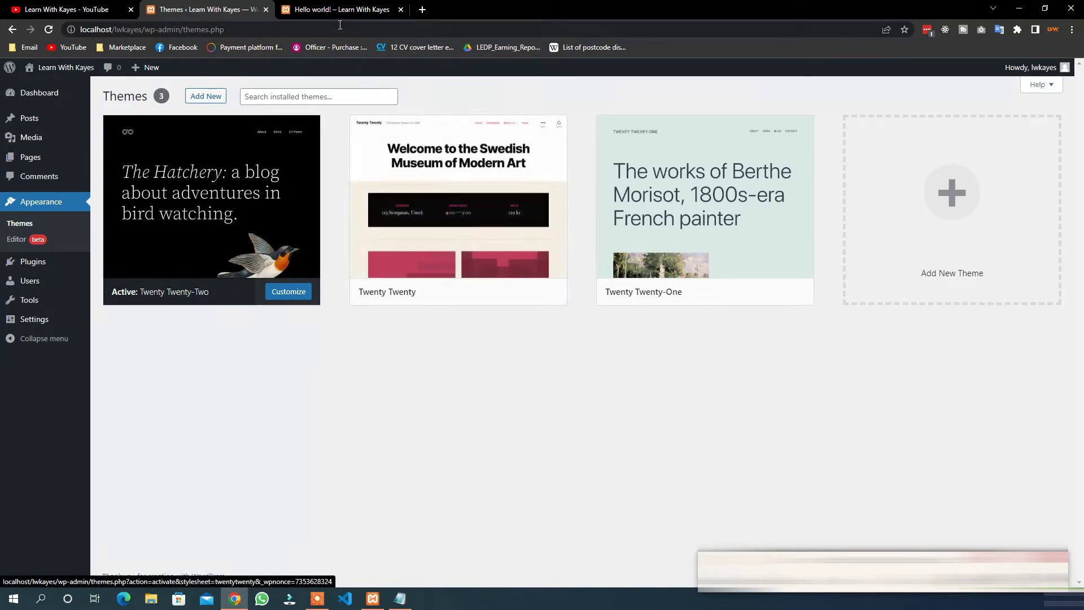
# Open the live site's front page from the Hello world! post and view the active theme's design.
pyautogui.hotkey('ctrl', 'Tab')
pyautogui.scroll(6, 432, 194)
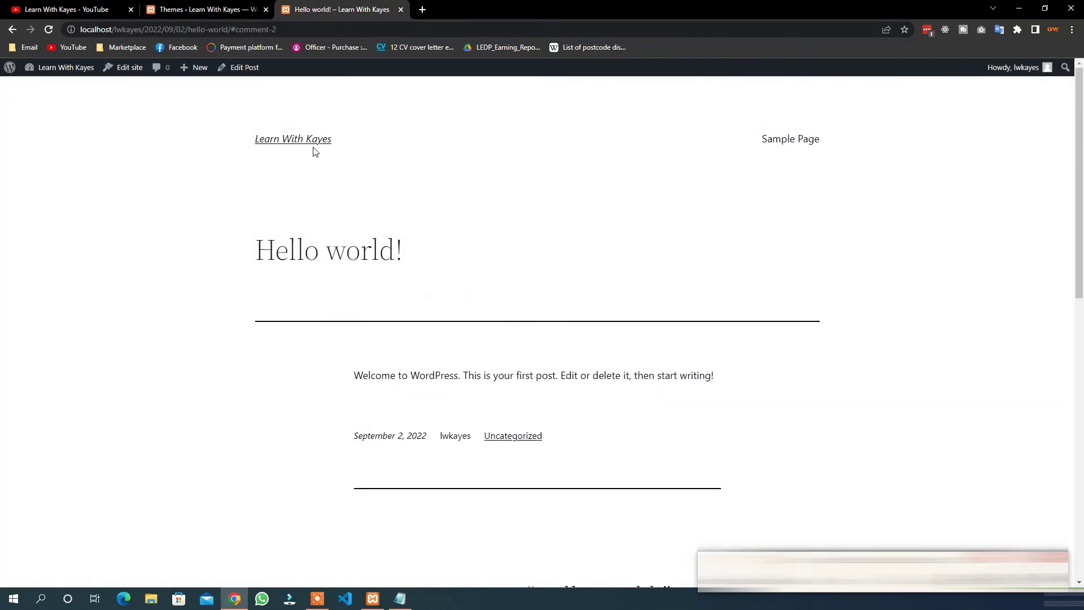
pyautogui.click(299, 140)
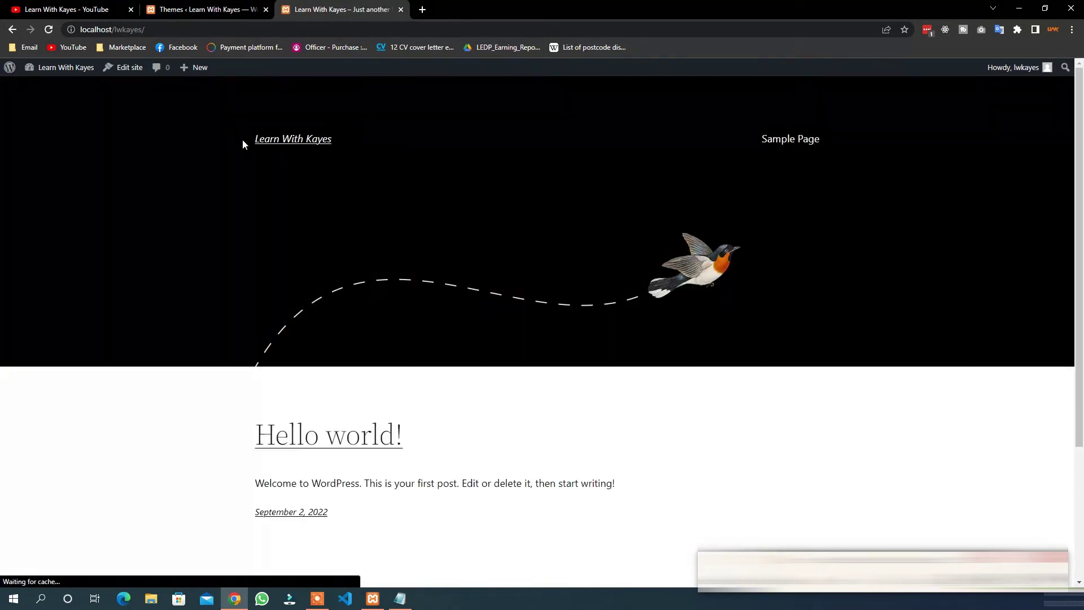
pyautogui.scroll(-2, 642, 292)
pyautogui.scroll(2, 643, 295)
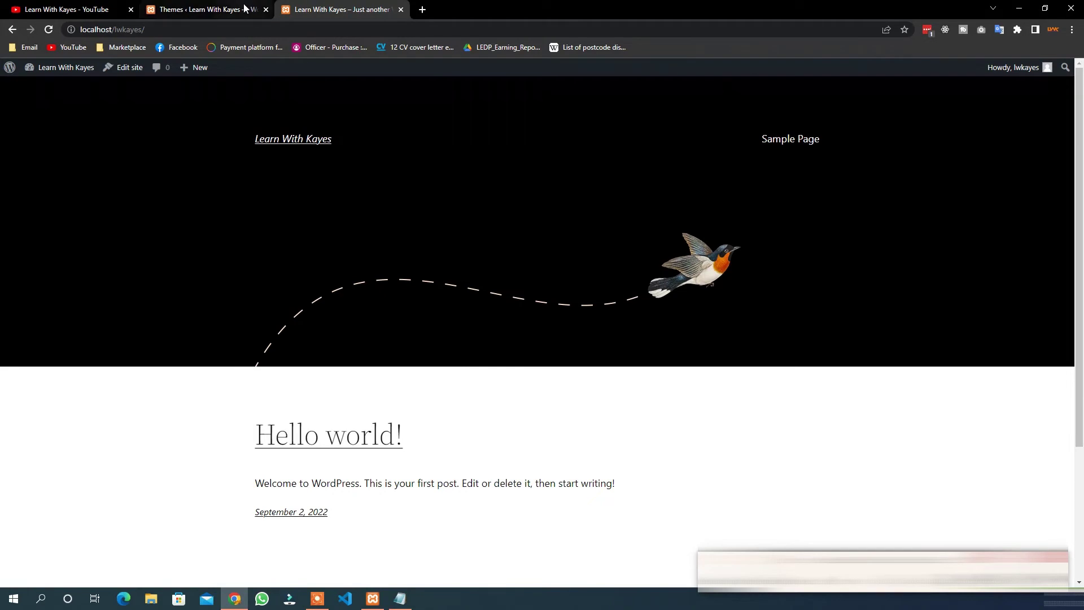
# Activate the Twenty Twenty theme and reload the live front page to review its design.
pyautogui.click(244, 8)
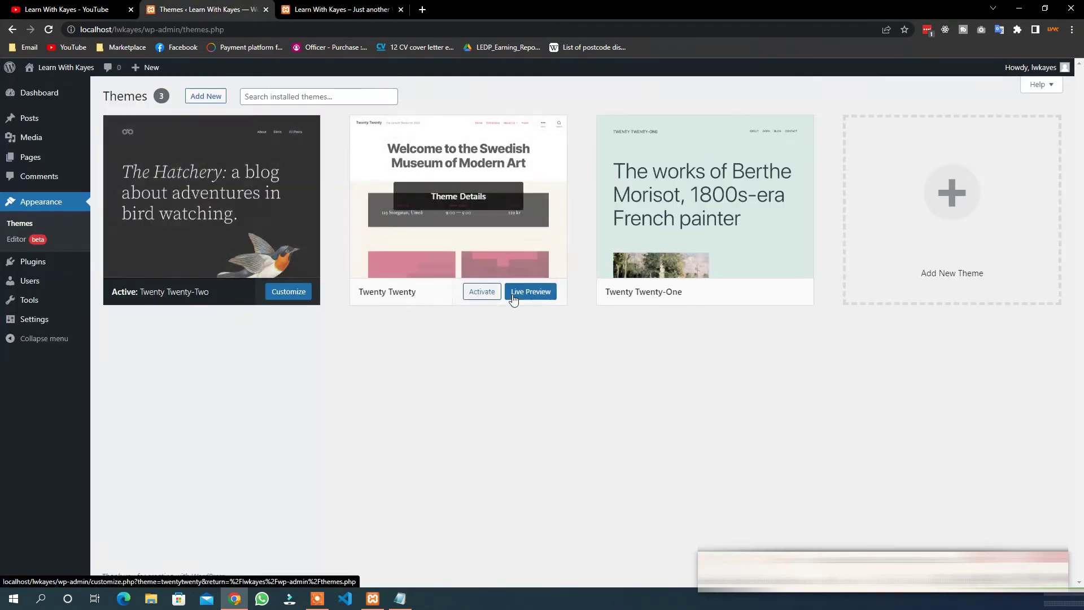
pyautogui.click(484, 295)
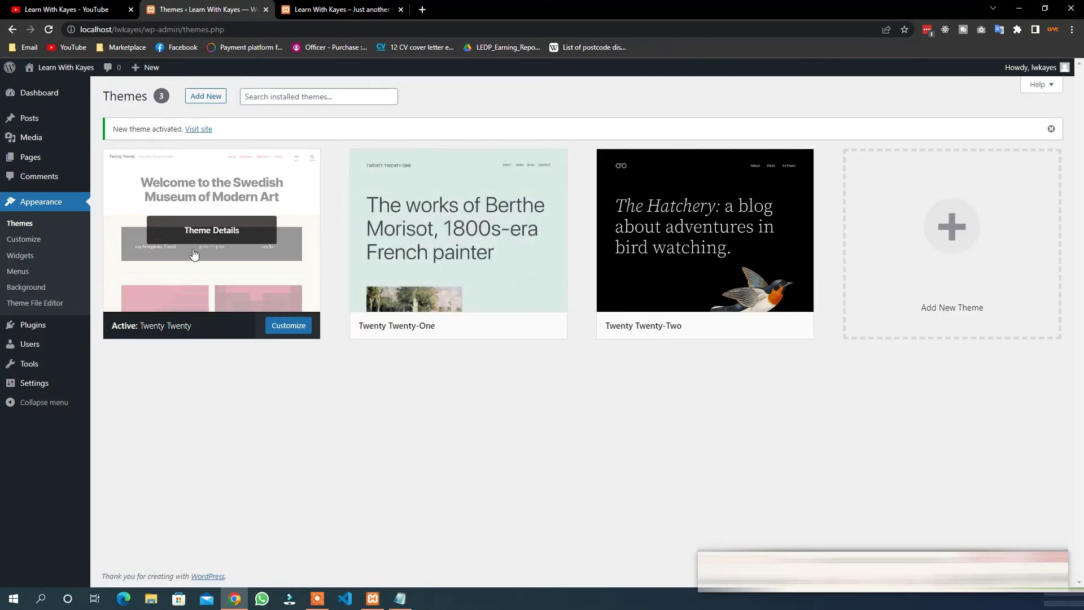
pyautogui.hotkey('ctrl', 'Tab')
pyautogui.rightClick(227, 269)
pyautogui.click(250, 299)
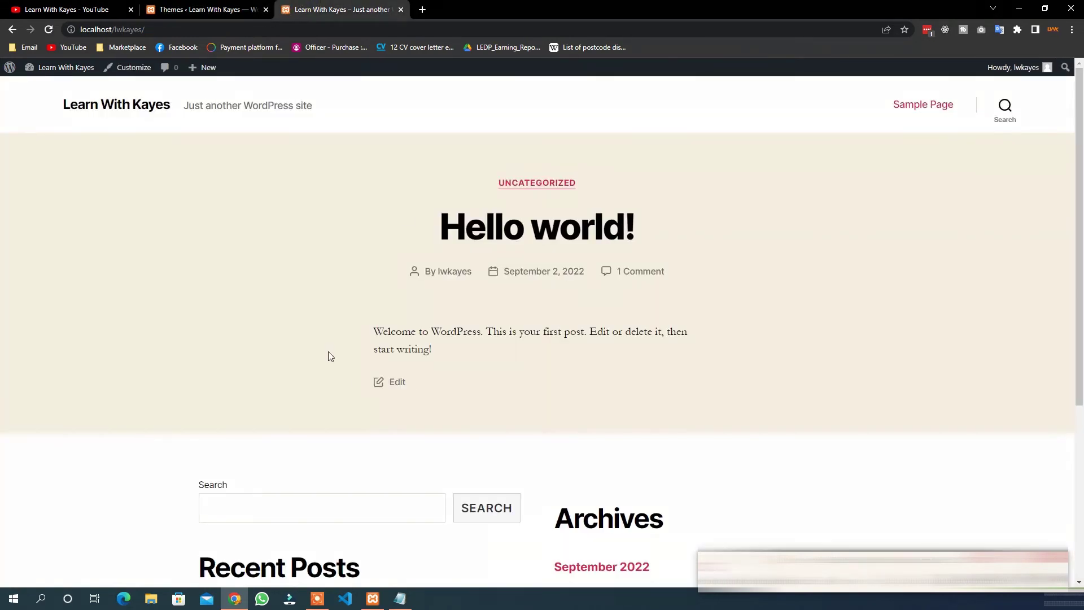
pyautogui.scroll(-5, 689, 310)
pyautogui.scroll(5, 745, 374)
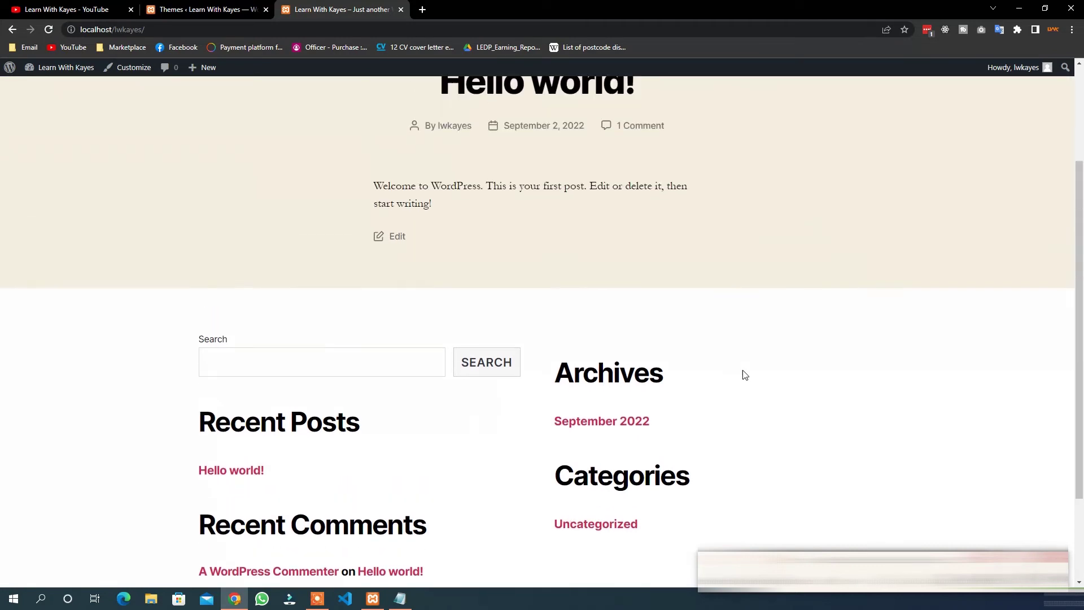
pyautogui.scroll(-2, 697, 380)
pyautogui.scroll(2, 696, 380)
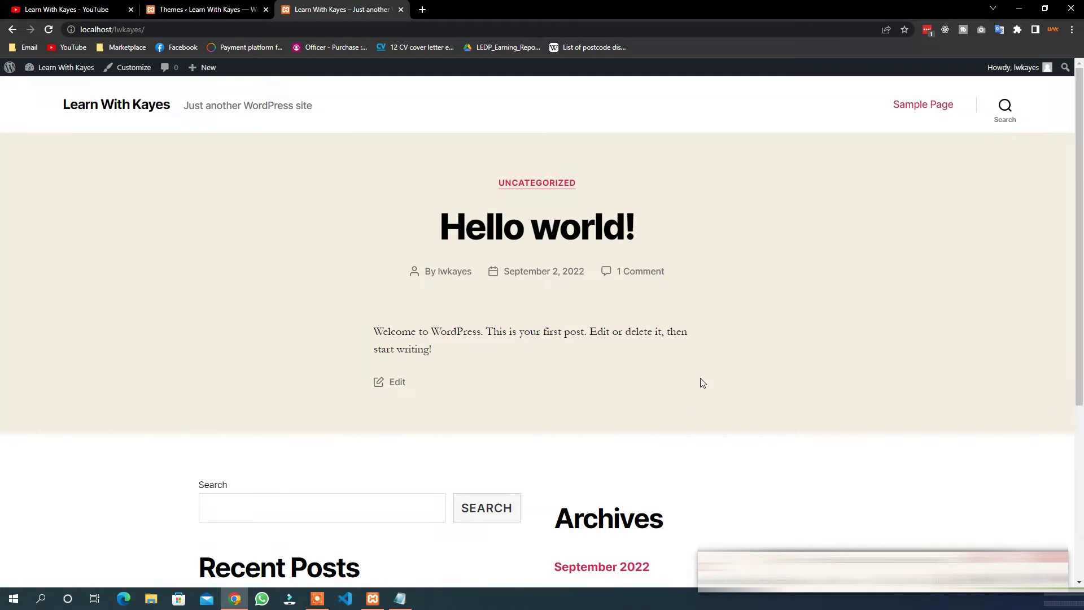
# Compare the Appearance options for Twenty Twenty in the admin area with the live front page's content and widgets.
pyautogui.click(186, 17)
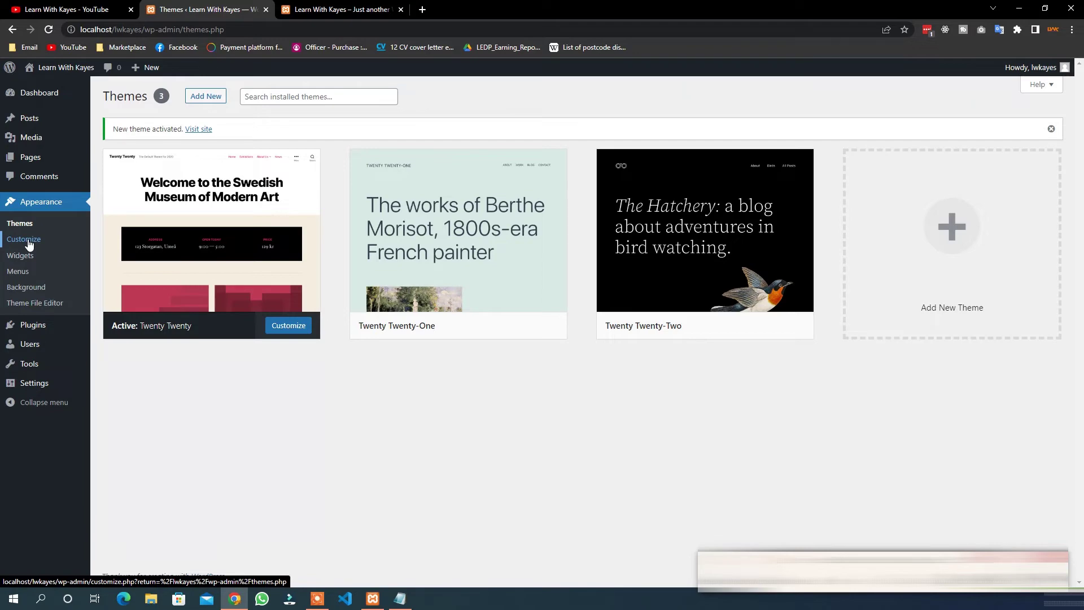
pyautogui.hotkey('ctrl', 'Tab')
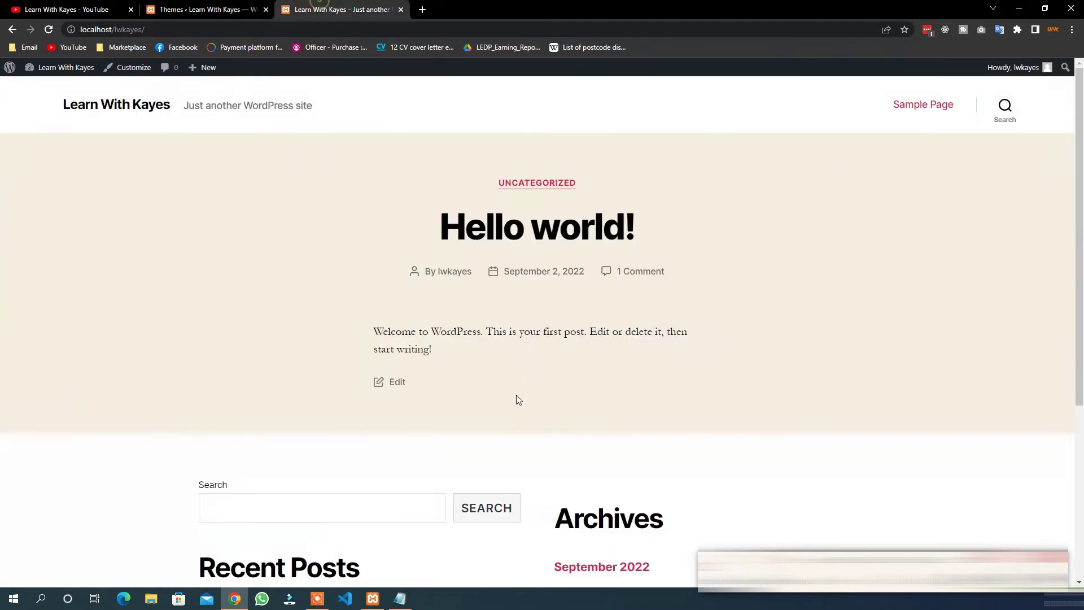
pyautogui.scroll(-3, 536, 367)
pyautogui.scroll(3, 441, 249)
pyautogui.click(226, 10)
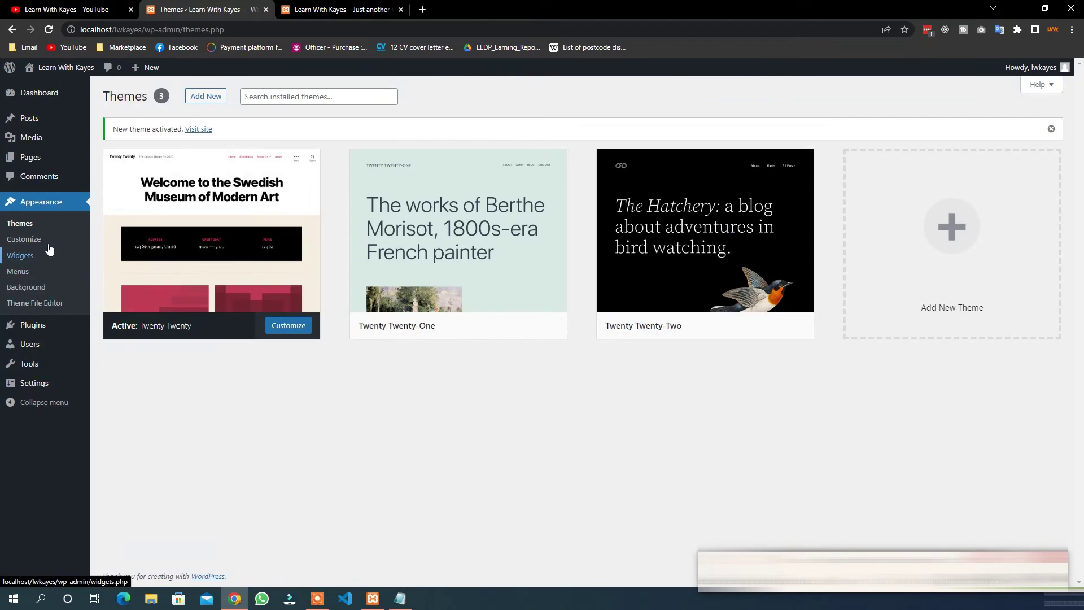
pyautogui.click(292, 6)
pyautogui.scroll(-5, 525, 362)
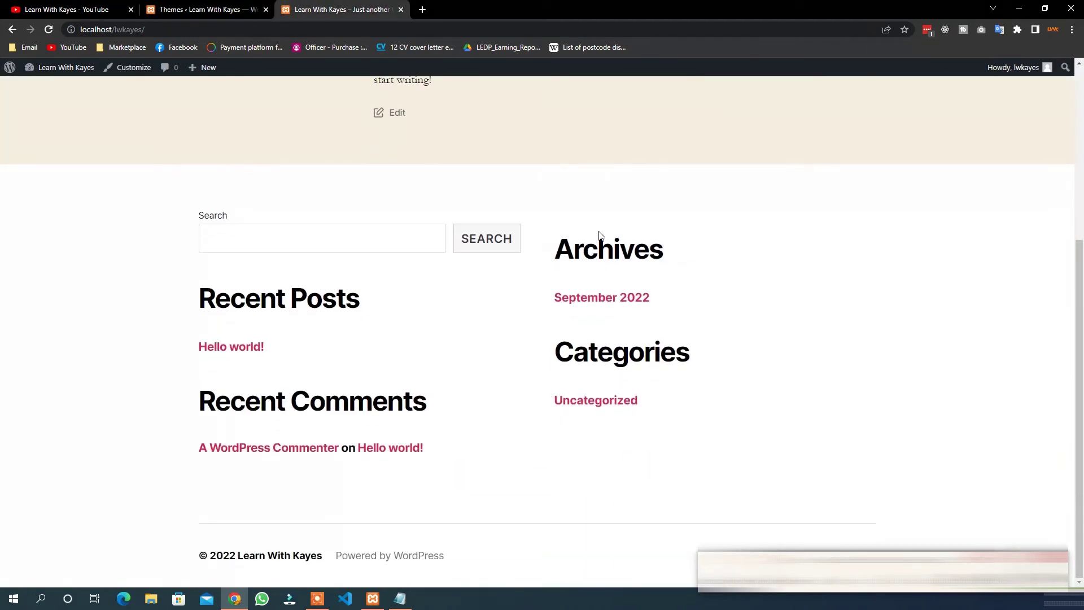
pyautogui.scroll(5, 508, 395)
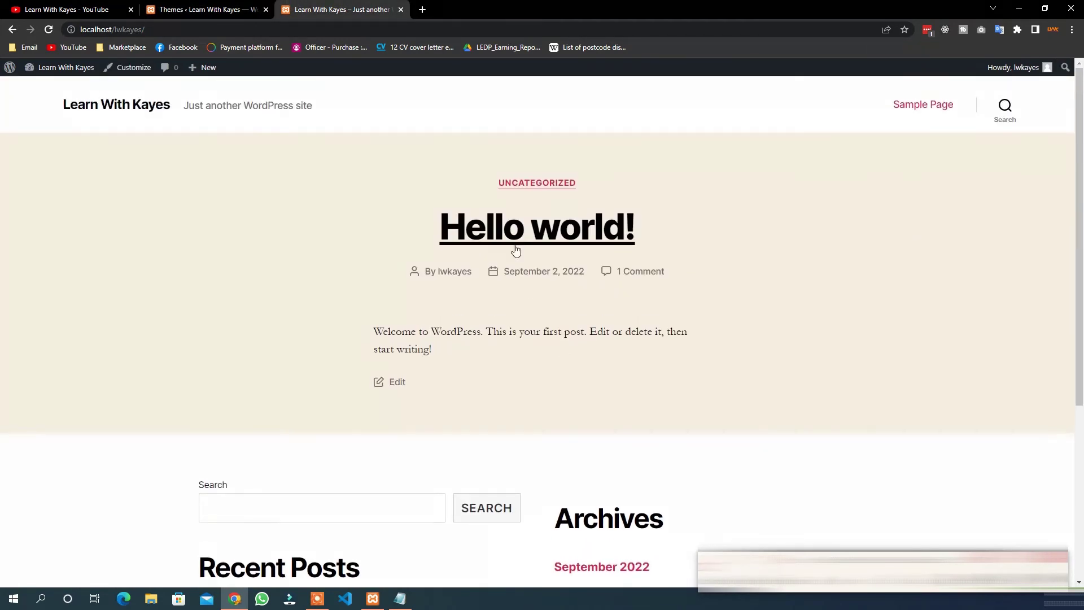
# Open the Hello world! post on the live site and examine its layout and comment section.
pyautogui.click(517, 235)
pyautogui.scroll(-3, 791, 361)
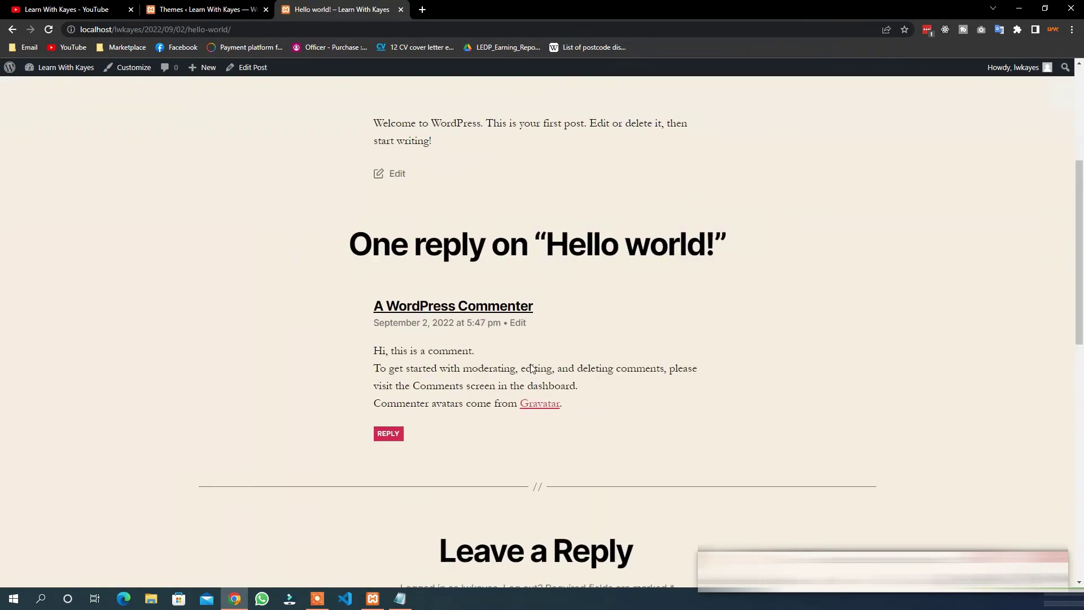
pyautogui.scroll(3, 856, 377)
pyautogui.scroll(-8, 932, 372)
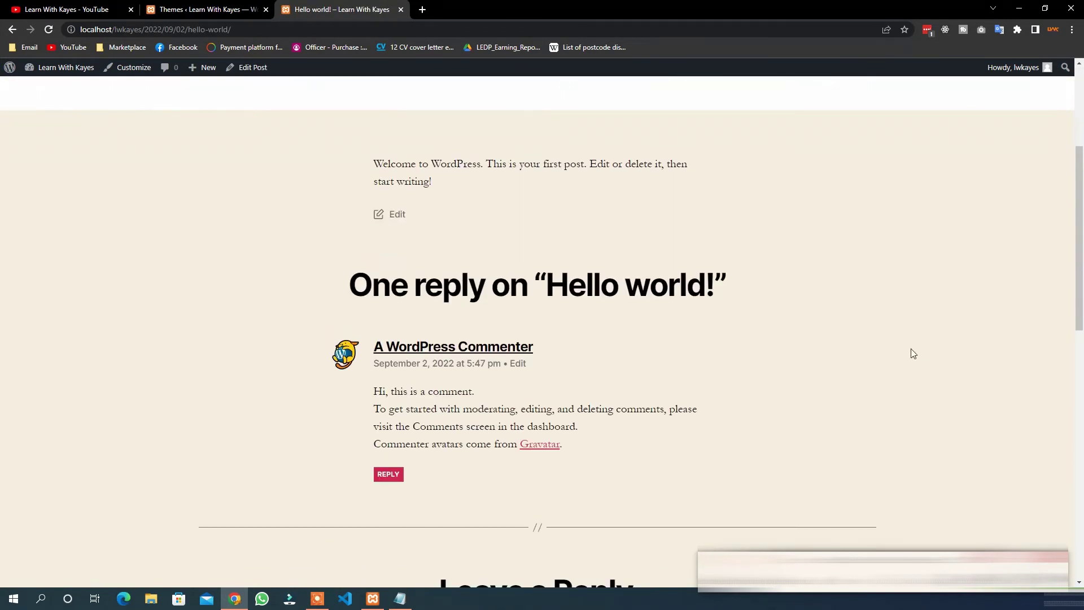
# Open the Menus page in the admin area and compare it with the live post's header navigation and search.
pyautogui.click(212, 9)
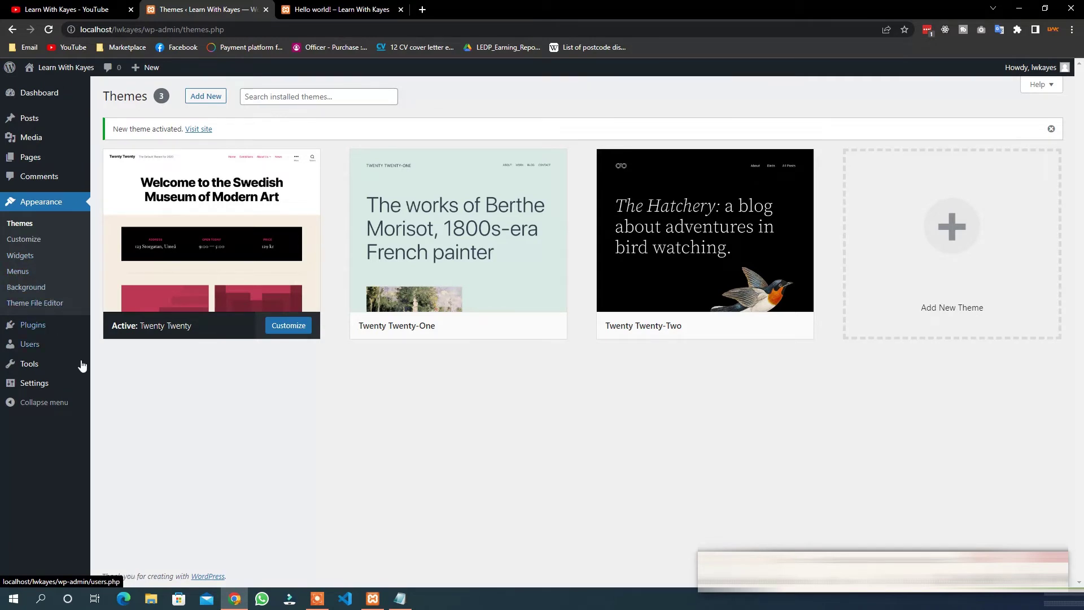
pyautogui.click(18, 272)
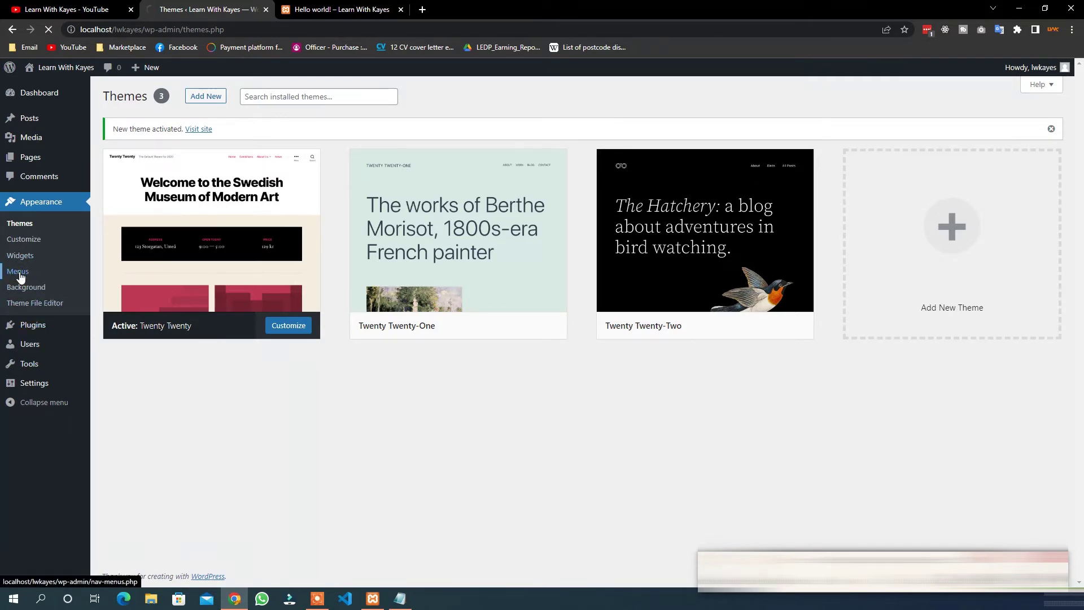
pyautogui.click(340, 11)
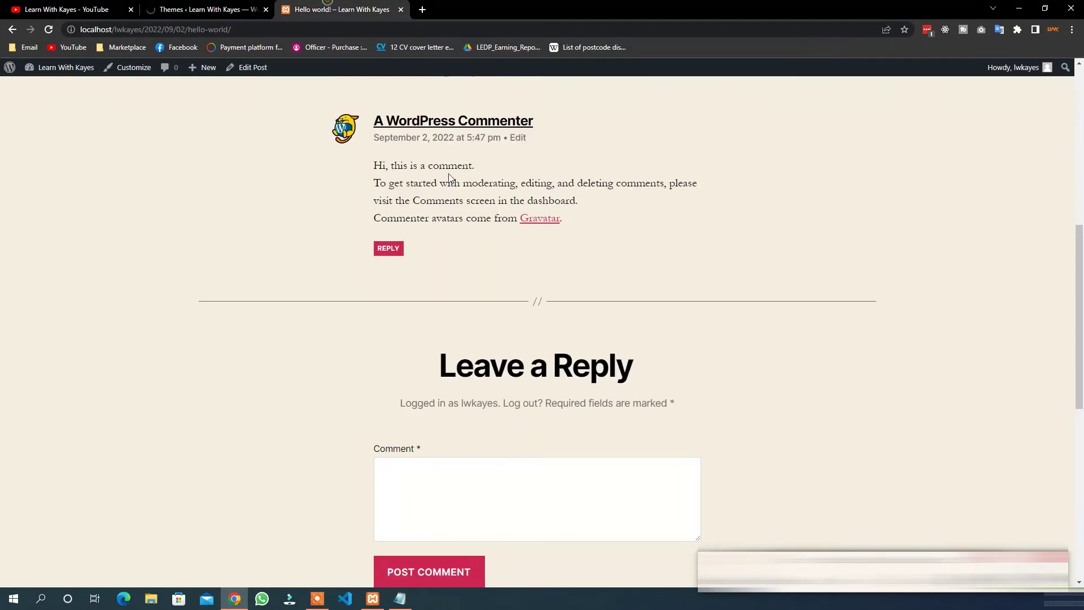
pyautogui.scroll(4, 492, 267)
pyautogui.scroll(5, 492, 268)
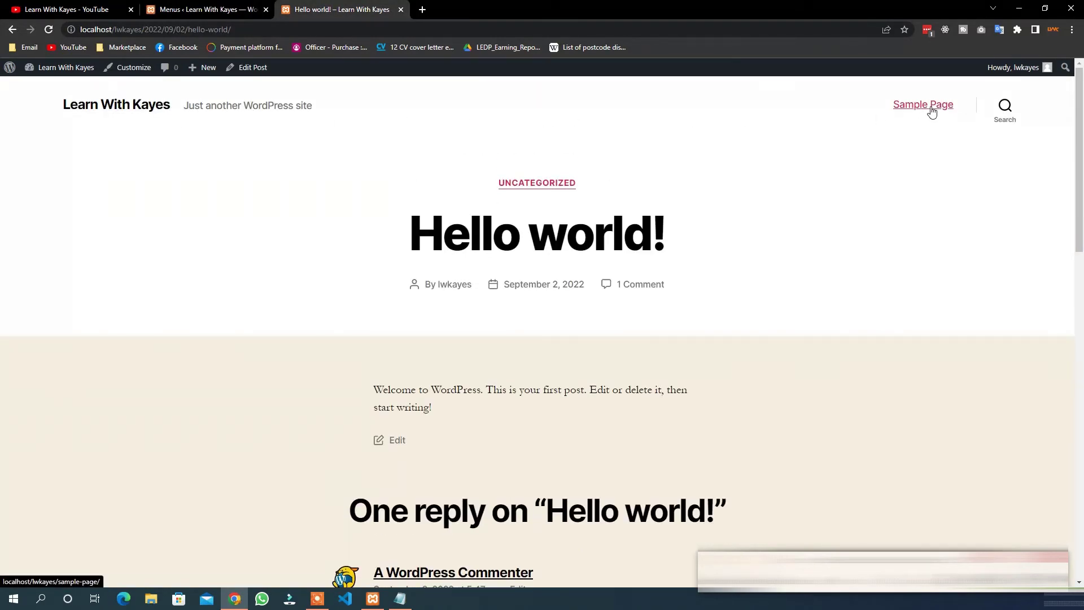
pyautogui.click(1004, 116)
pyautogui.click(1002, 119)
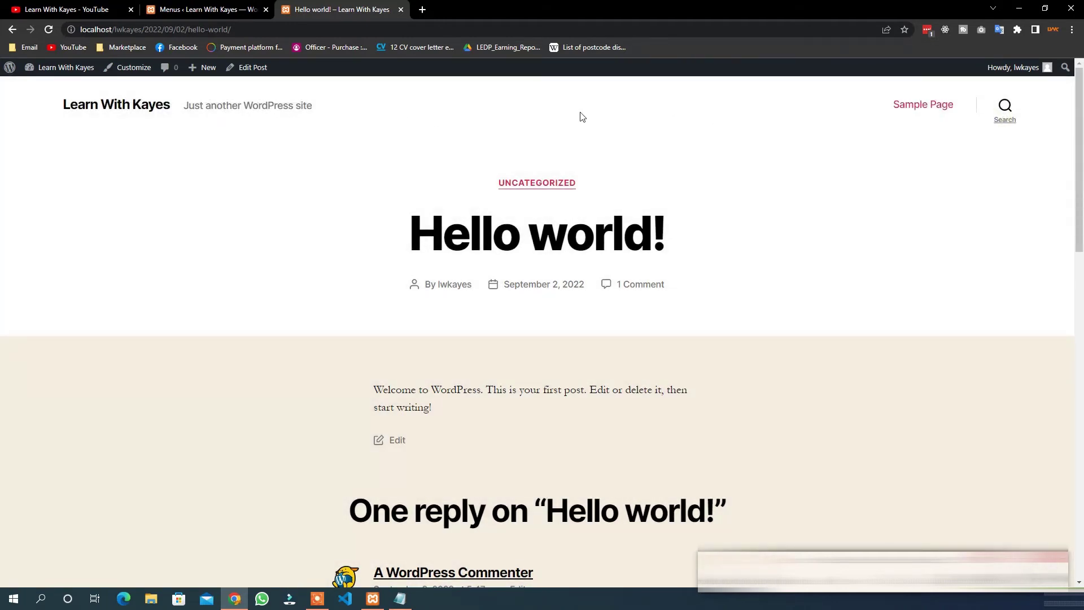
pyautogui.scroll(-3, 275, 169)
pyautogui.scroll(3, 277, 176)
pyautogui.scroll(-3, 331, 136)
pyautogui.scroll(3, 283, 177)
pyautogui.click(208, 10)
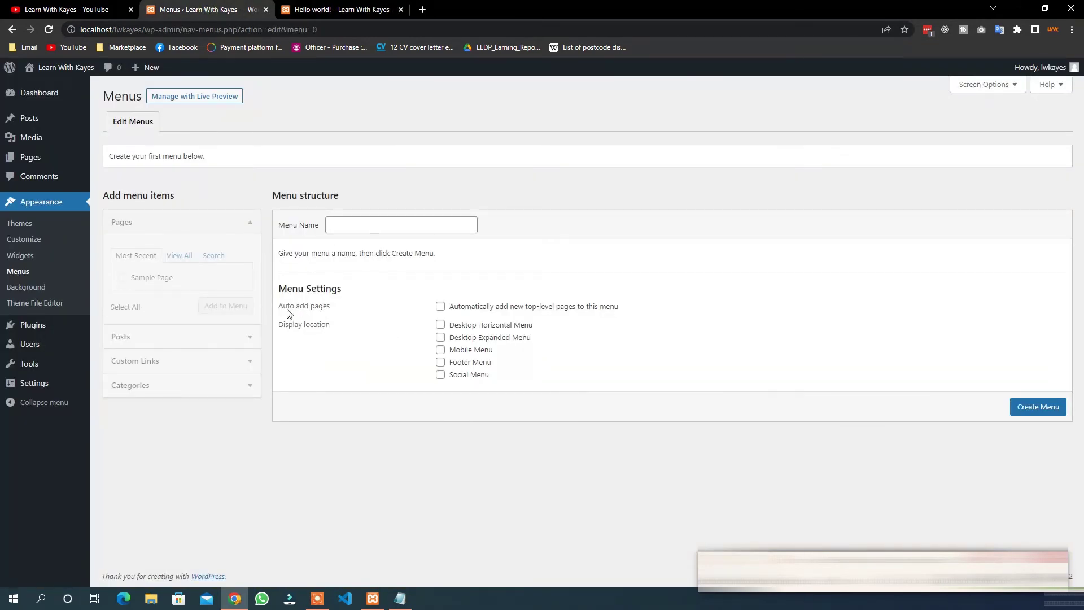
# Open the Background settings in the Customizer and examine the background image option and theme preview.
pyautogui.click(28, 289)
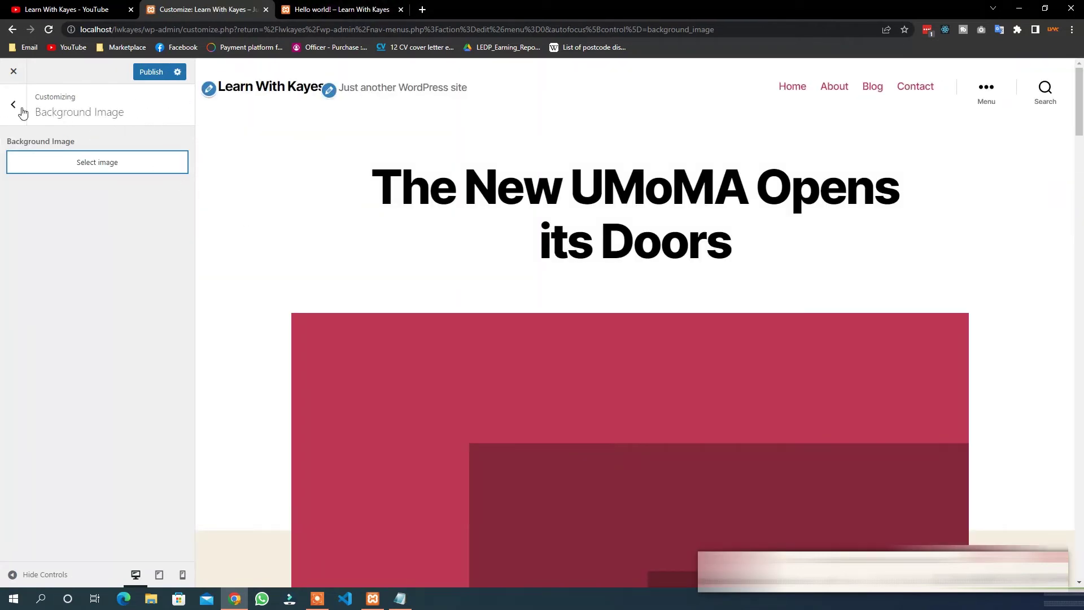
pyautogui.click(14, 72)
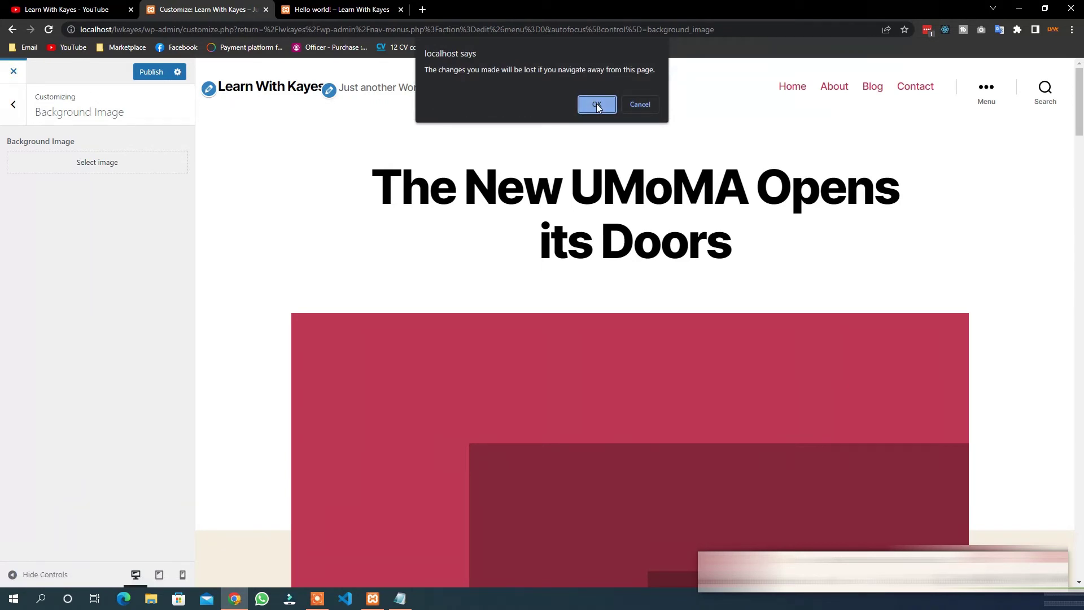
pyautogui.click(641, 107)
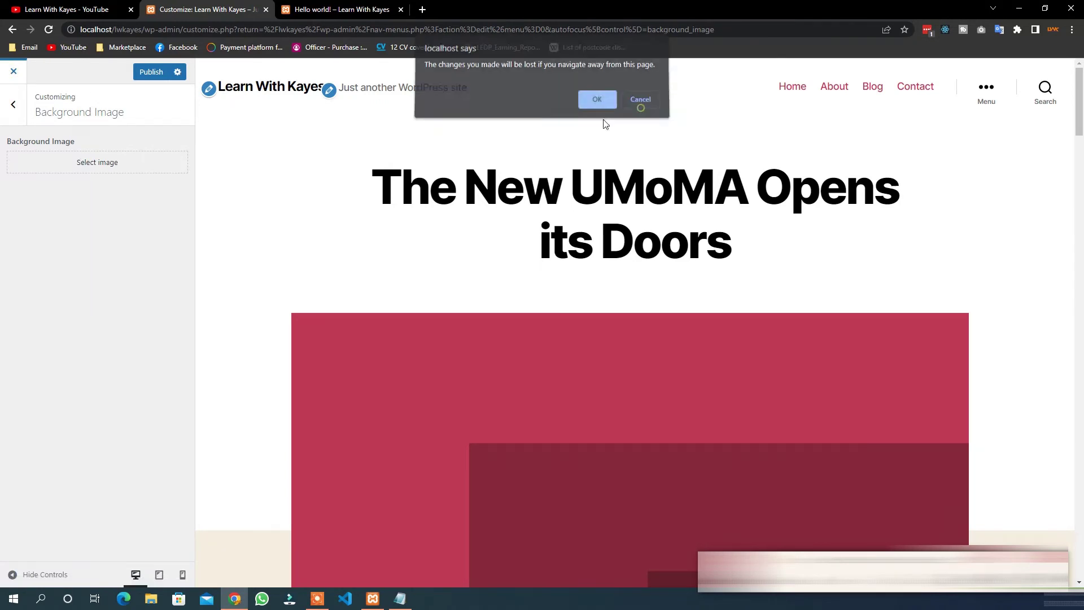
pyautogui.scroll(-3, 399, 367)
pyautogui.scroll(3, 367, 254)
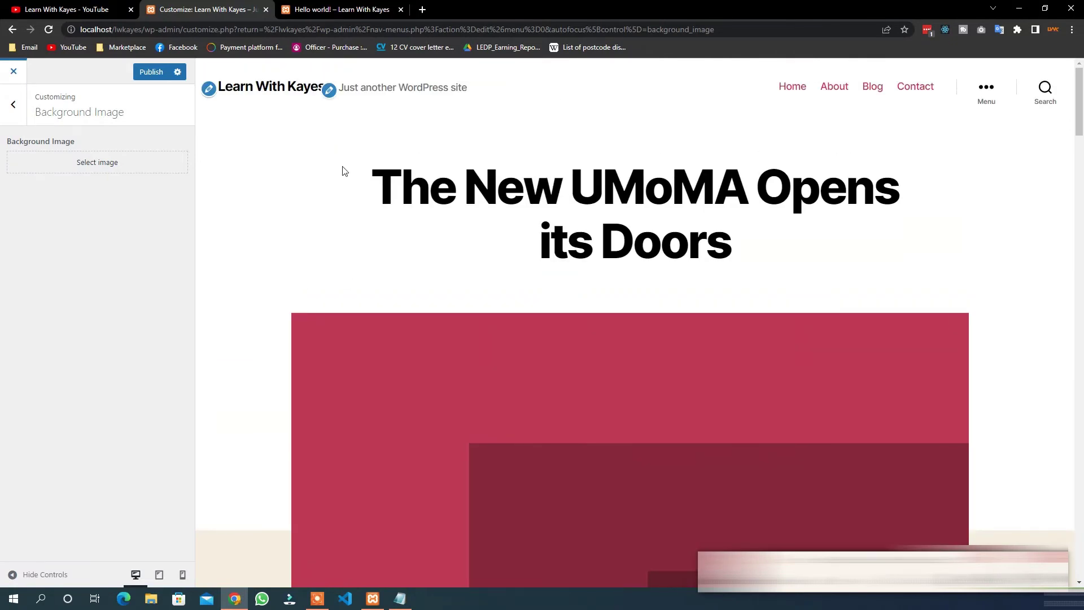
# Compare the Customizer preview with the live Hello world! post, and leave the Customizer without saving.
pyautogui.click(323, 8)
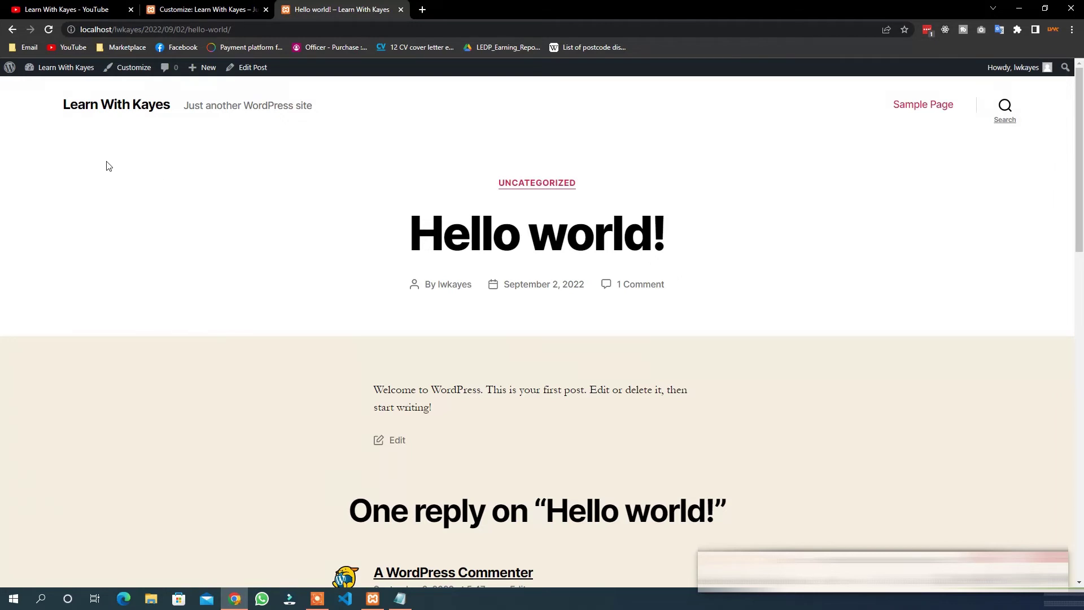
pyautogui.click(199, 9)
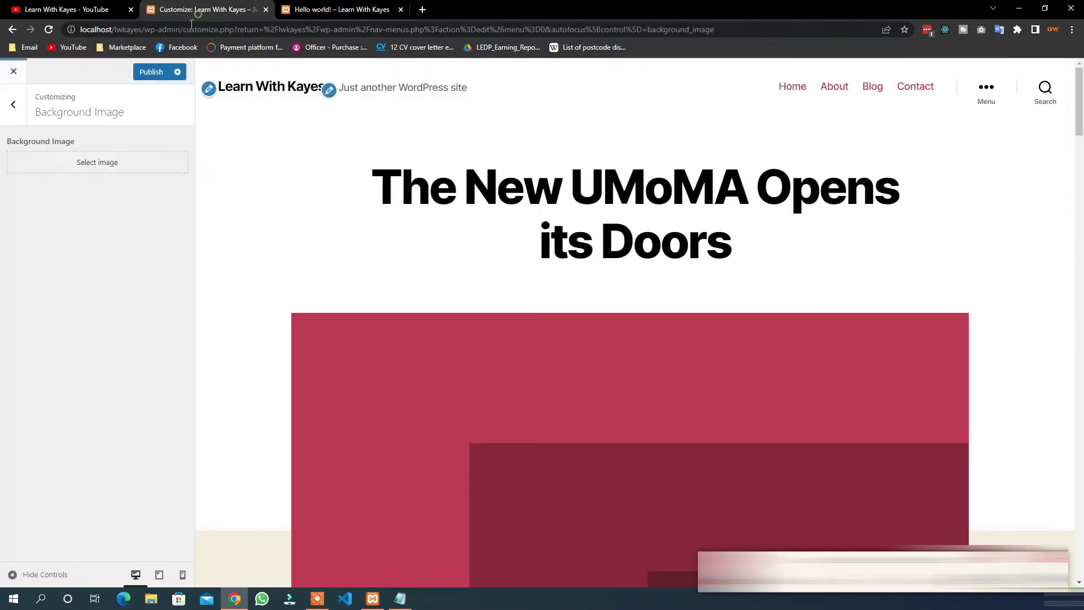
pyautogui.click(16, 71)
pyautogui.click(597, 103)
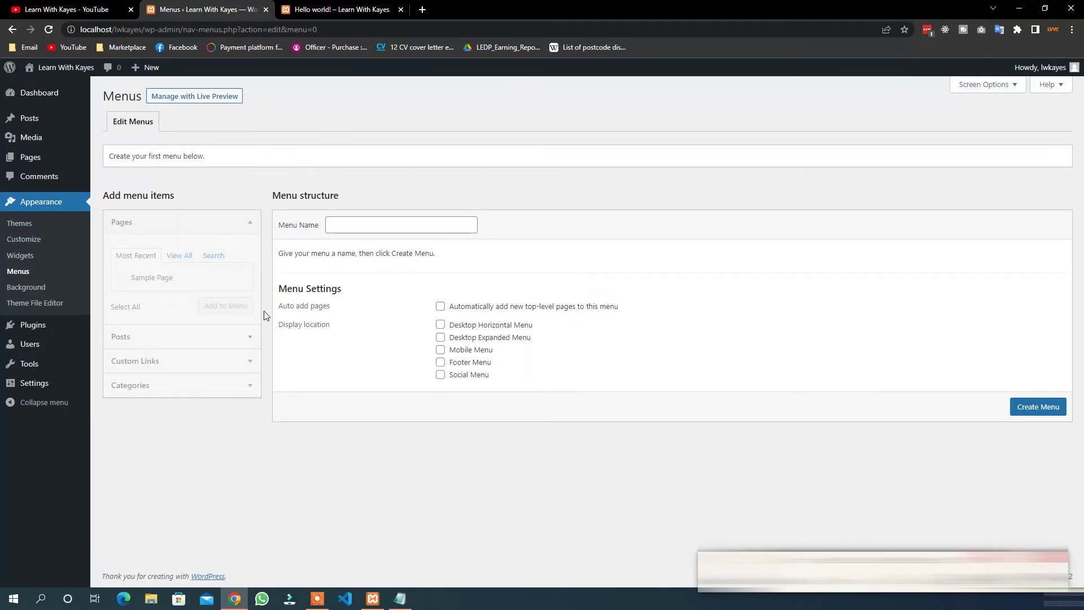
# Open the Theme File Editor, read the warning about direct theme edits, and acknowledge it.
pyautogui.click(32, 307)
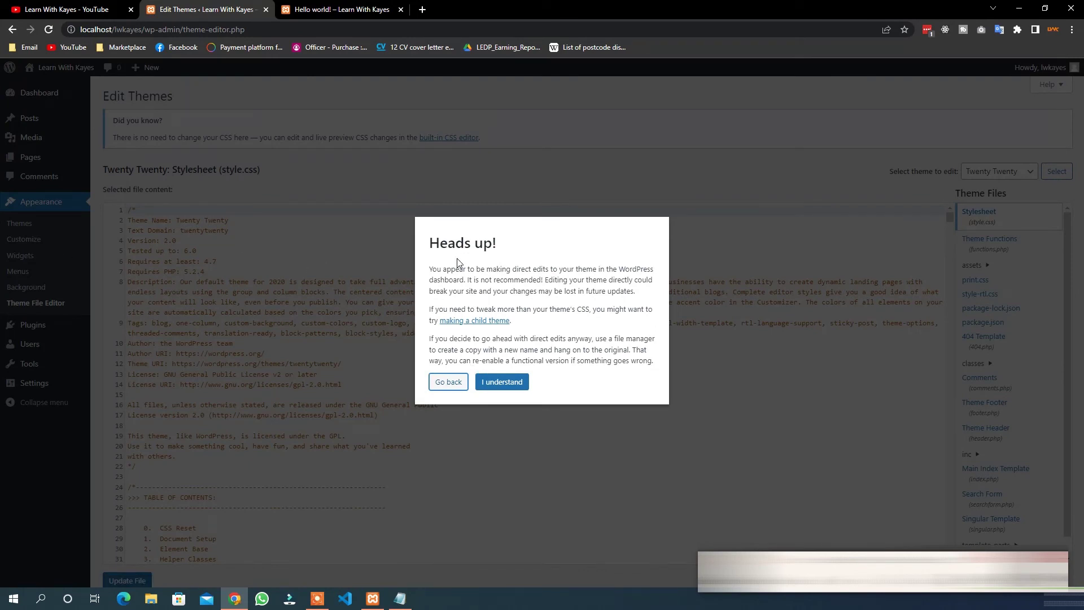
pyautogui.moveTo(441, 269); pyautogui.dragTo(601, 360)
pyautogui.click(588, 305)
pyautogui.moveTo(490, 270); pyautogui.dragTo(579, 337)
pyautogui.click(503, 389)
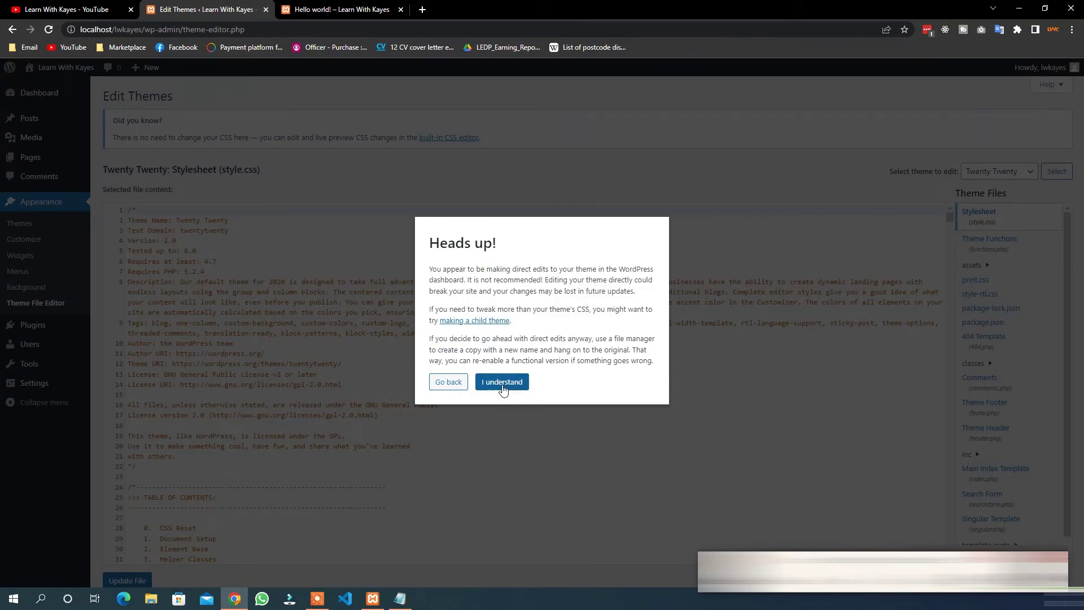
pyautogui.click(503, 384)
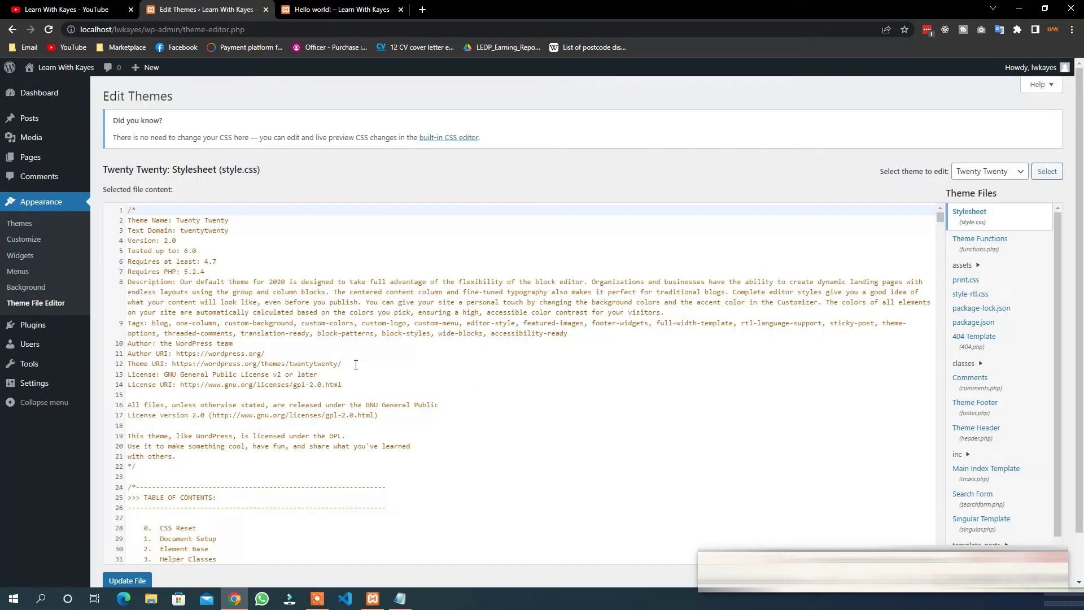
# Browse the Twenty Twenty theme files and open Theme Functions (functions.php).
pyautogui.scroll(-3, 991, 257)
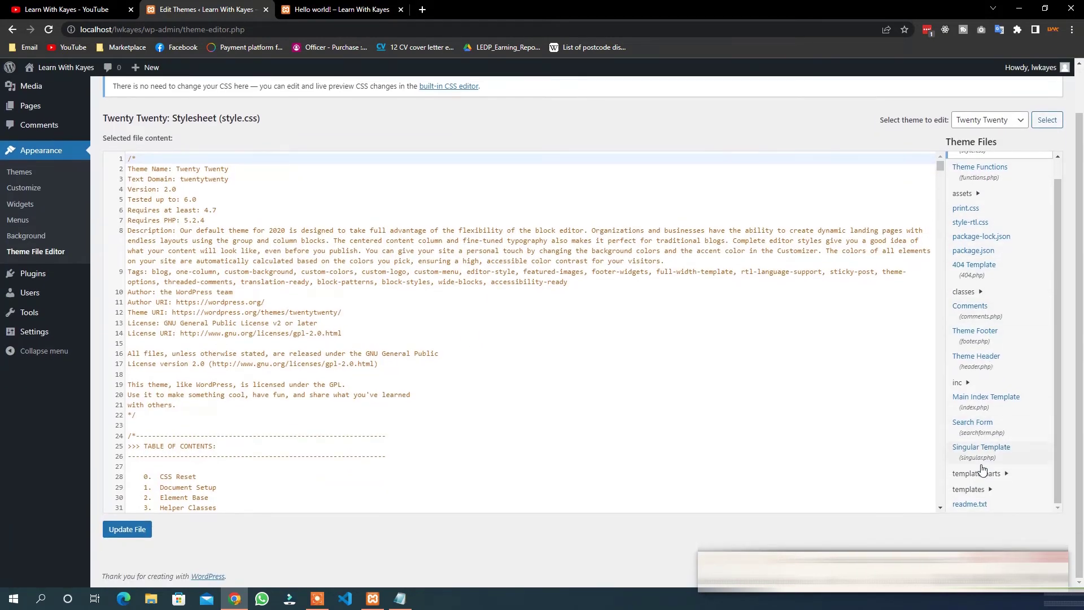
pyautogui.scroll(1, 981, 234)
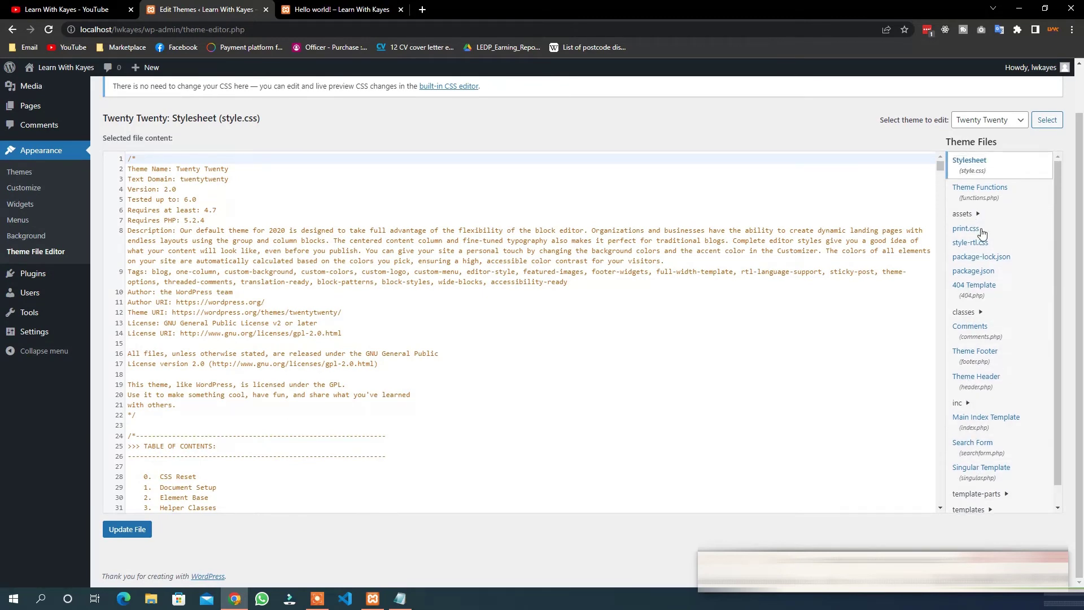
pyautogui.click(971, 200)
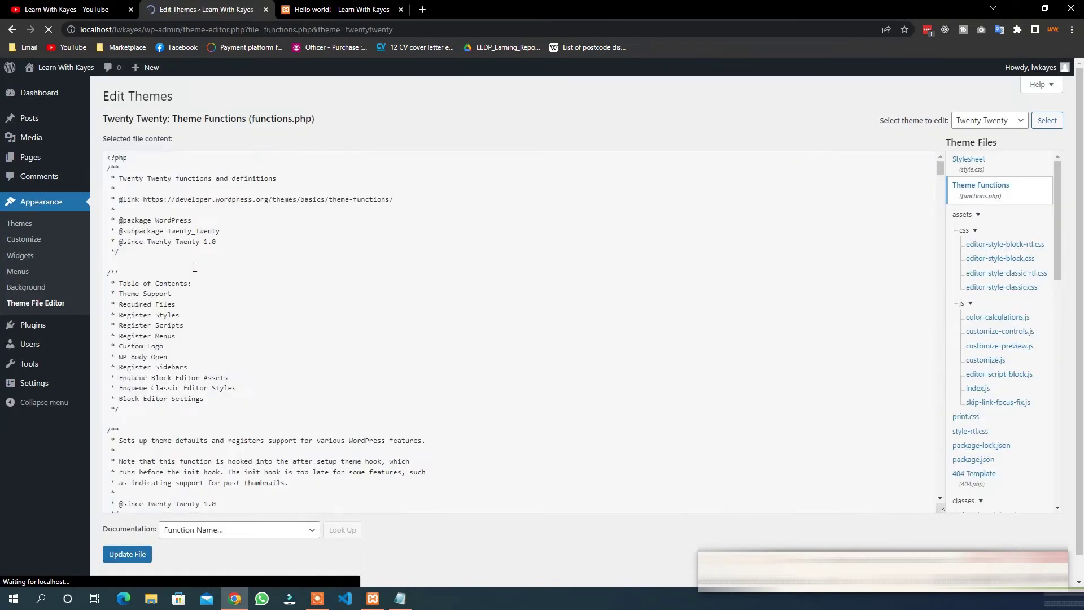
# Examine the functions.php code, including the post thumbnail, custom logo and title tag support sections.
pyautogui.scroll(-8, 188, 339)
pyautogui.moveTo(321, 459); pyautogui.dragTo(203, 291)
pyautogui.click(200, 261)
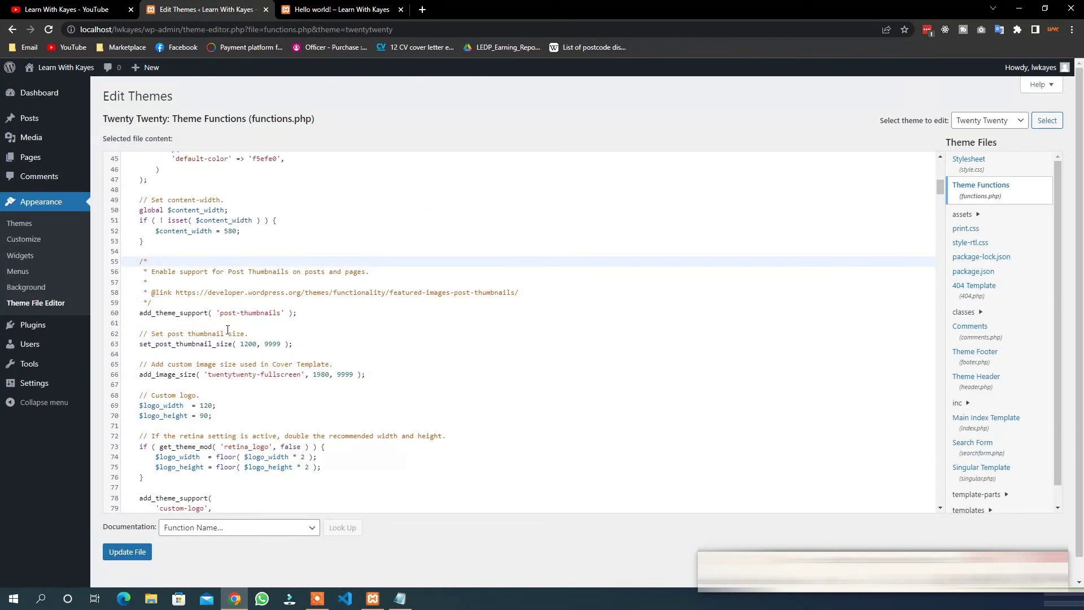
pyautogui.scroll(-4, 227, 330)
pyautogui.moveTo(178, 351); pyautogui.dragTo(204, 208)
pyautogui.click(204, 204)
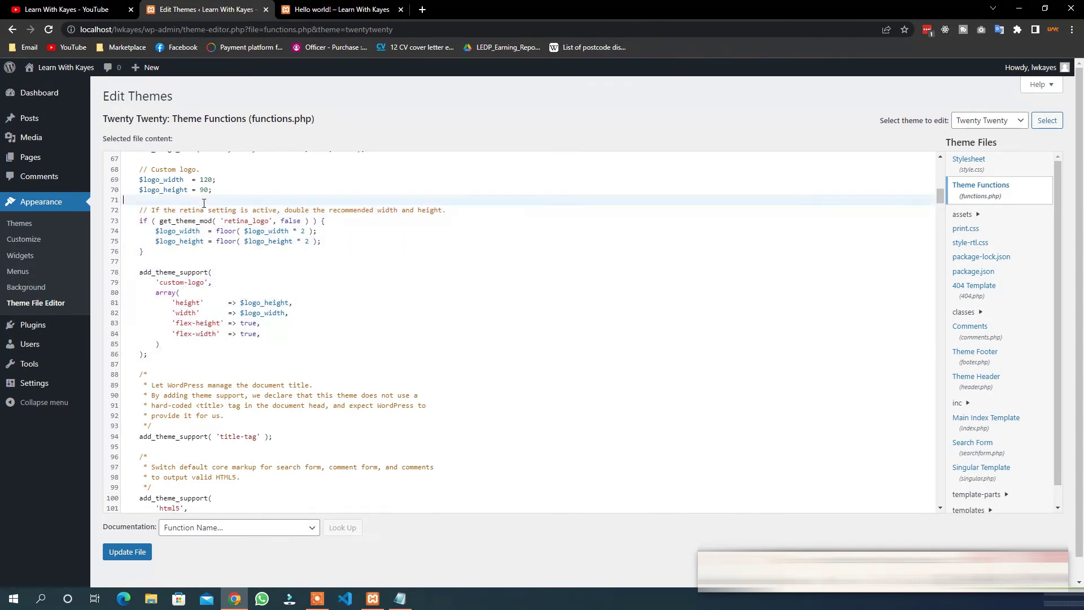
pyautogui.click(154, 354)
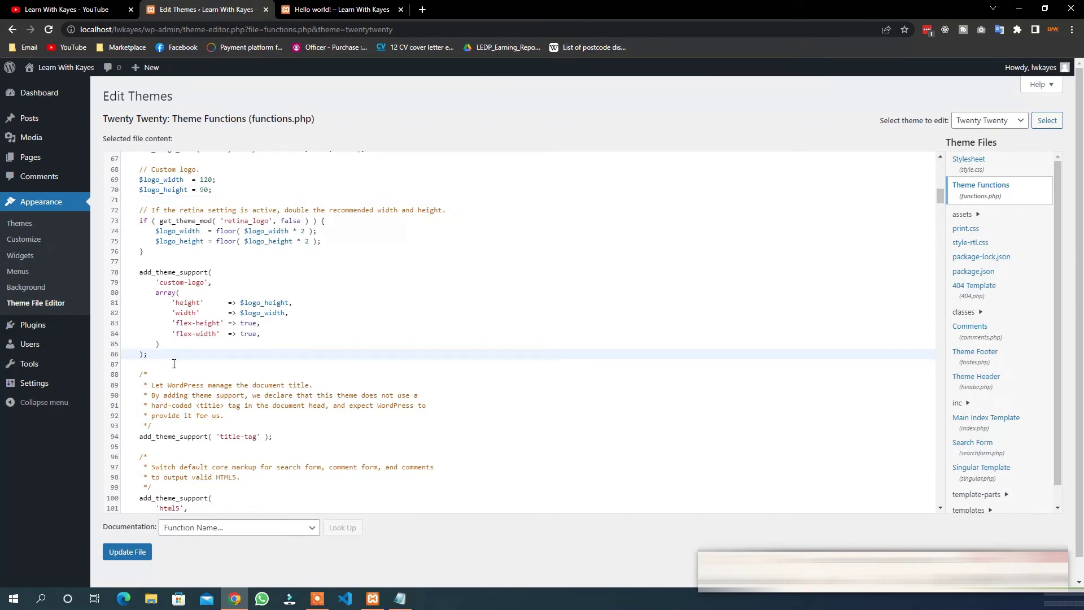
pyautogui.scroll(-4, 255, 372)
pyautogui.scroll(7, 261, 373)
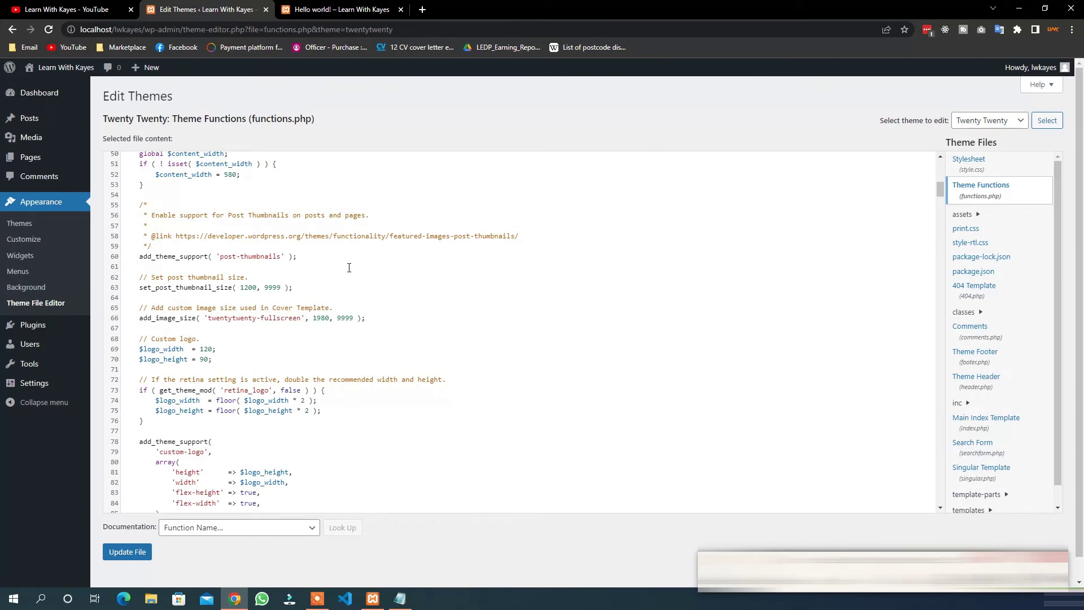
# Look through the rest of the Theme Files list and the custom logo section of functions.php.
pyautogui.scroll(-1, 1001, 359)
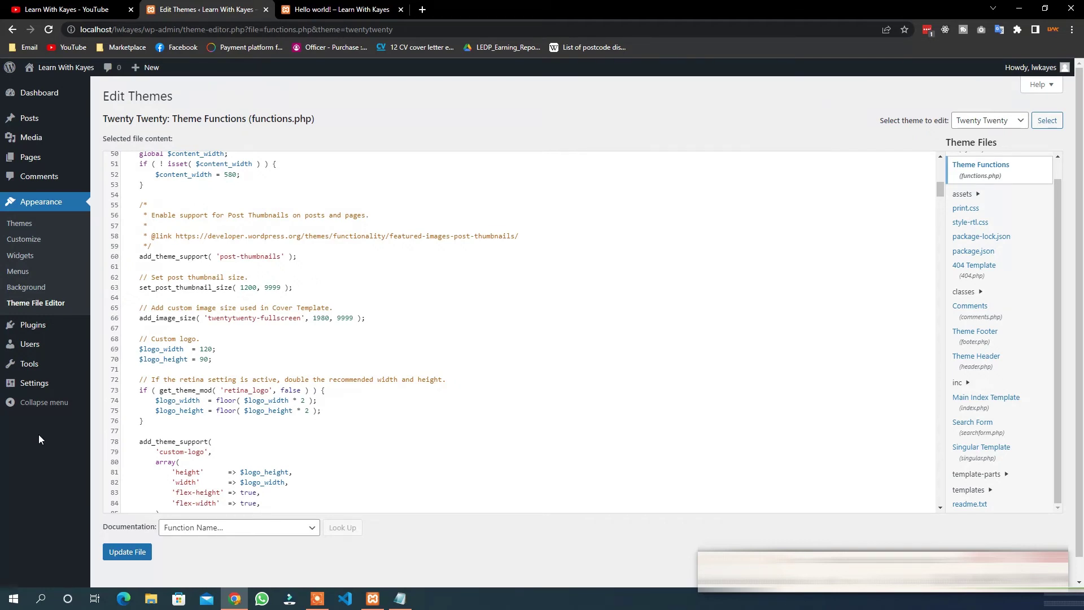
pyautogui.scroll(-4, 308, 360)
pyautogui.scroll(3, 283, 350)
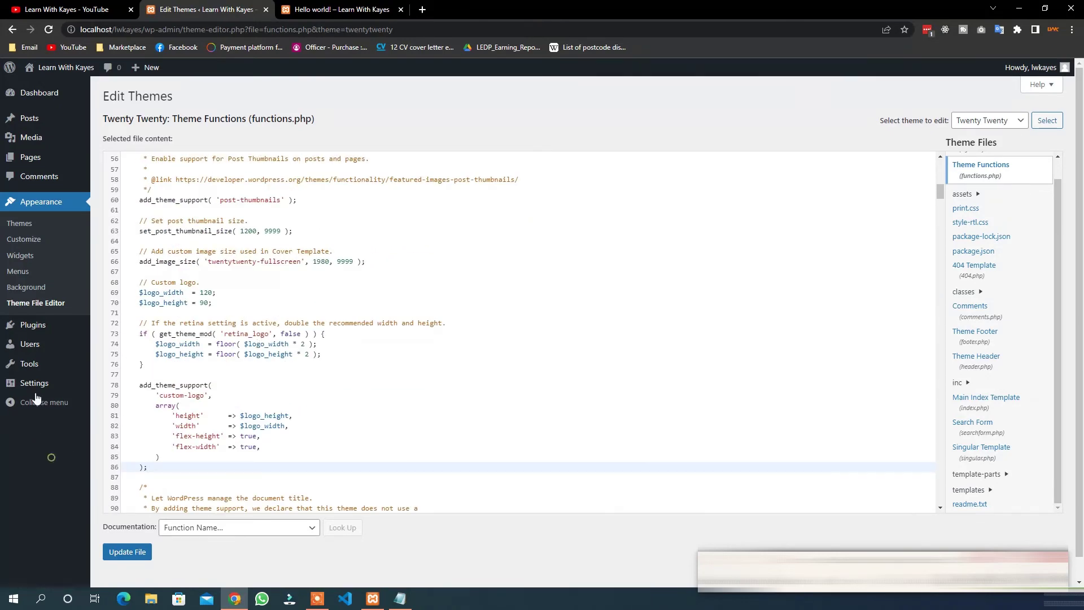
# View the installed plugins and open the page for adding new plugins.
pyautogui.click(29, 334)
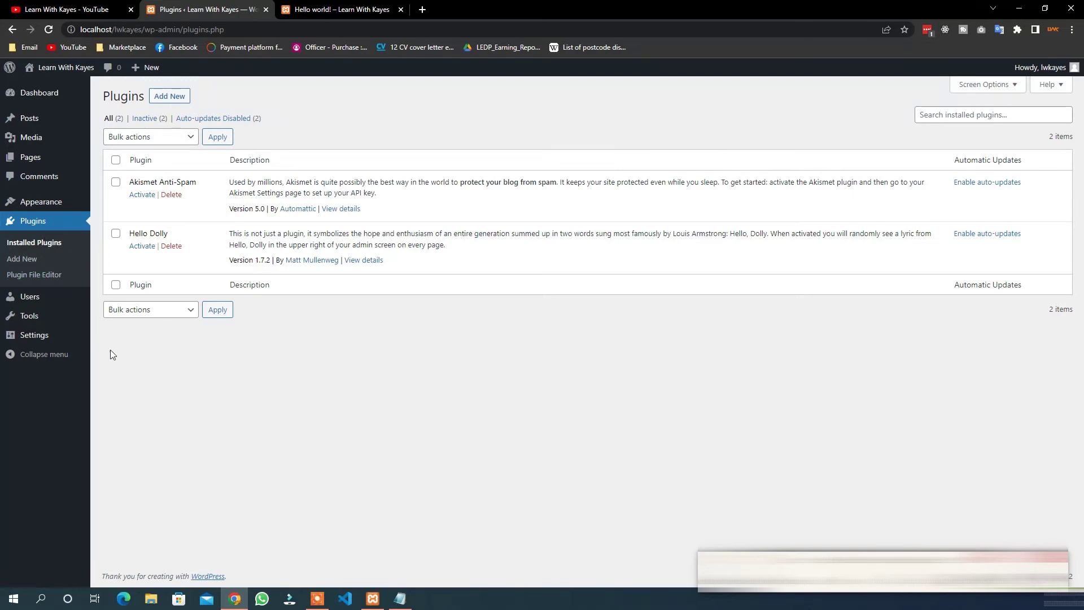
pyautogui.click(172, 97)
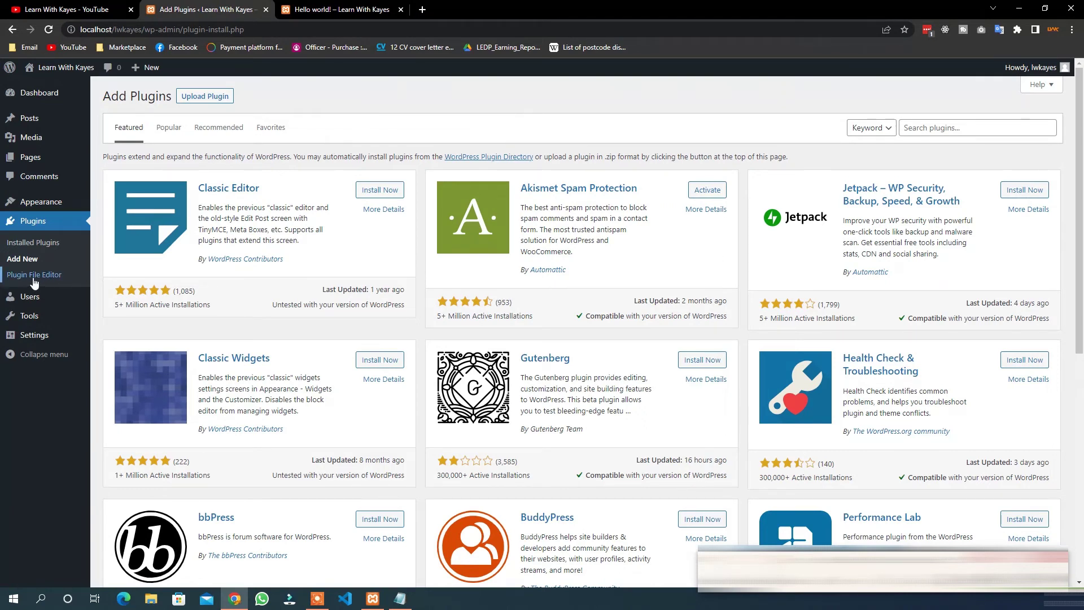
pyautogui.moveTo(44, 207)
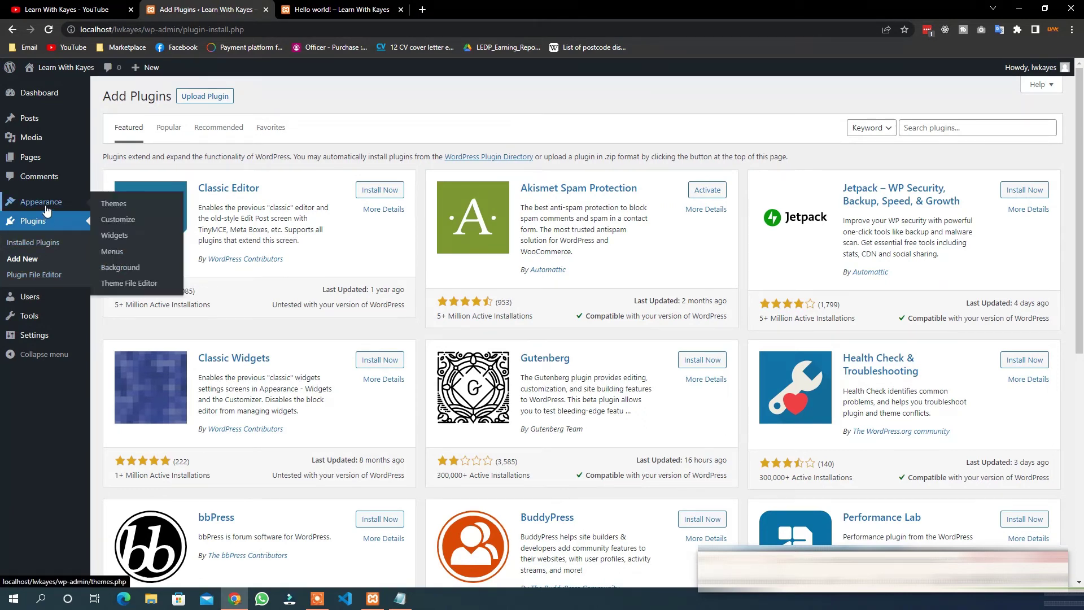
# Open the list of all users, look at the administrator account, and open the Profile page.
pyautogui.click(26, 297)
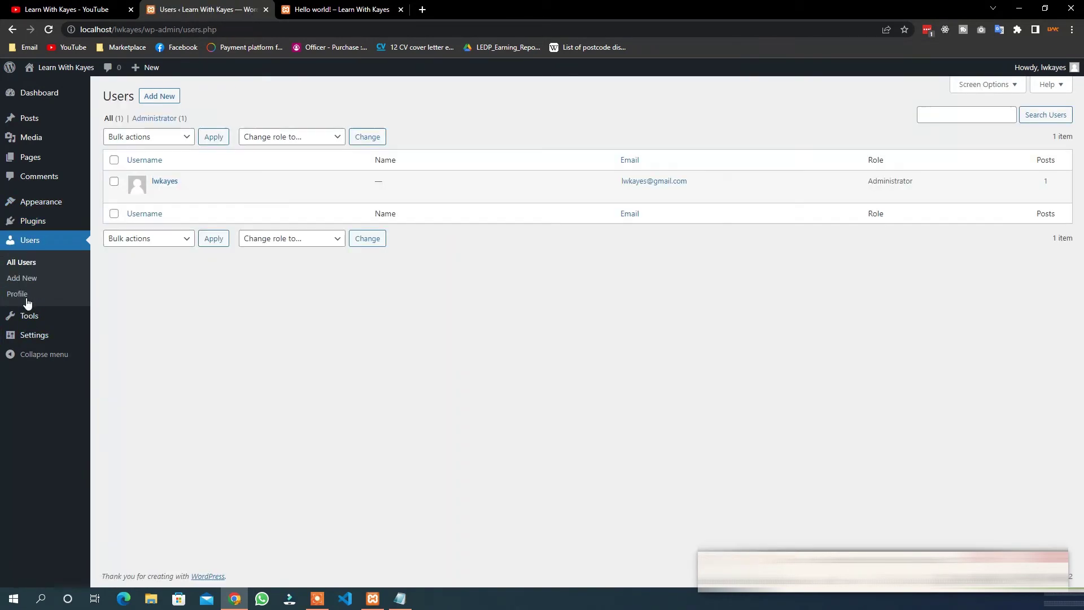
pyautogui.moveTo(175, 186)
pyautogui.click(16, 302)
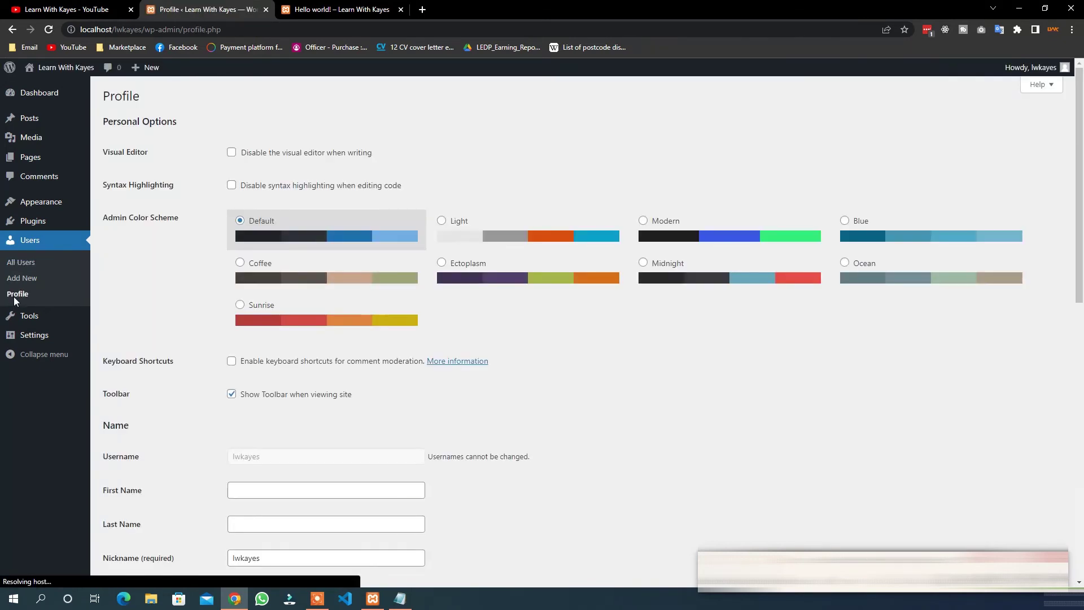
# Examine the Profile page's personal options, name, contact info, biography, profile picture and account management sections without changing anything.
pyautogui.scroll(-5, 213, 388)
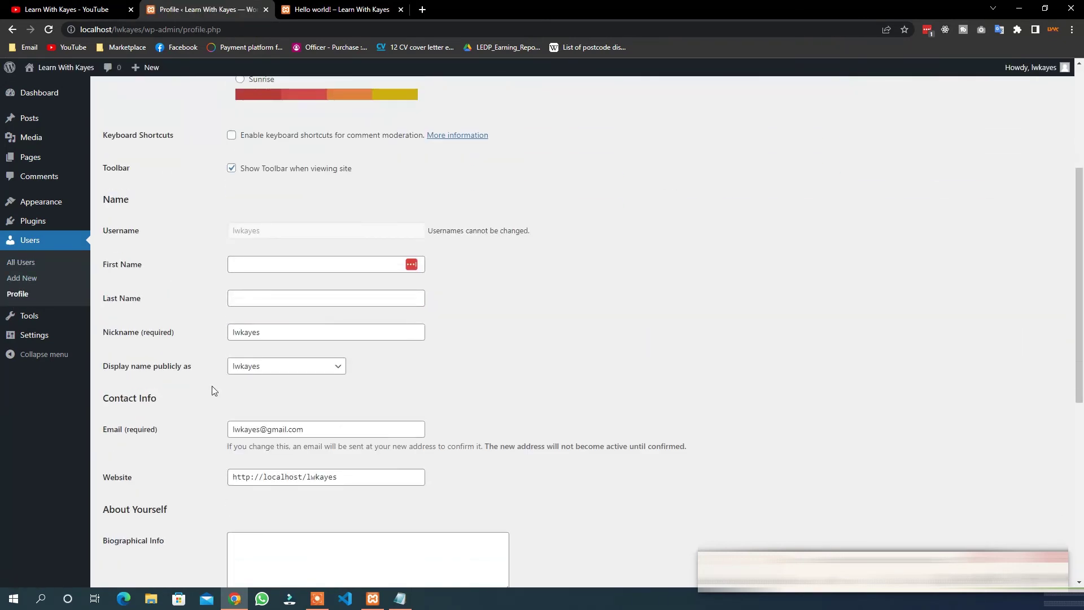
pyautogui.click(290, 276)
pyautogui.doubleClick(283, 275)
pyautogui.click(266, 278)
pyautogui.scroll(-2, 188, 352)
pyautogui.press('Tab')
pyautogui.press('Tab')
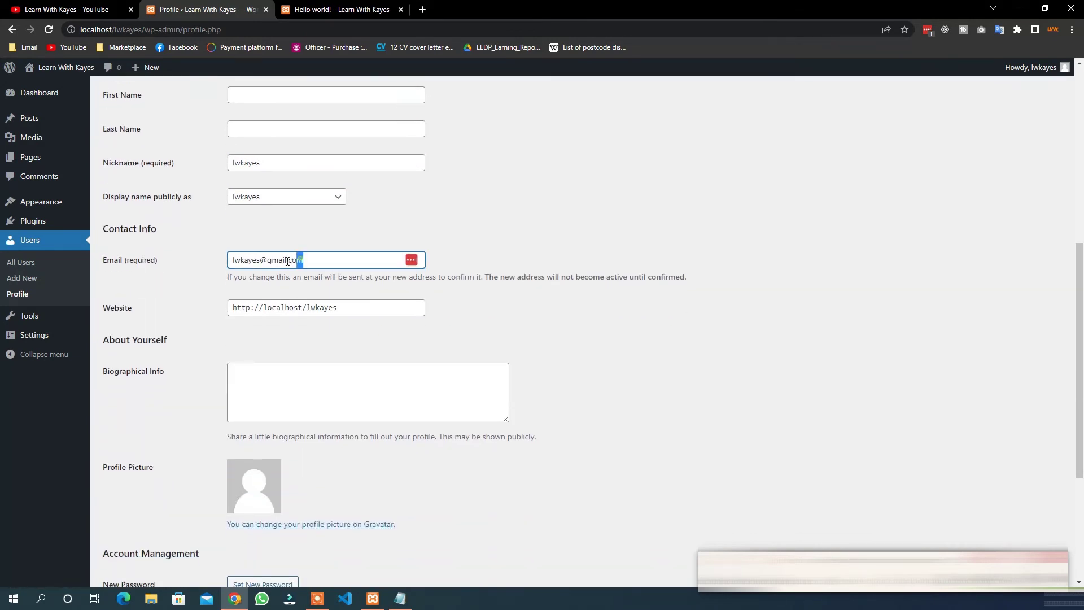
pyautogui.click(196, 314)
pyautogui.scroll(-3, 203, 320)
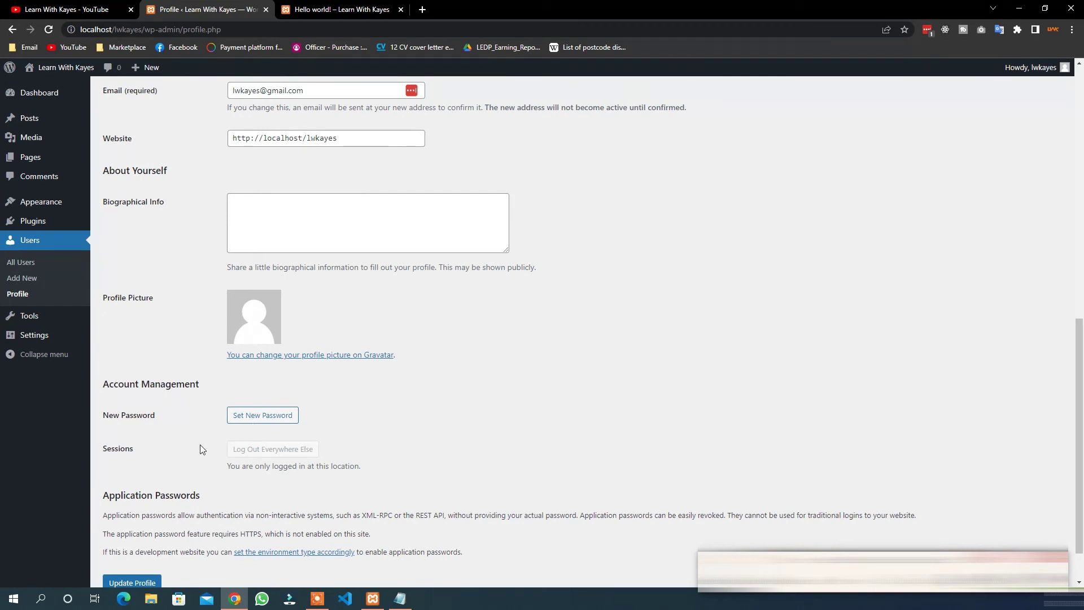
pyautogui.scroll(1, 196, 384)
pyautogui.scroll(10, 198, 378)
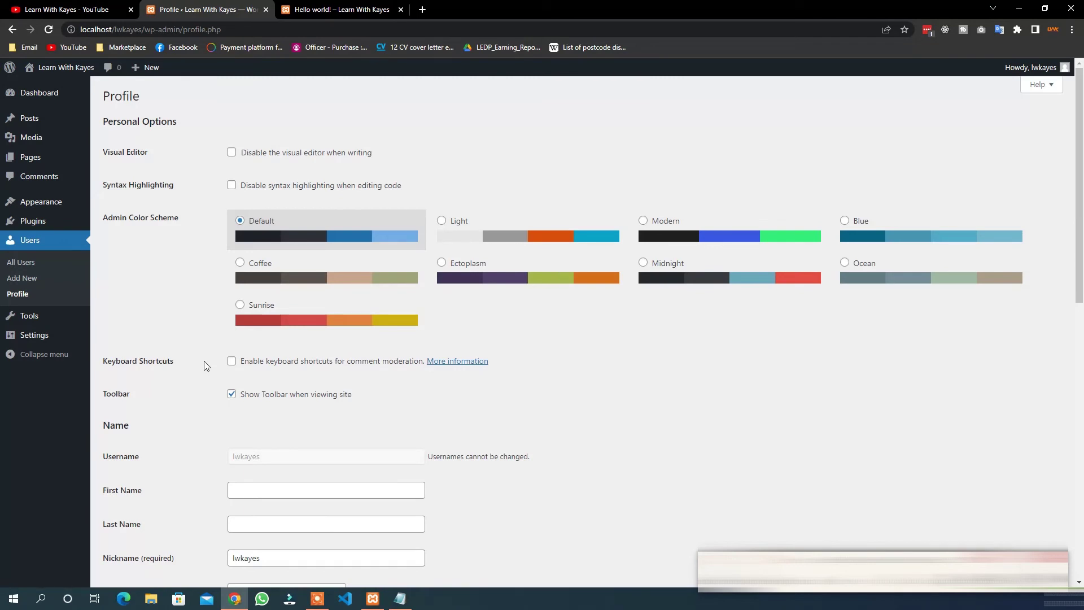
# View the available tools, open the Import screen, and read the Blogger and LiveJournal importer descriptions.
pyautogui.click(30, 322)
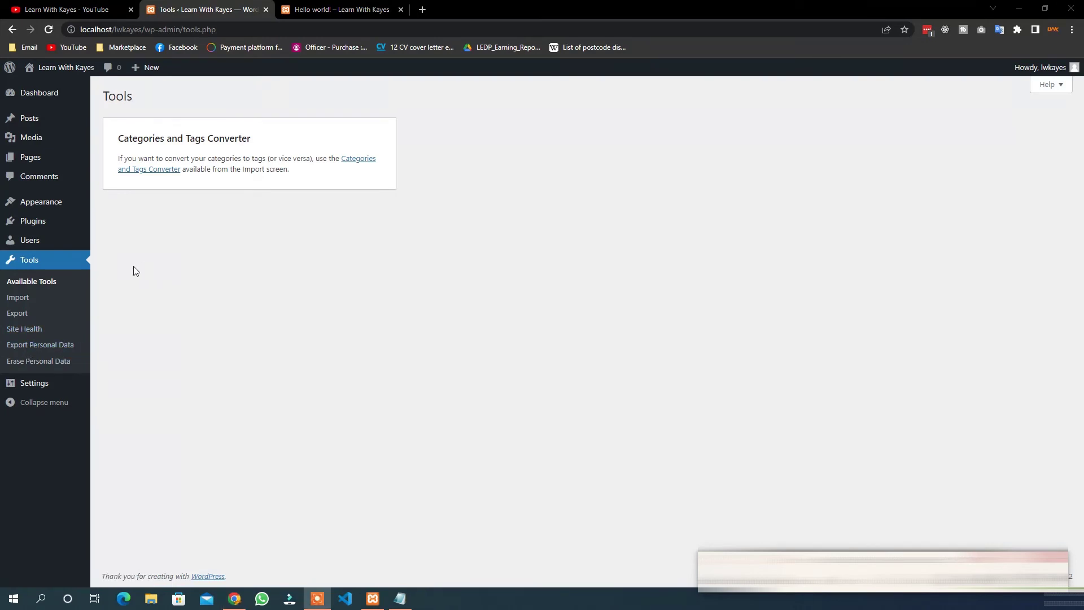
pyautogui.click(19, 298)
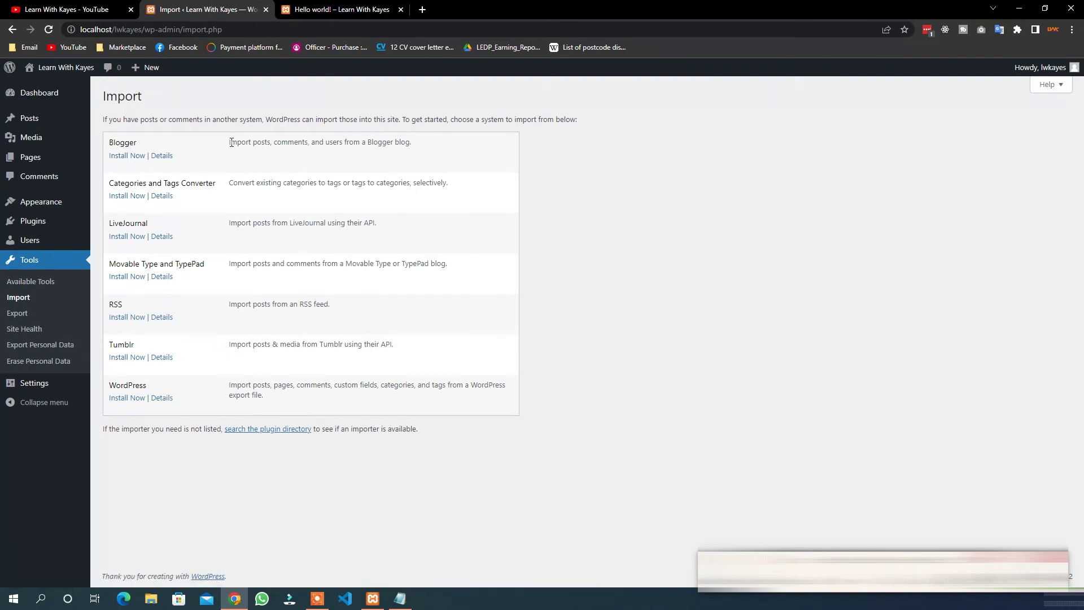
pyautogui.doubleClick(263, 143)
pyautogui.doubleClick(288, 143)
pyautogui.click(339, 143)
pyautogui.doubleClick(341, 143)
pyautogui.click(368, 140)
pyautogui.doubleClick(369, 144)
pyautogui.click(411, 144)
pyautogui.doubleClick(298, 224)
pyautogui.click(346, 222)
pyautogui.click(341, 224)
pyautogui.moveTo(259, 225); pyautogui.dragTo(276, 226)
pyautogui.click(256, 226)
# Open the Export screen and read what the All content option includes.
pyautogui.click(13, 316)
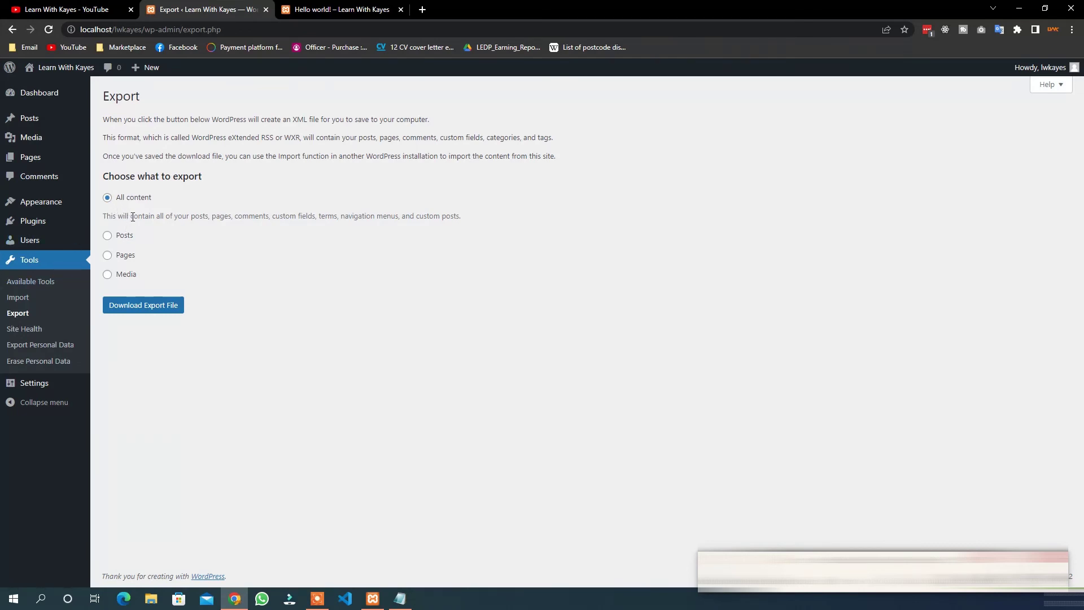
pyautogui.moveTo(196, 214); pyautogui.dragTo(206, 216)
pyautogui.click(209, 217)
pyautogui.moveTo(291, 216); pyautogui.dragTo(313, 217)
pyautogui.click(322, 216)
pyautogui.doubleClick(426, 215)
pyautogui.click(415, 219)
# Open Site Health, read its status description, and switch to the Info view.
pyautogui.click(22, 329)
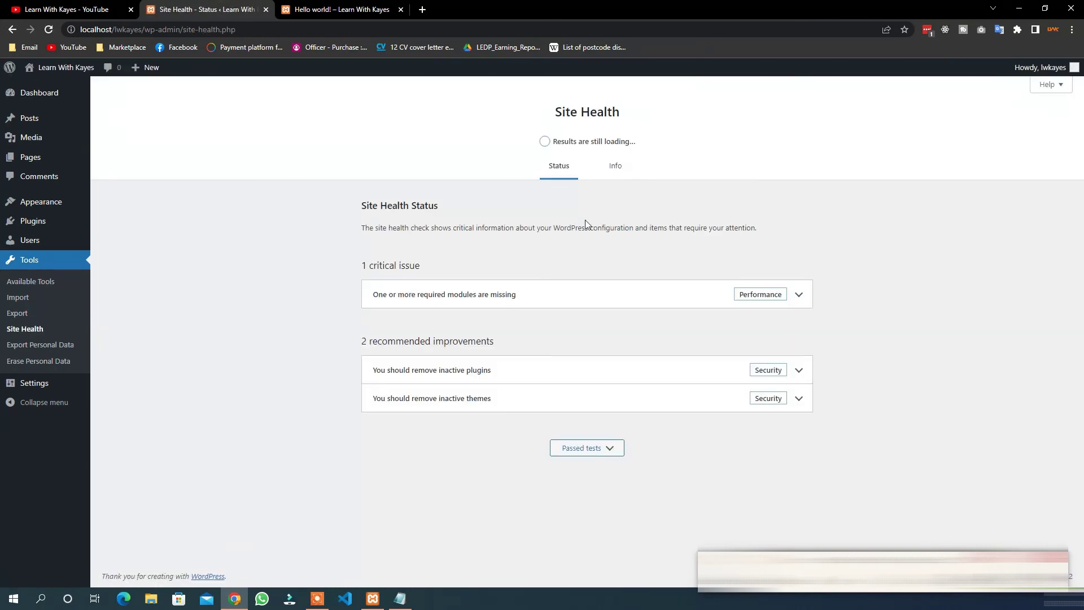
pyautogui.moveTo(397, 228); pyautogui.dragTo(446, 267)
pyautogui.click(508, 233)
pyautogui.click(614, 166)
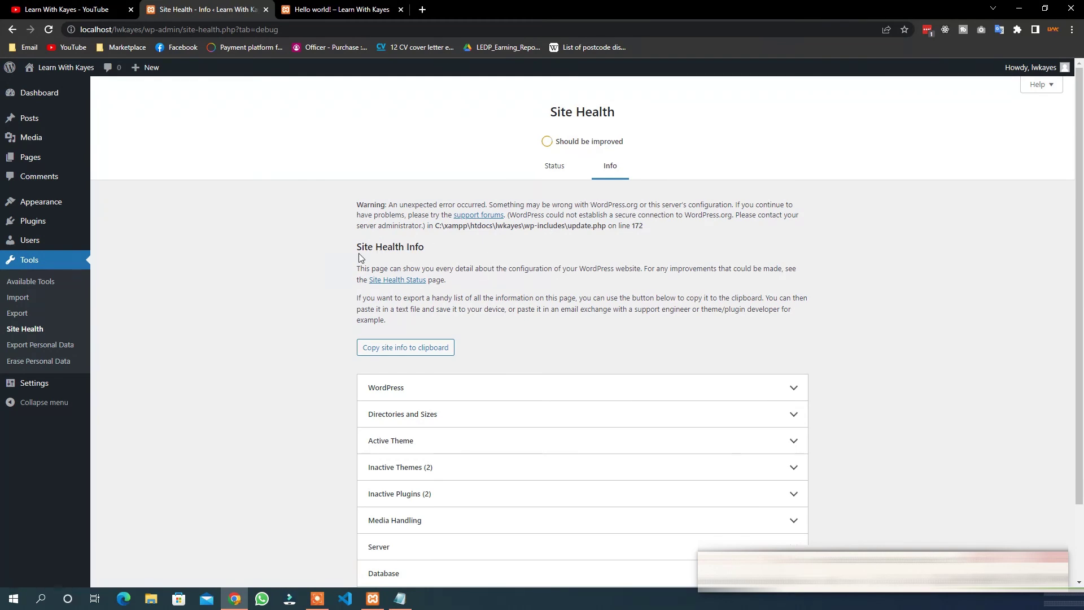
# Expand the WordPress section of Site Health Info and examine its version, language, timezone and other site details.
pyautogui.scroll(-2, 343, 288)
pyautogui.click(724, 305)
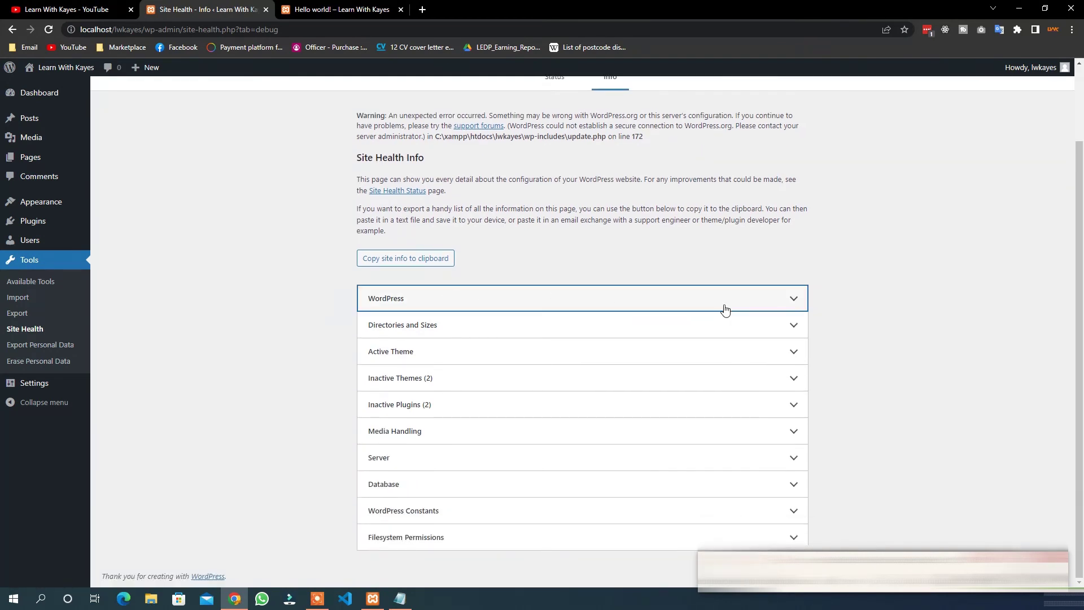
pyautogui.scroll(-1, 619, 332)
pyautogui.doubleClick(499, 273)
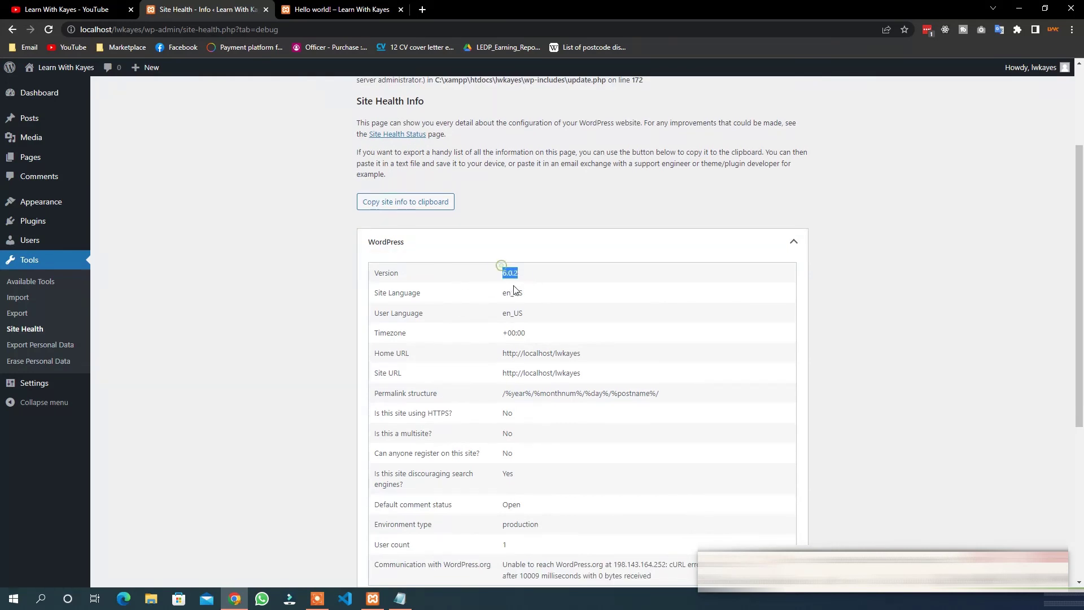
pyautogui.doubleClick(511, 293)
pyautogui.click(514, 332)
pyautogui.doubleClick(514, 333)
pyautogui.click(516, 333)
pyautogui.scroll(-3, 514, 353)
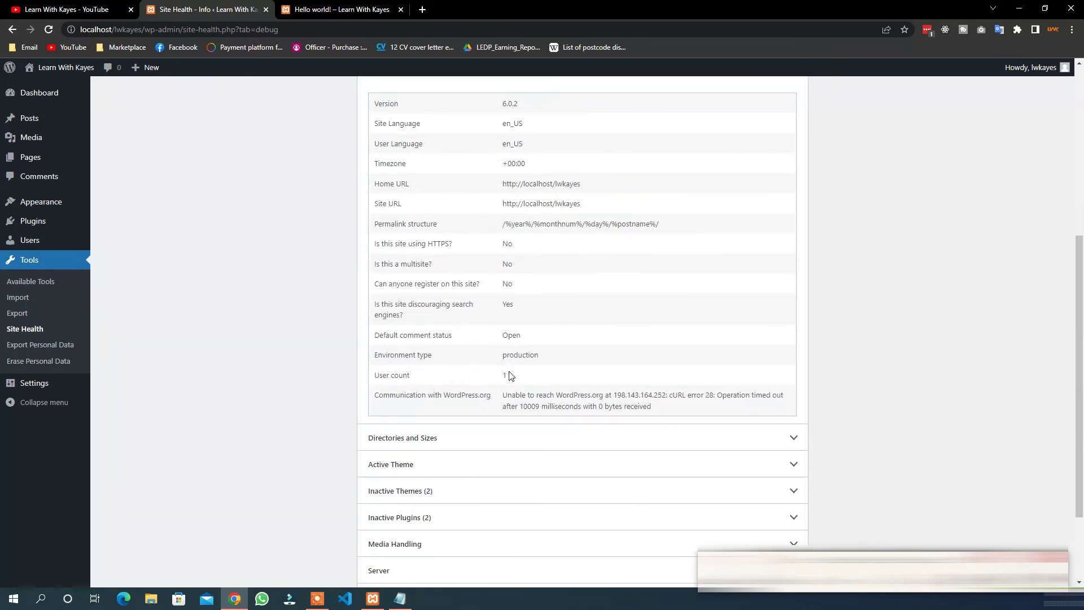
# Expand the Active Theme section and examine the theme's name, version, author, author website and directory location.
pyautogui.scroll(-2, 510, 376)
pyautogui.click(695, 356)
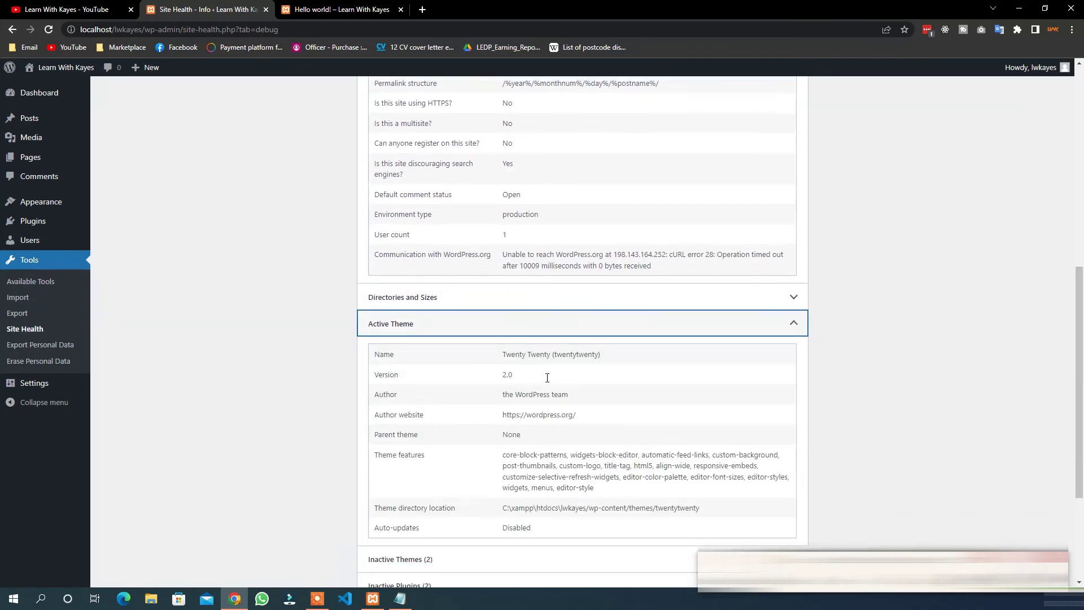
pyautogui.scroll(-1, 529, 340)
pyautogui.moveTo(506, 328); pyautogui.dragTo(600, 327)
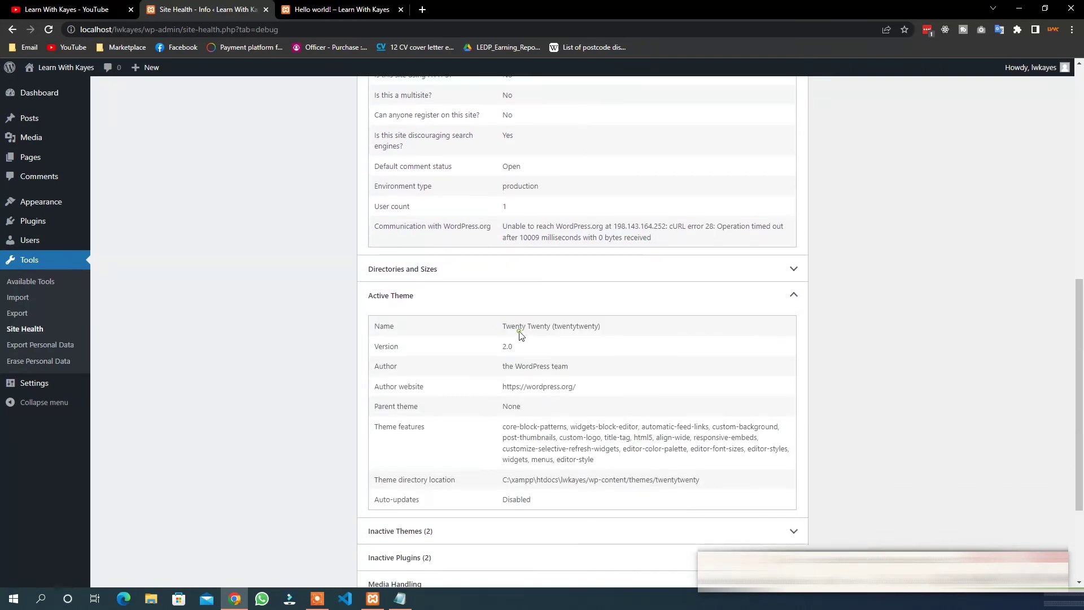
pyautogui.doubleClick(507, 346)
pyautogui.click(538, 366)
pyautogui.doubleClick(588, 387)
pyautogui.click(467, 391)
pyautogui.scroll(-2, 571, 422)
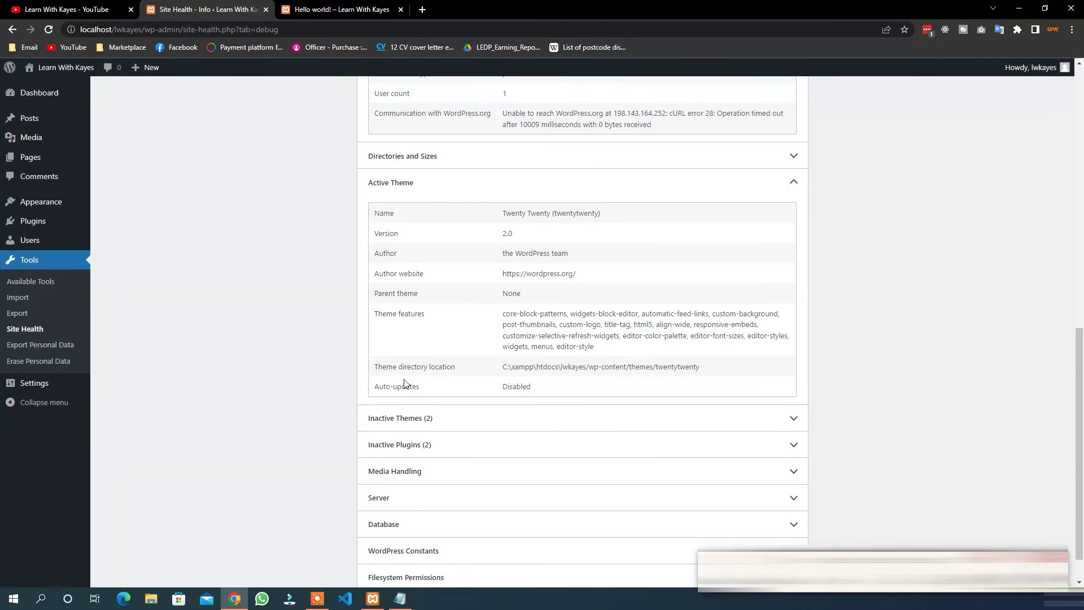
# Expand the Database section and examine its extension, server and client versions, database username, host, name, table prefix and collation.
pyautogui.scroll(-1, 404, 395)
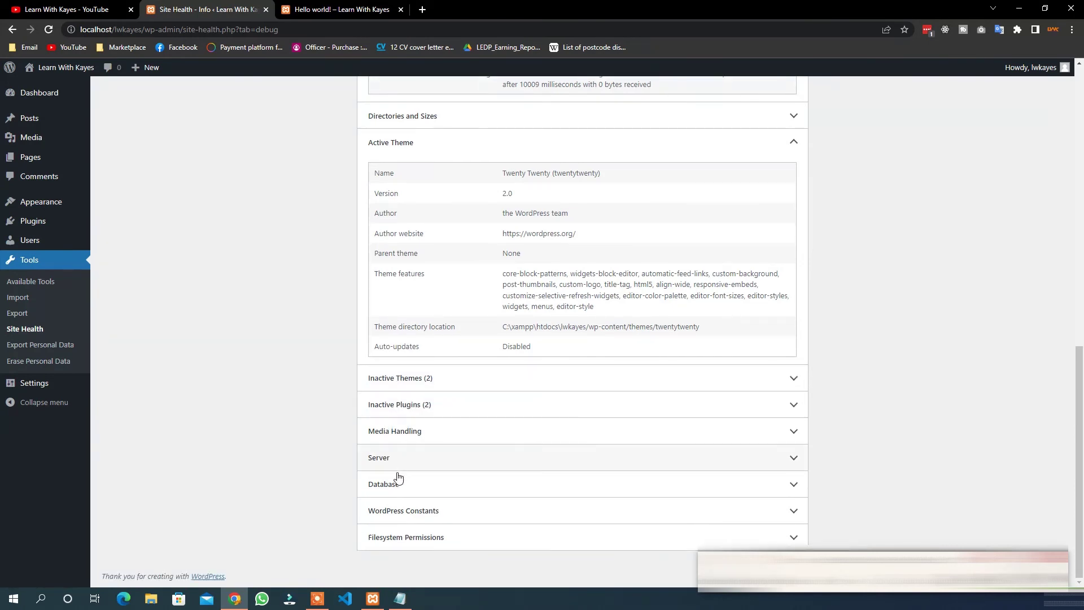
pyautogui.click(423, 485)
pyautogui.scroll(-2, 476, 432)
pyautogui.scroll(-2, 476, 432)
pyautogui.doubleClick(524, 345)
pyautogui.click(516, 346)
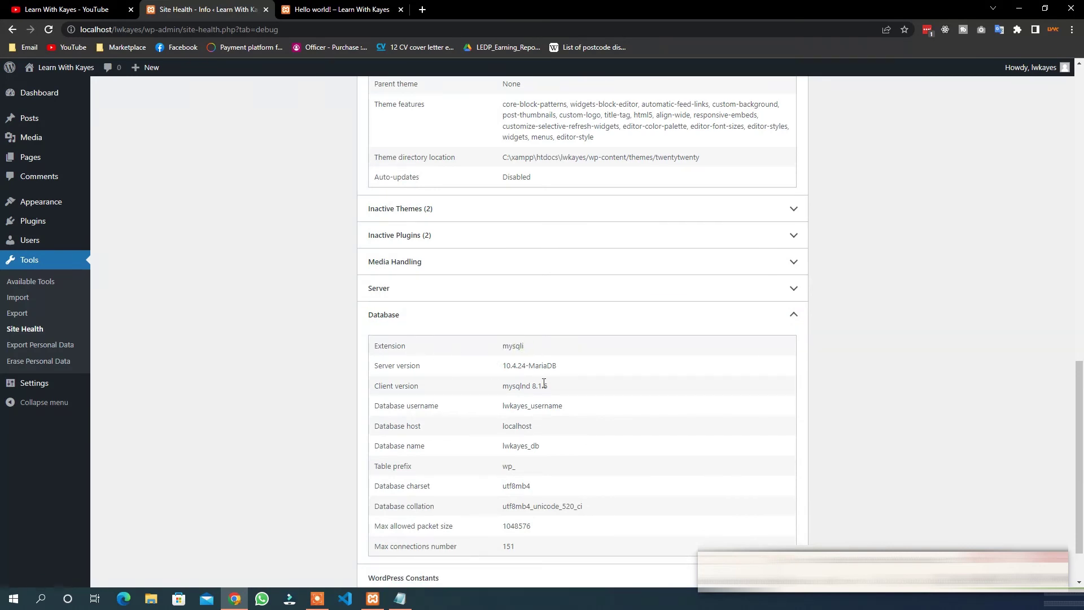
pyautogui.tripleClick(562, 367)
pyautogui.click(542, 387)
pyautogui.scroll(-1, 485, 330)
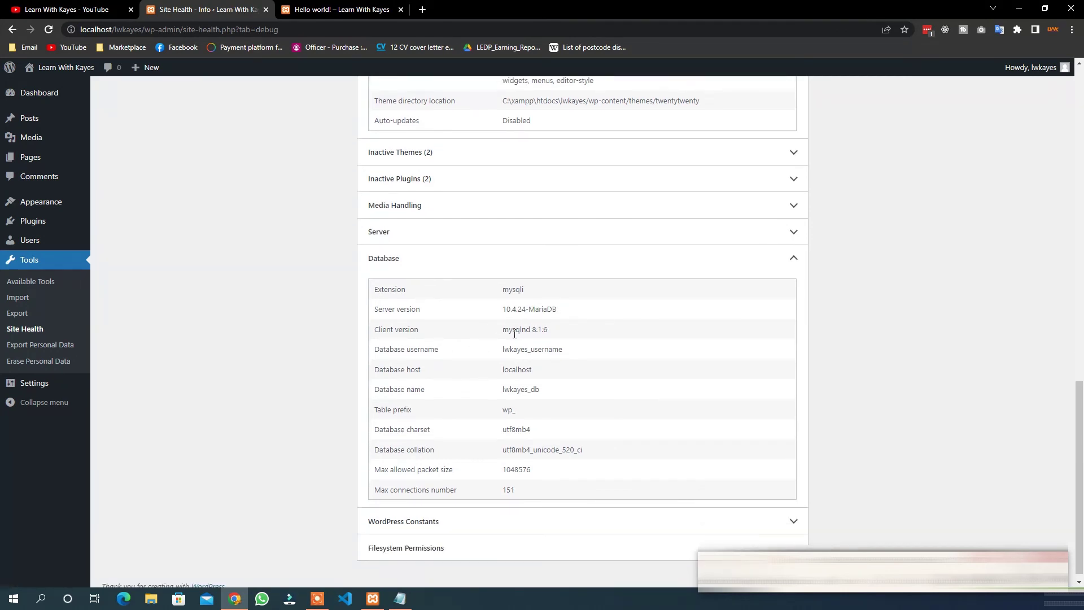
pyautogui.moveTo(534, 450); pyautogui.dragTo(501, 345)
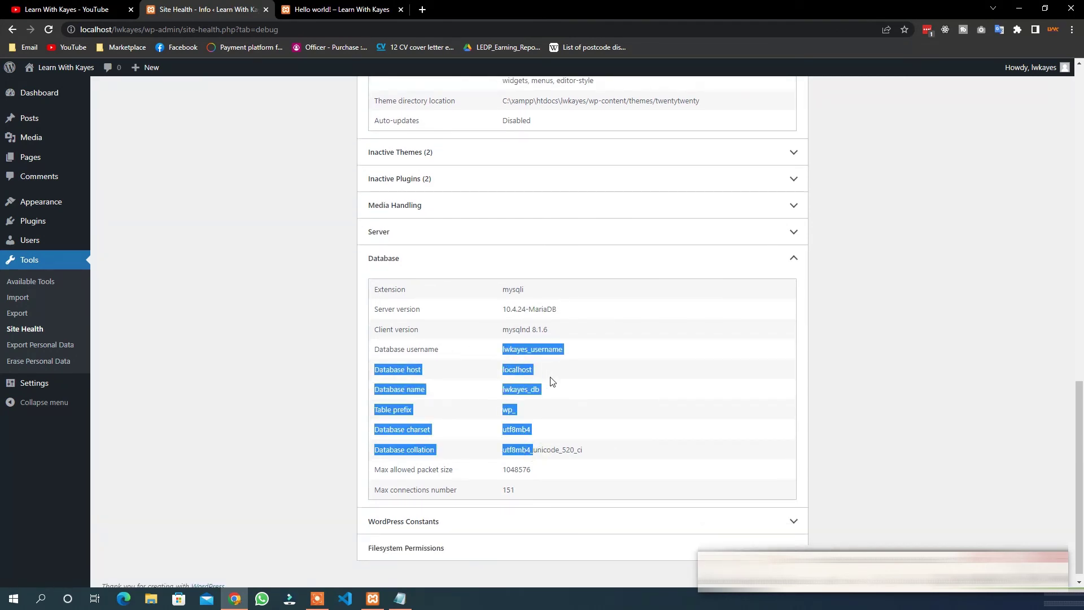
pyautogui.click(549, 385)
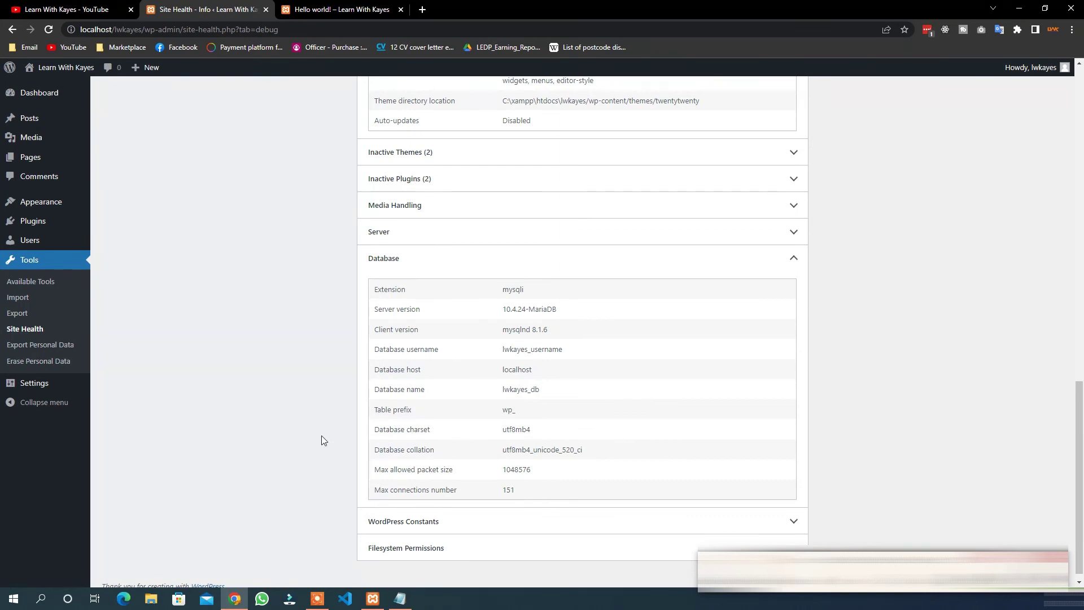
# Open General Settings, compare the site title with the live site's home page, and return to the settings.
pyautogui.scroll(15, 285, 420)
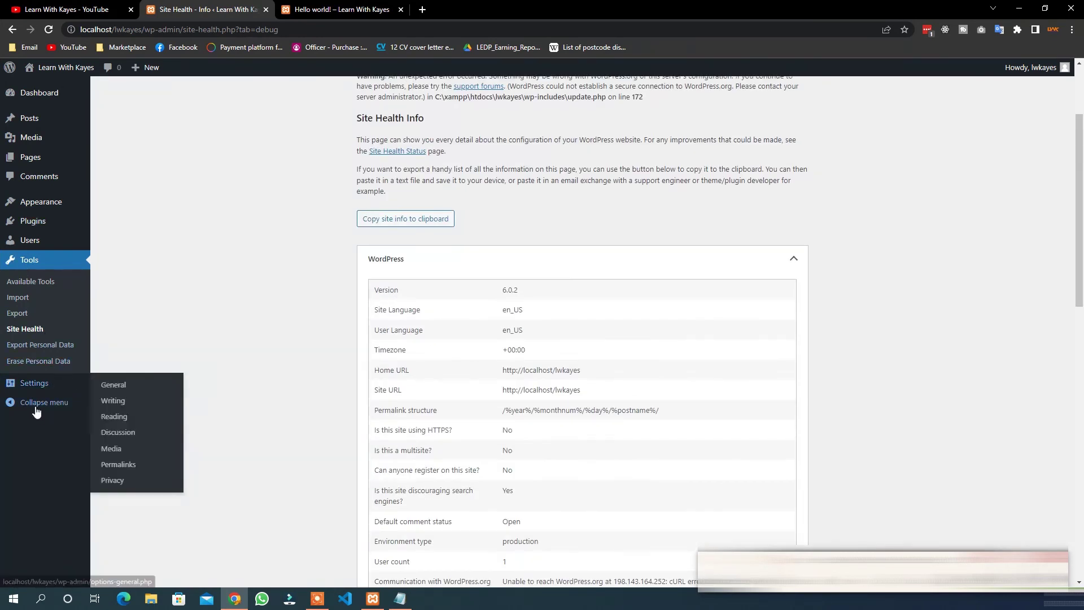
pyautogui.click(32, 384)
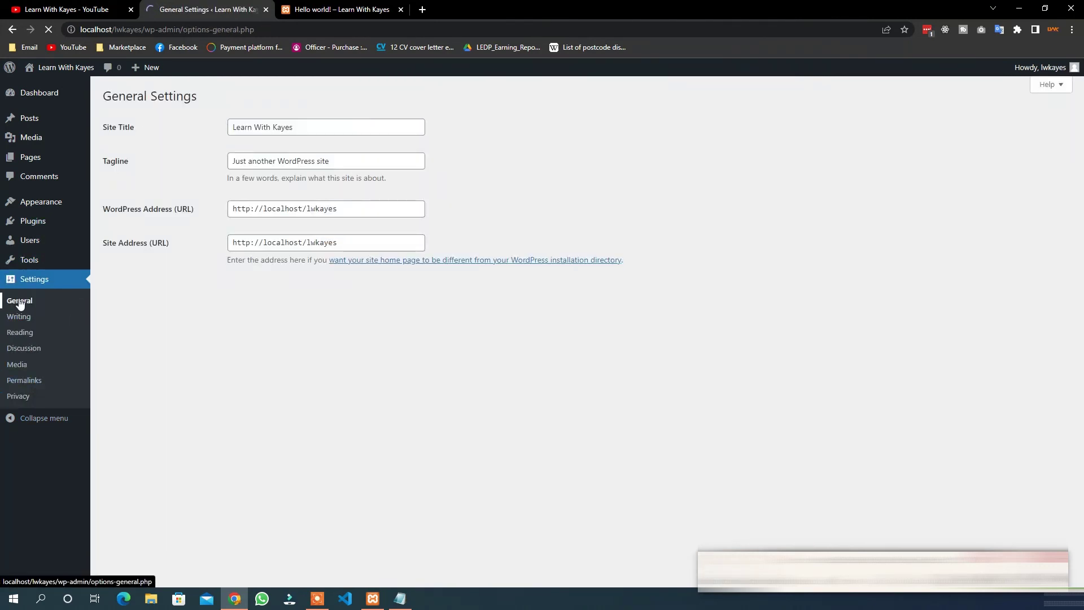
pyautogui.tripleClick(299, 129)
pyautogui.click(338, 9)
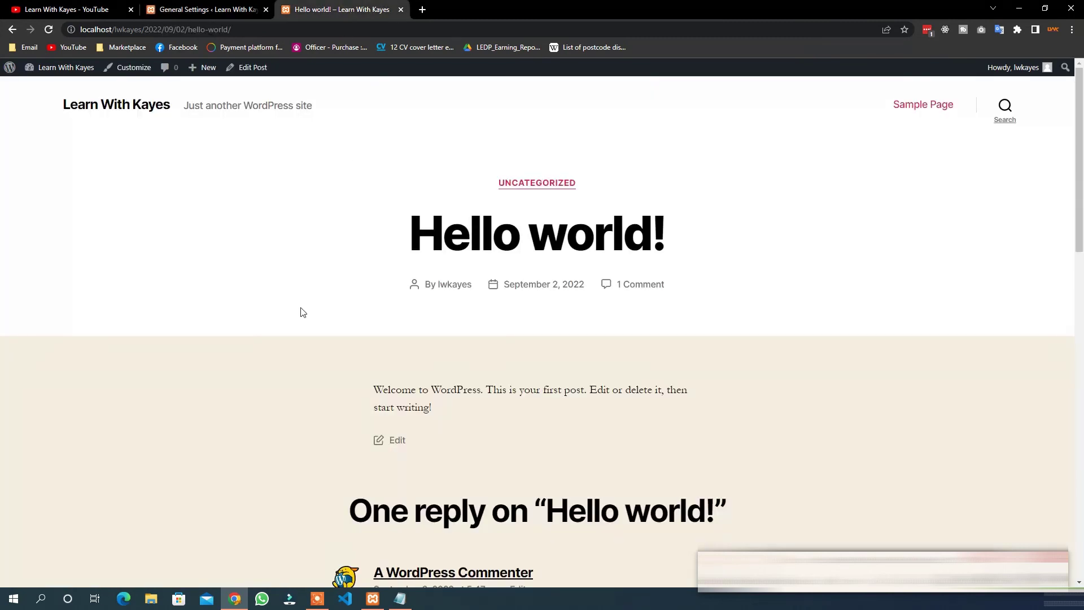
pyautogui.click(145, 110)
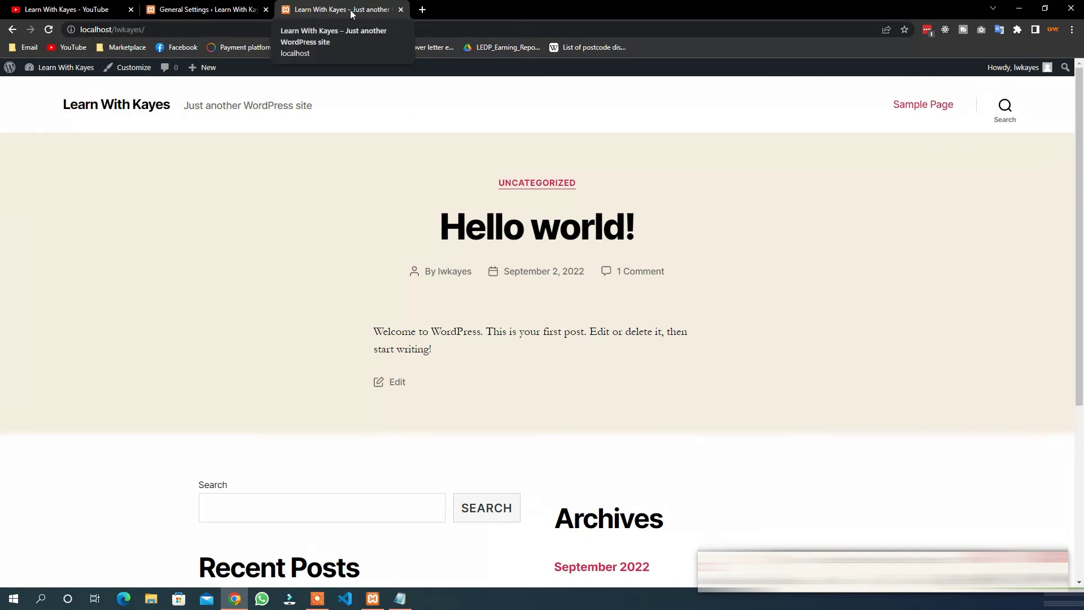
pyautogui.click(237, 10)
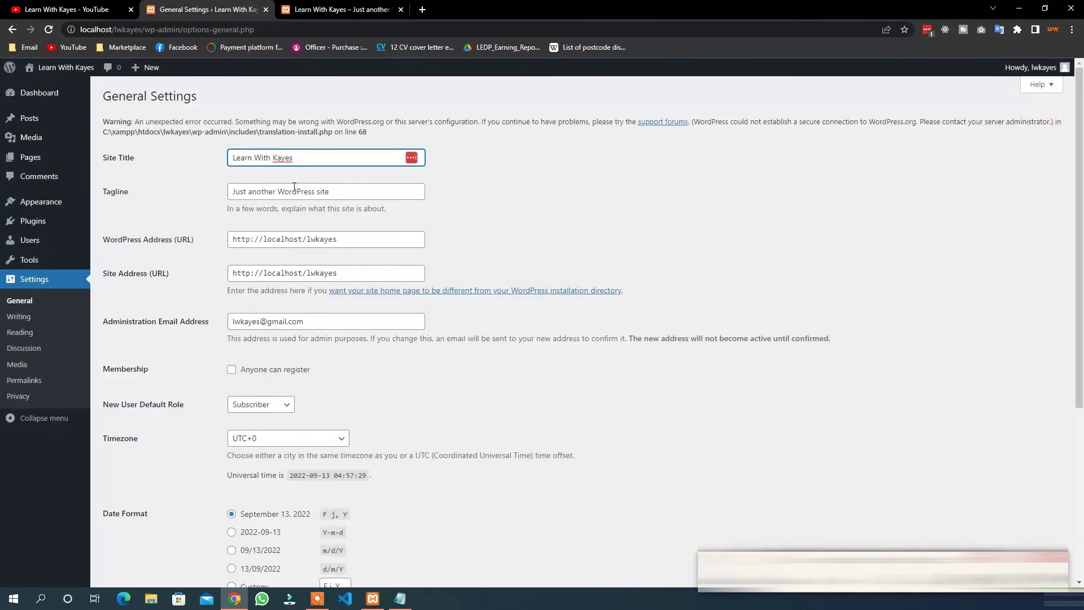
# Examine the Site Title, Tagline, WordPress Address and Site Address fields in General Settings without changing them.
pyautogui.moveTo(303, 158); pyautogui.dragTo(230, 159)
pyautogui.click(273, 192)
pyautogui.moveTo(344, 192); pyautogui.dragTo(224, 201)
pyautogui.click(275, 192)
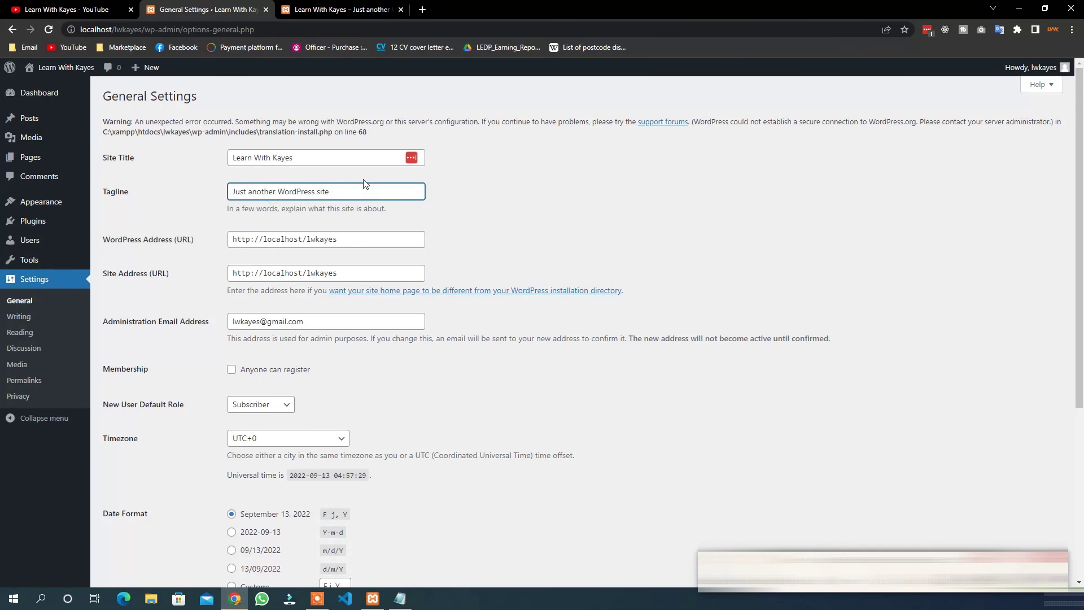
pyautogui.click(519, 207)
pyautogui.scroll(-2, 240, 300)
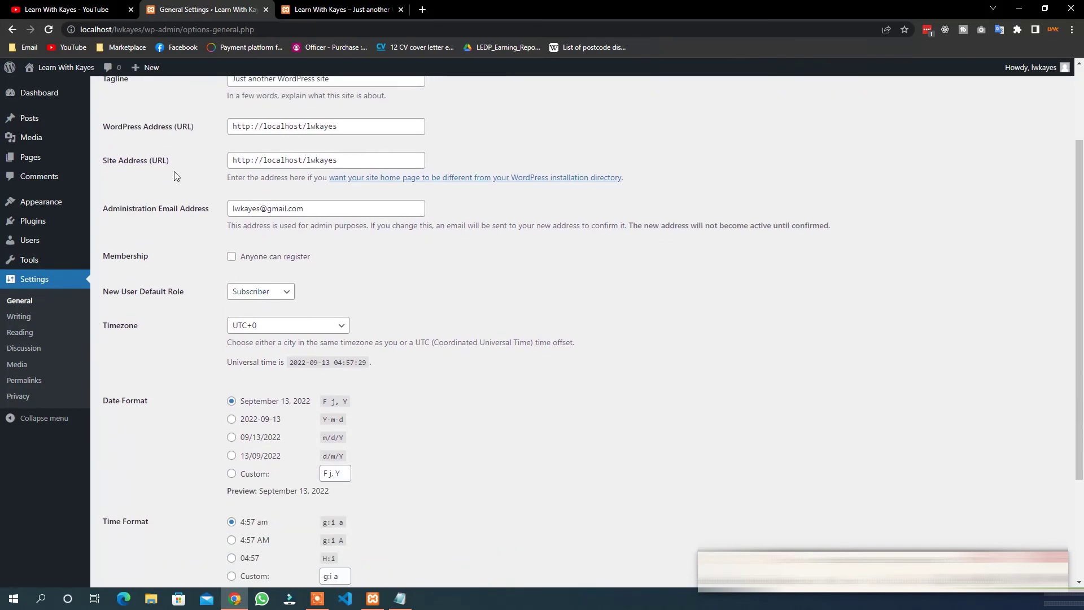
pyautogui.moveTo(345, 126); pyautogui.dragTo(210, 134)
pyautogui.moveTo(342, 160); pyautogui.dragTo(211, 158)
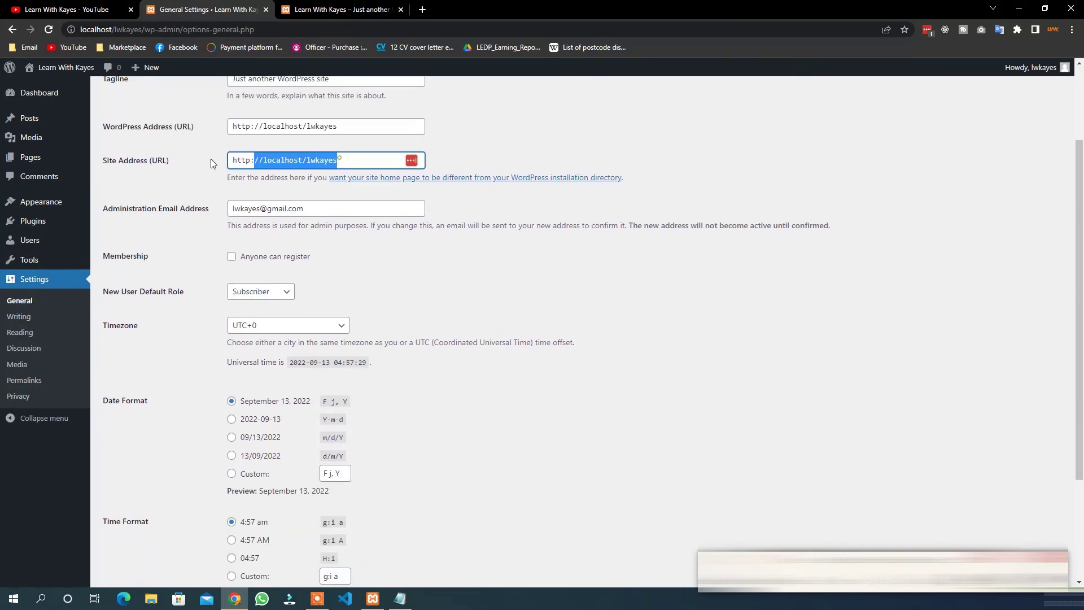
# Review the Administration Email Address field and enable the Anyone can register membership option.
pyautogui.moveTo(311, 209); pyautogui.dragTo(211, 215)
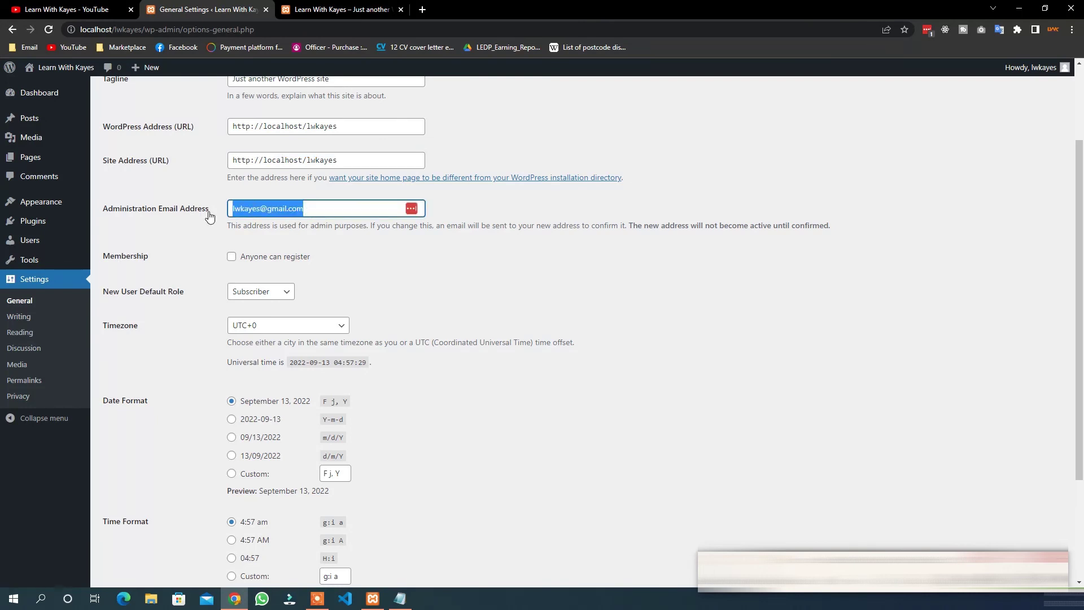
pyautogui.click(278, 210)
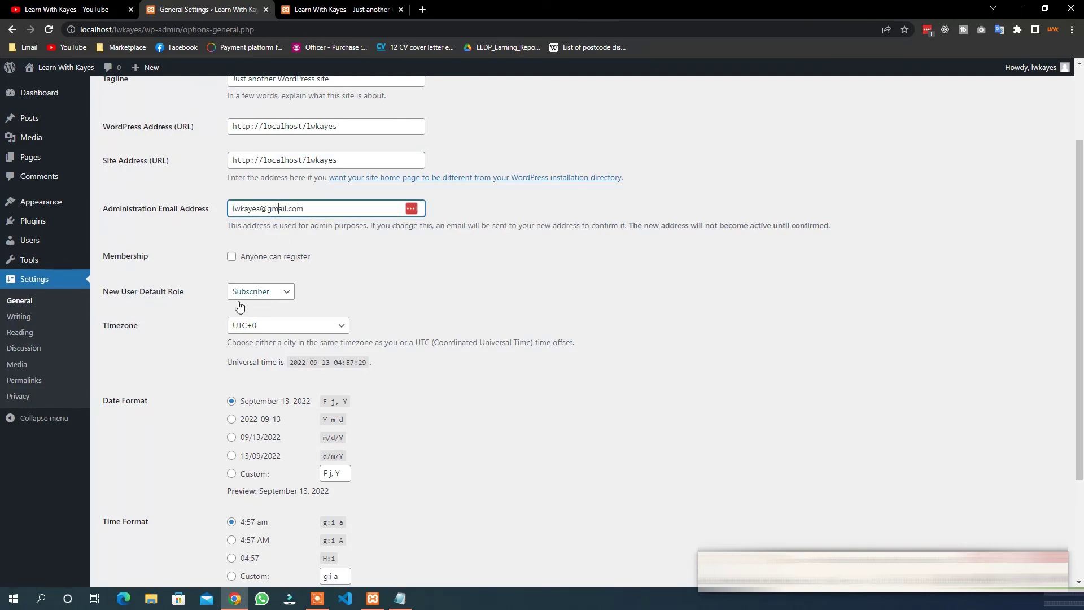
pyautogui.scroll(-1, 205, 320)
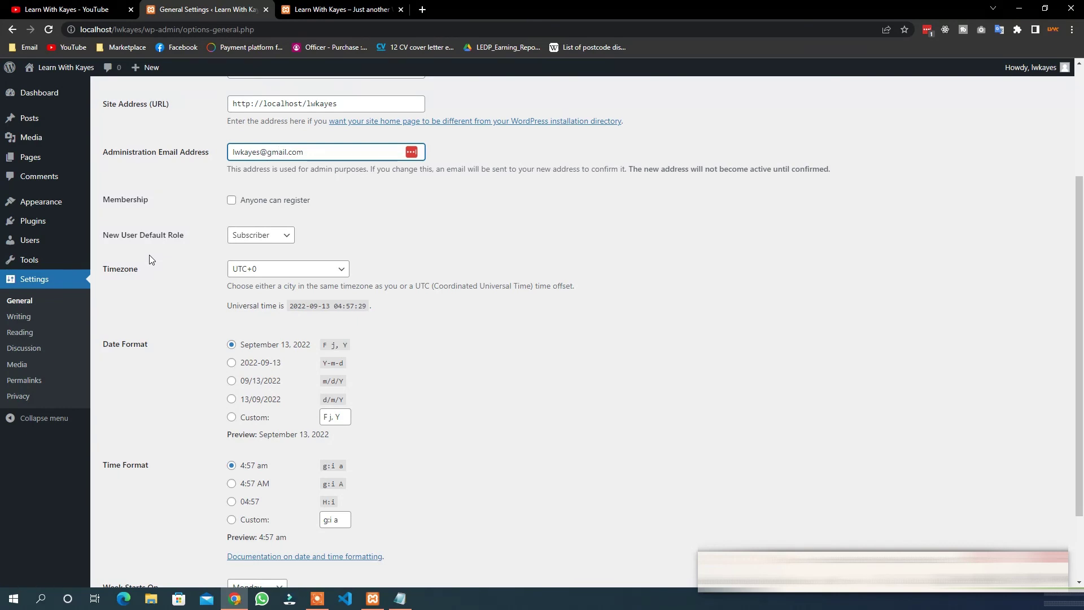
pyautogui.click(233, 201)
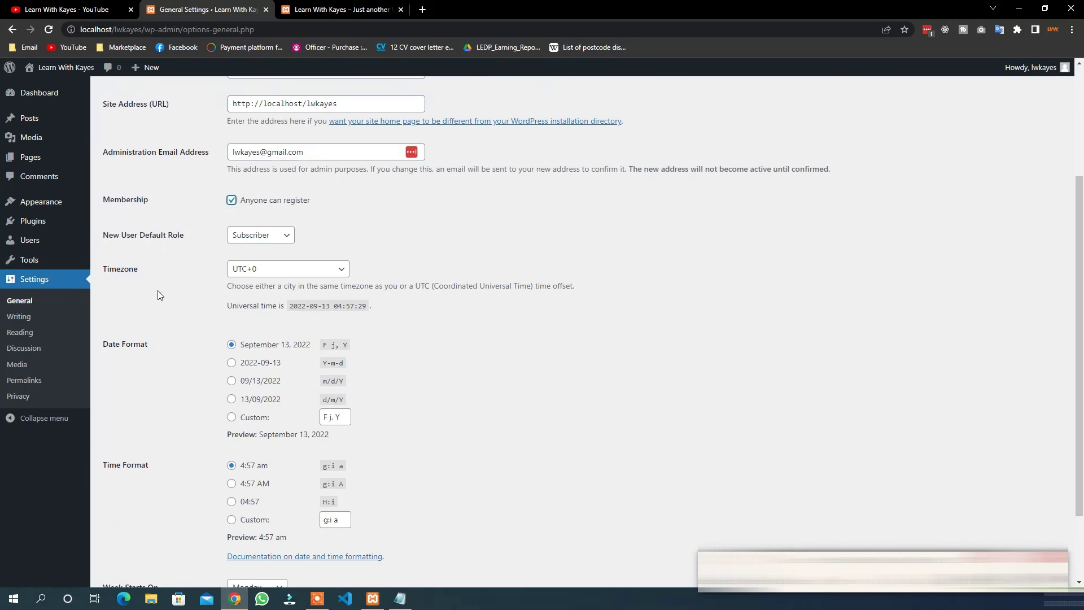
pyautogui.scroll(-1, 166, 308)
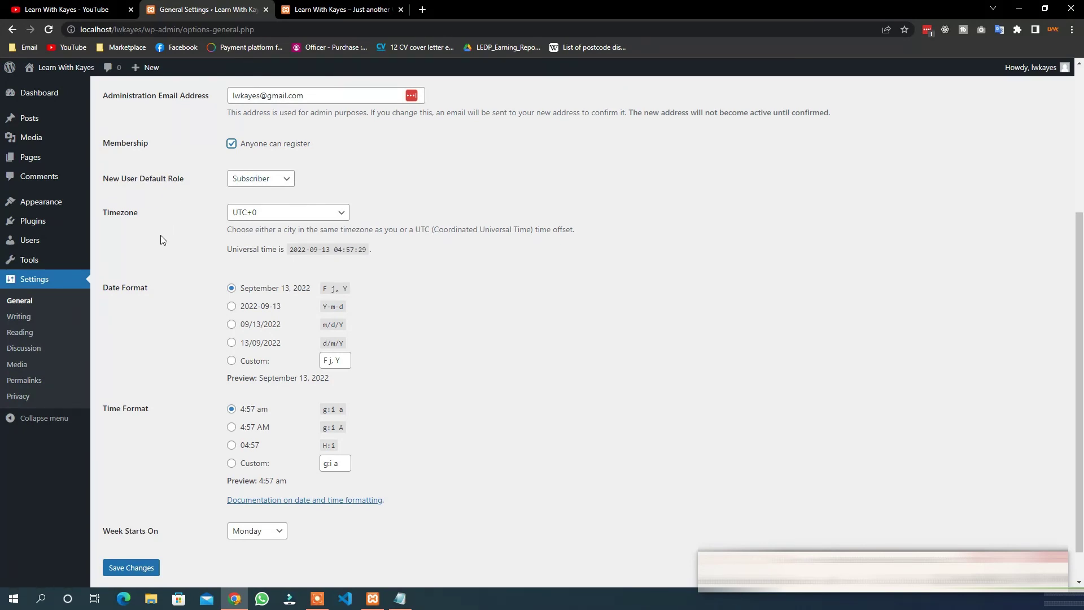
# Keep Subscriber as the new user default role and set the timezone to UTC+6.
pyautogui.click(255, 180)
pyautogui.click(252, 194)
pyautogui.click(263, 214)
pyautogui.scroll(-6, 274, 319)
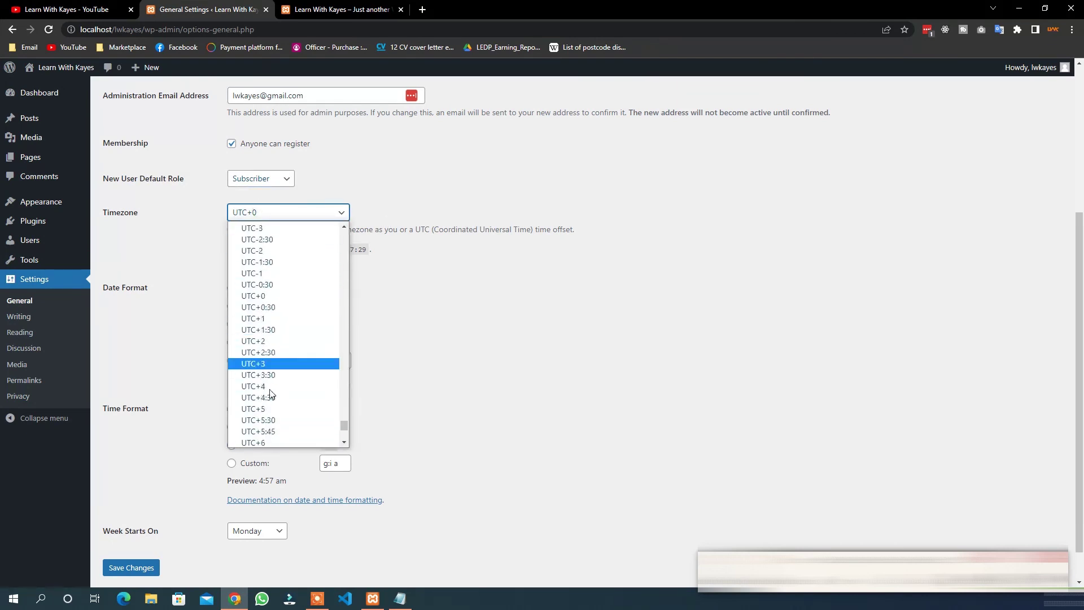
pyautogui.click(270, 249)
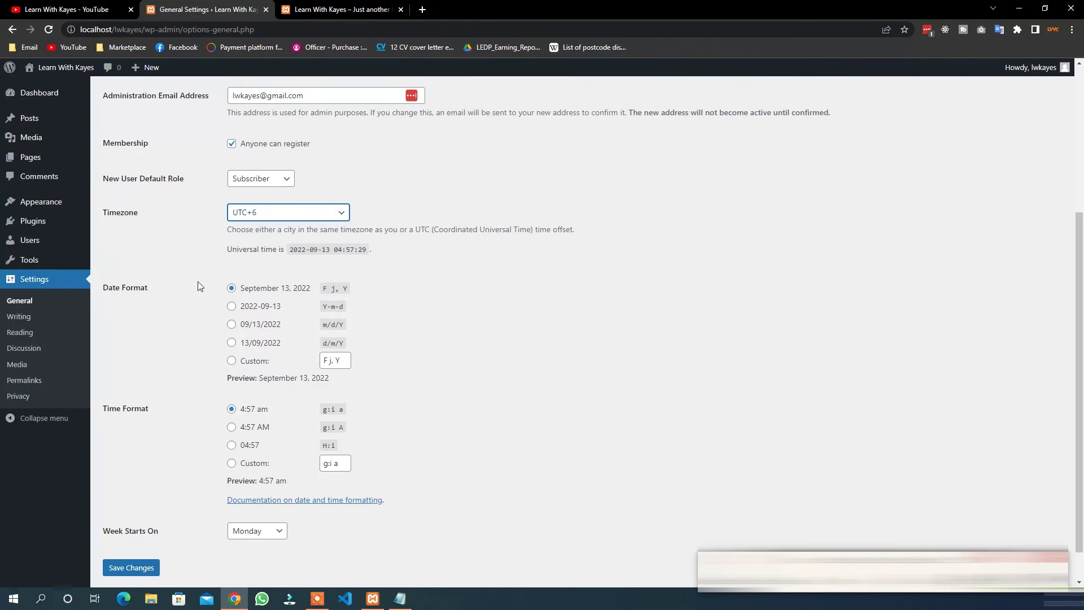
# Compare the Date Format and Time Format settings with the dates on the live home page and the Hello world! post.
pyautogui.scroll(-1, 181, 317)
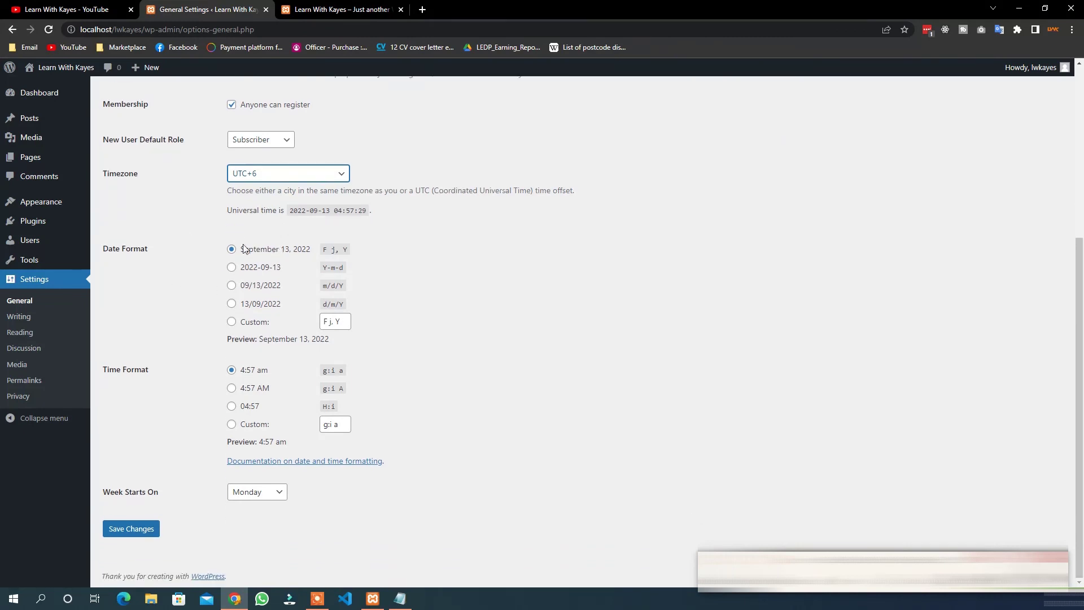
pyautogui.click(347, 10)
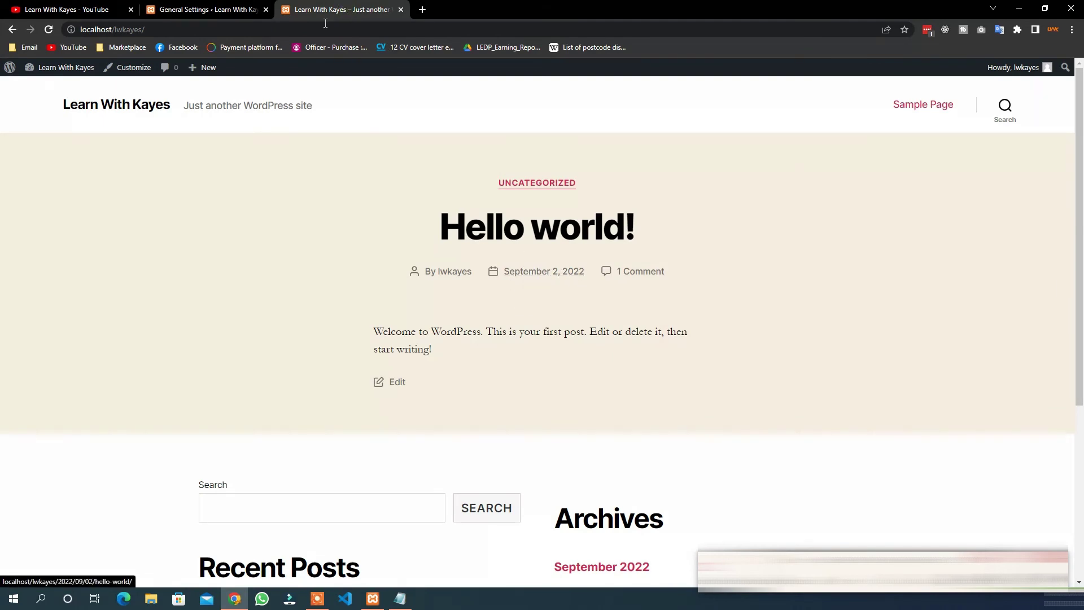
pyautogui.click(249, 10)
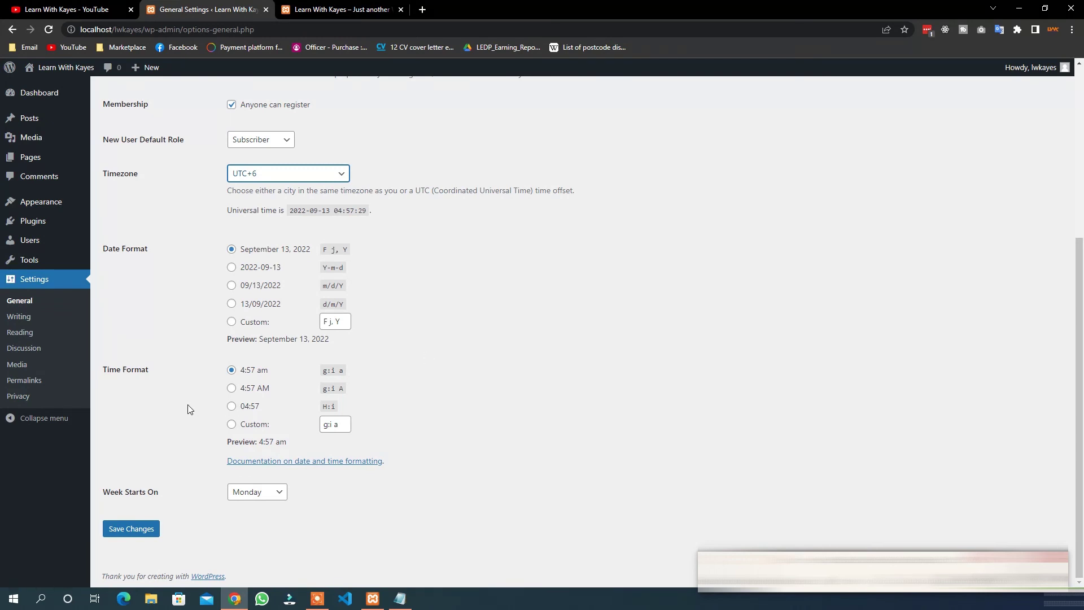
pyautogui.moveTo(109, 370); pyautogui.dragTo(148, 370)
pyautogui.click(111, 370)
pyautogui.click(342, 9)
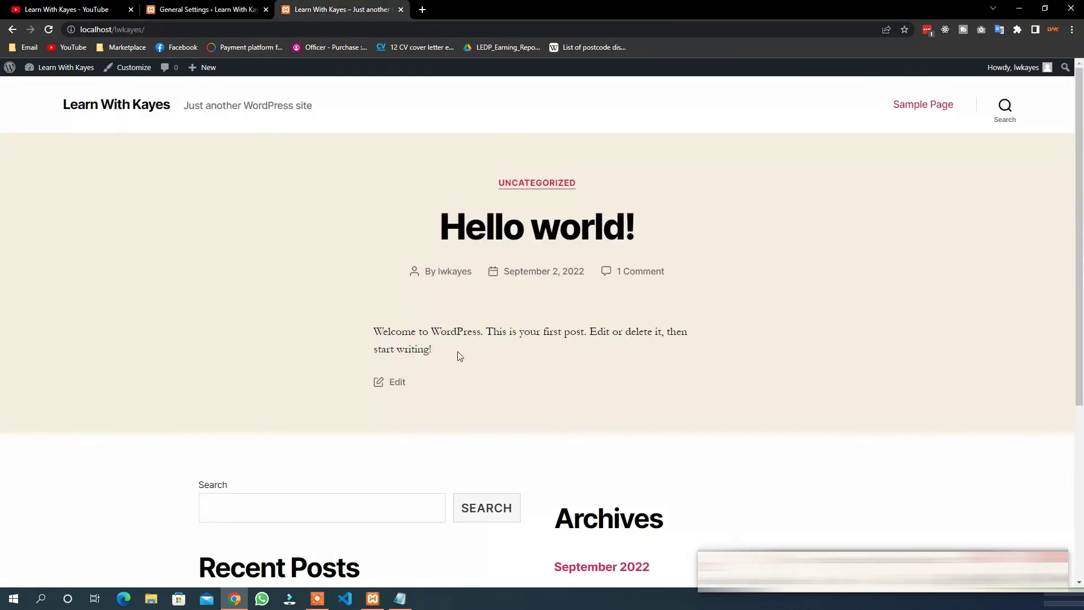
pyautogui.click(520, 236)
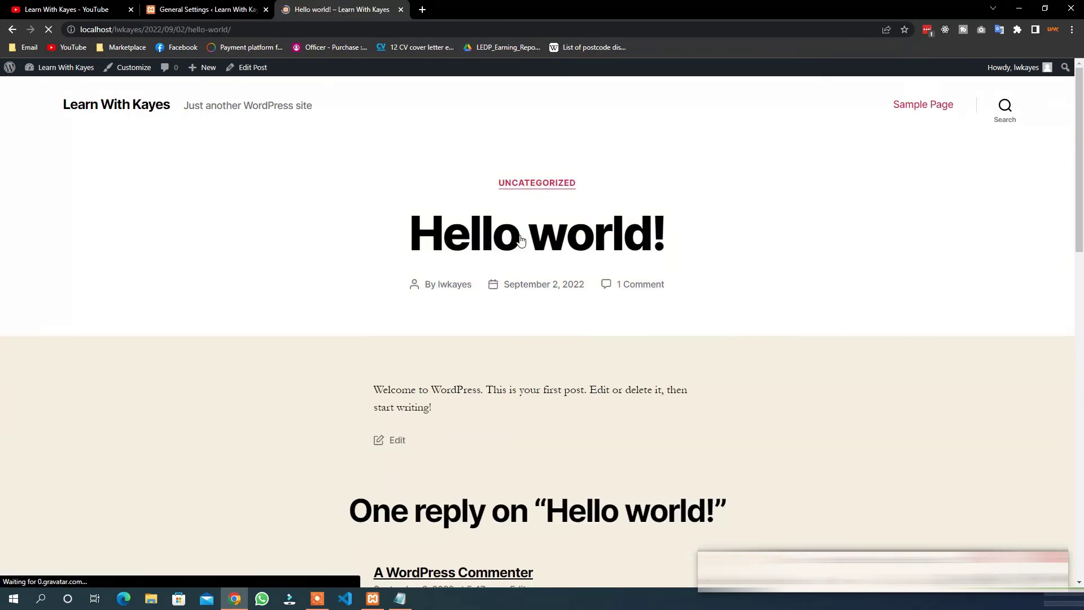
pyautogui.scroll(-6, 485, 356)
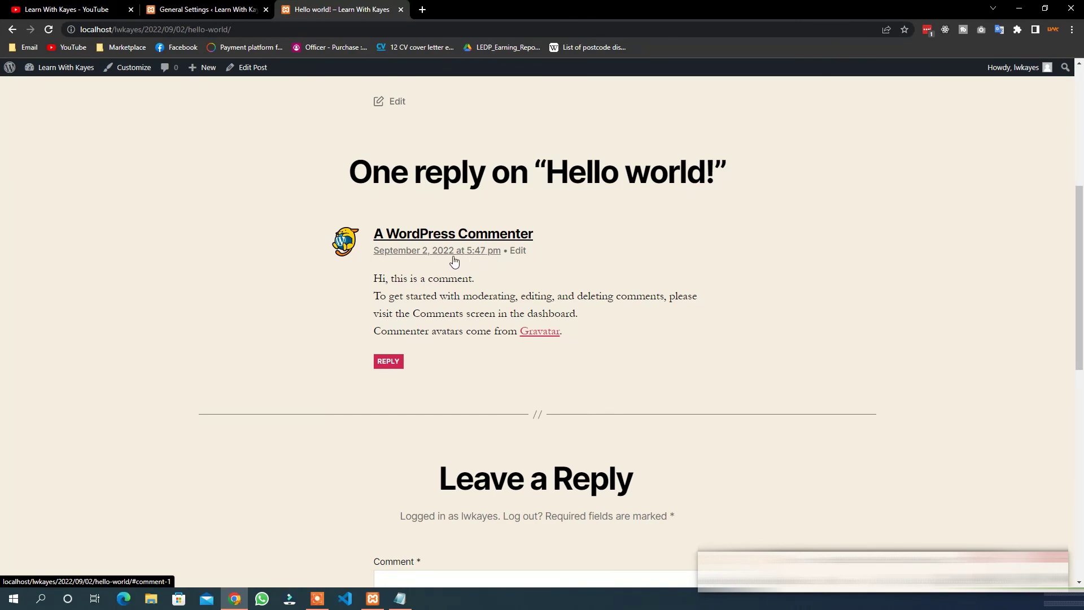
pyautogui.click(231, 9)
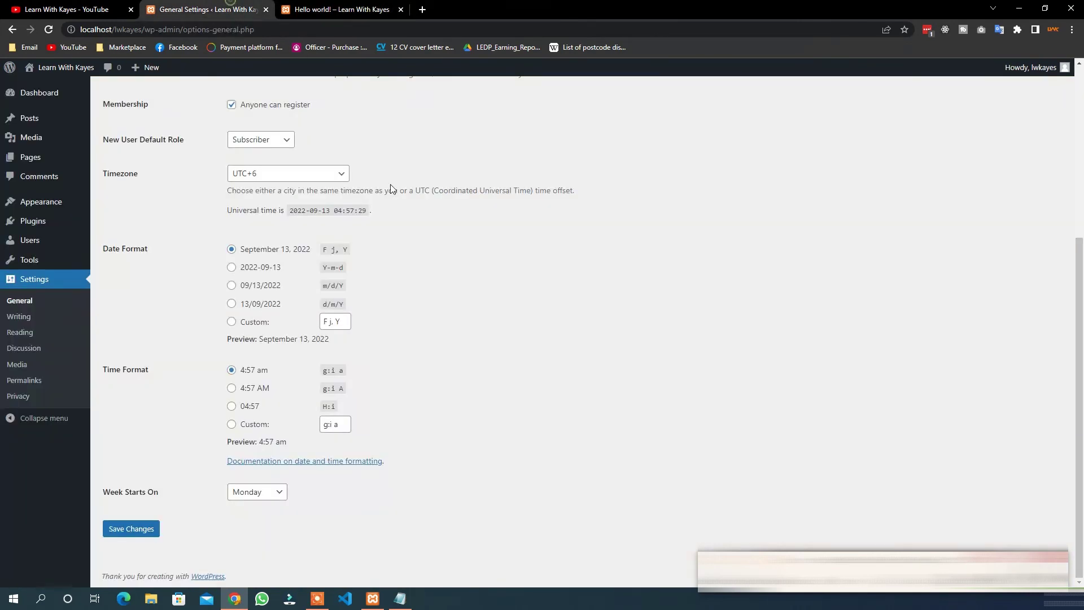
# Set the time format to g:i A and the date format to d/m/Y, and save the general settings.
pyautogui.click(232, 388)
pyautogui.click(231, 304)
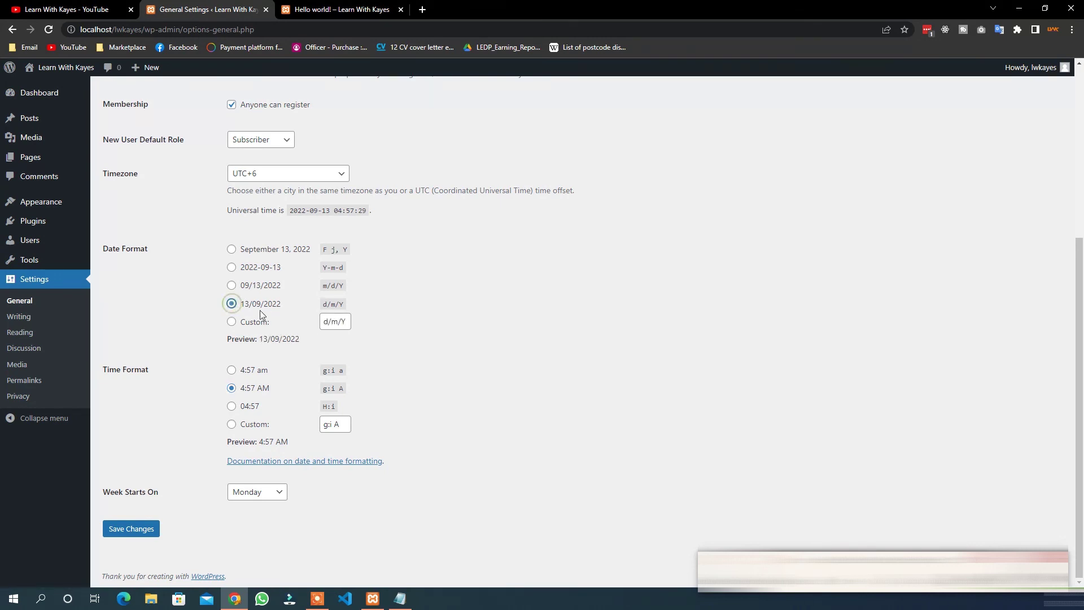
pyautogui.click(146, 531)
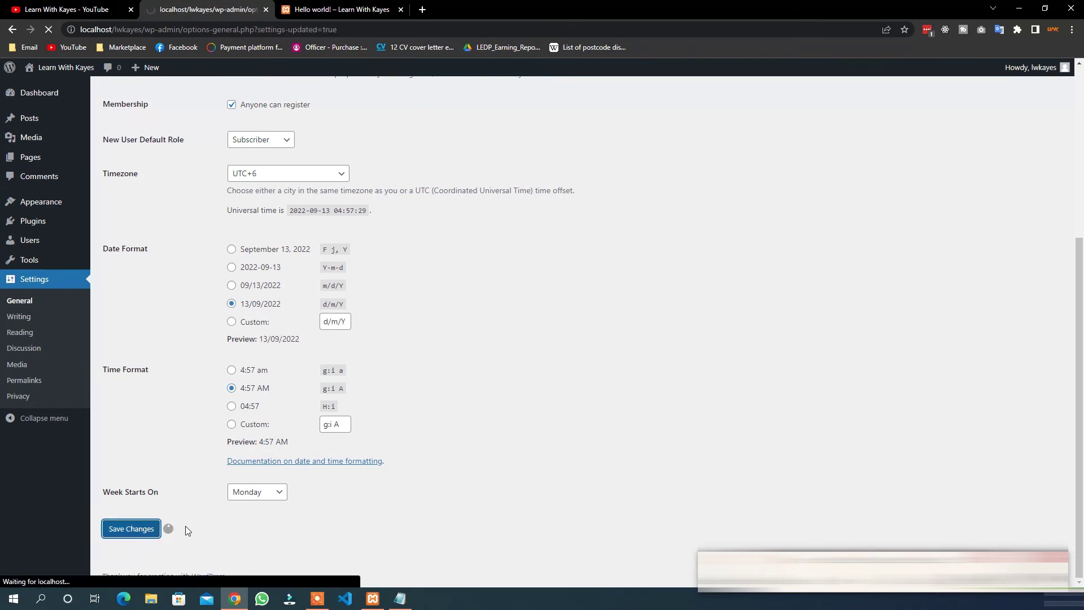
# Reload the Hello world! post to check its comment date and time, and return to the date and time settings.
pyautogui.click(339, 9)
pyautogui.click(49, 30)
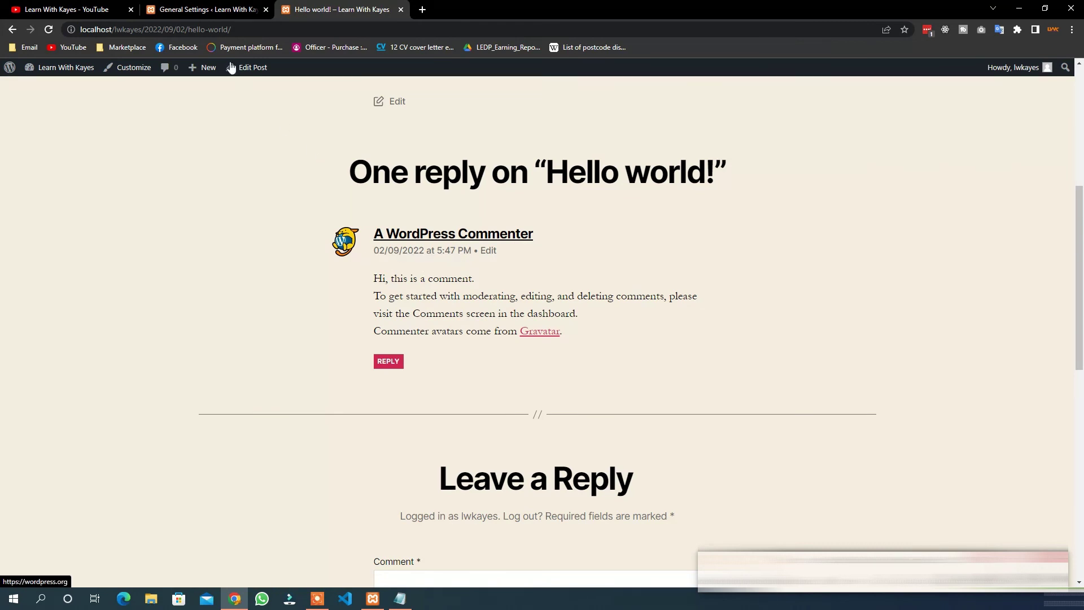
pyautogui.click(206, 10)
pyautogui.scroll(-5, 453, 371)
pyautogui.scroll(-1, 469, 363)
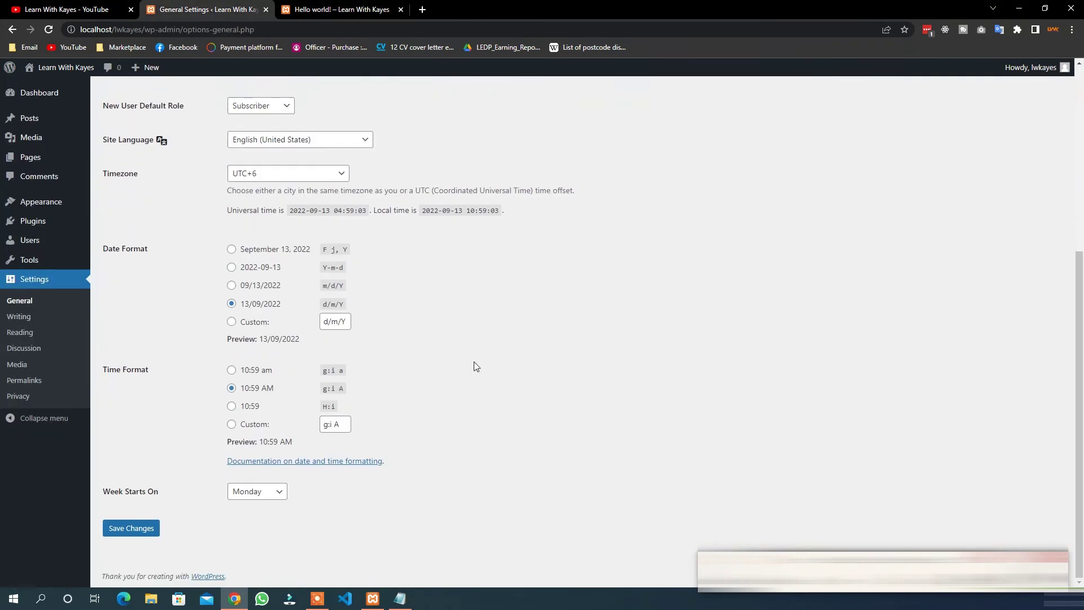
pyautogui.click(476, 469)
# Open Writing Settings and examine the Default Post Category choices.
pyautogui.click(26, 320)
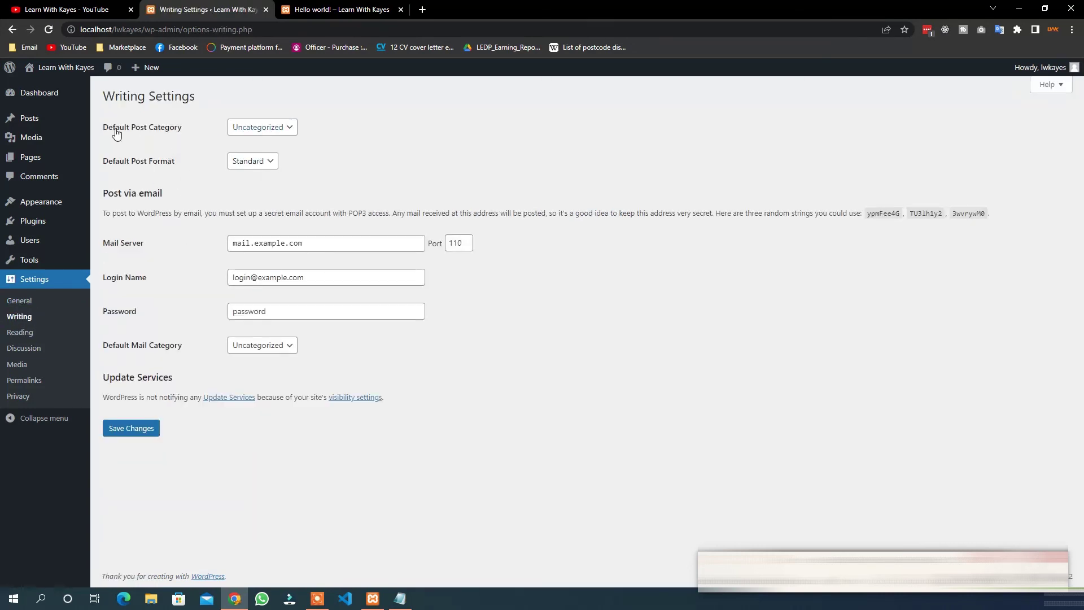
pyautogui.click(260, 128)
pyautogui.click(263, 128)
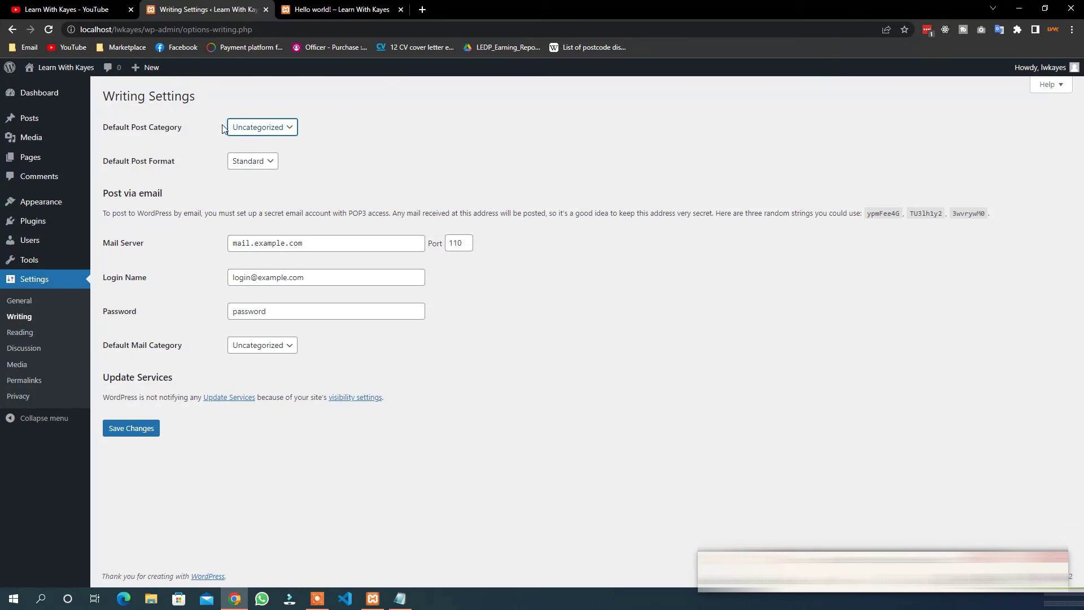
pyautogui.click(264, 132)
pyautogui.click(338, 123)
# Open Reading Settings and compare the homepage's Your latest posts option with the live site's home page.
pyautogui.click(23, 334)
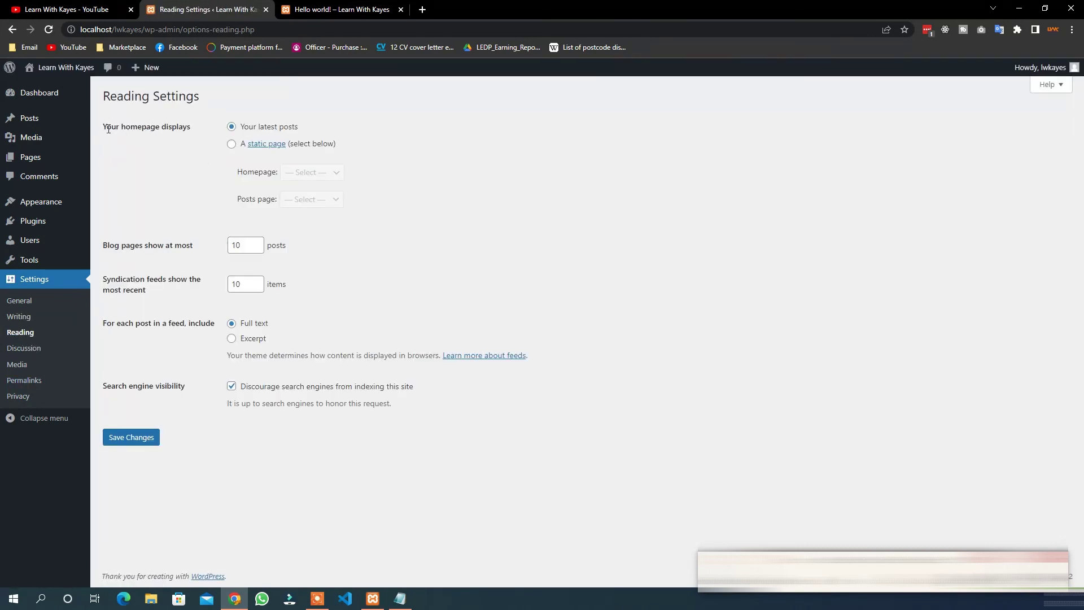
pyautogui.moveTo(116, 127); pyautogui.dragTo(213, 131)
pyautogui.click(313, 11)
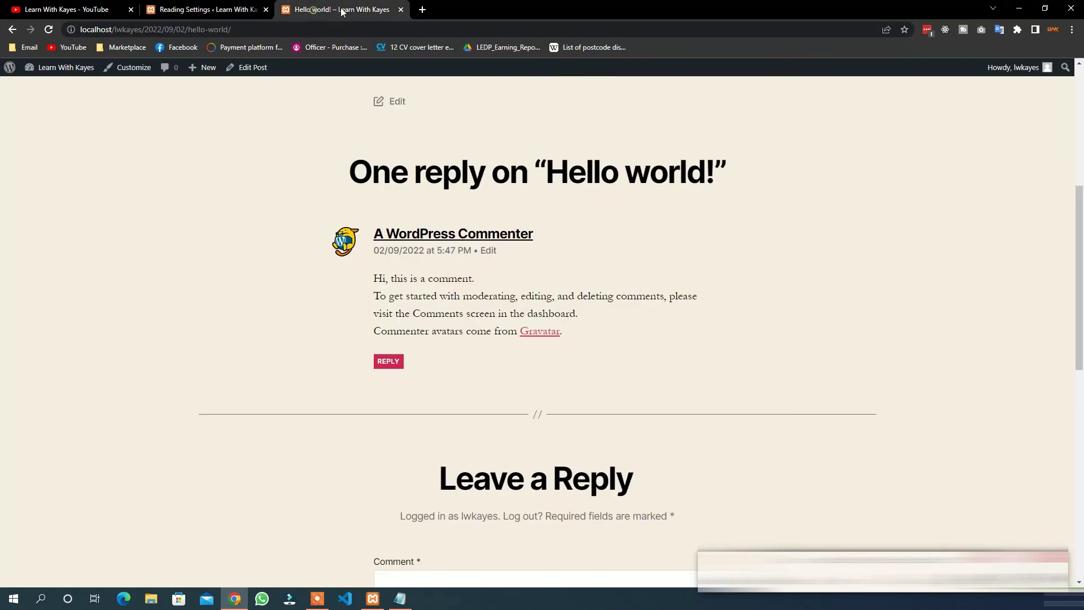
pyautogui.scroll(5, 224, 218)
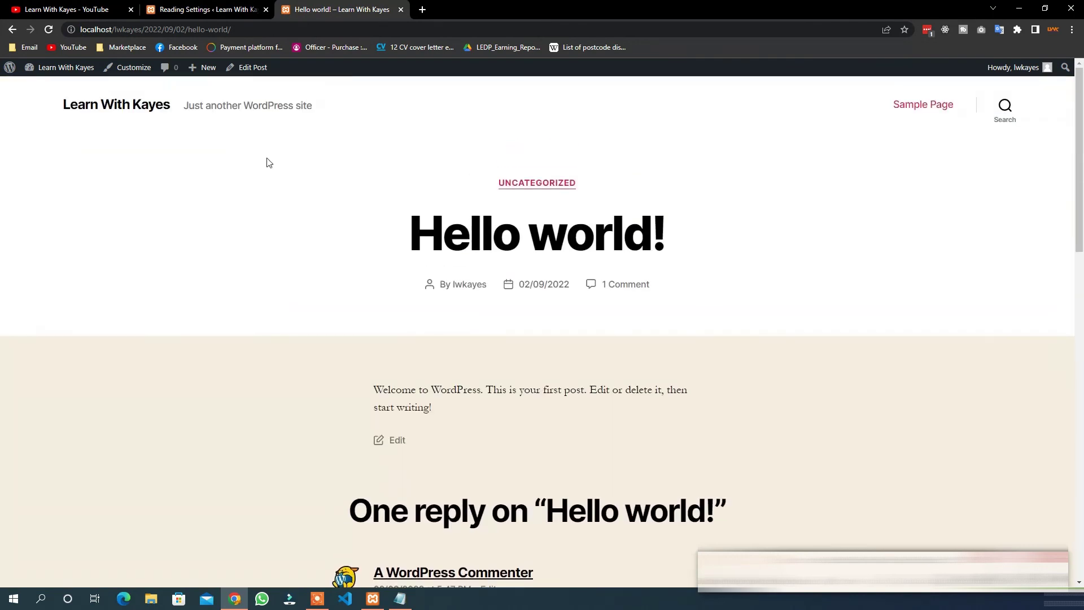
pyautogui.click(139, 107)
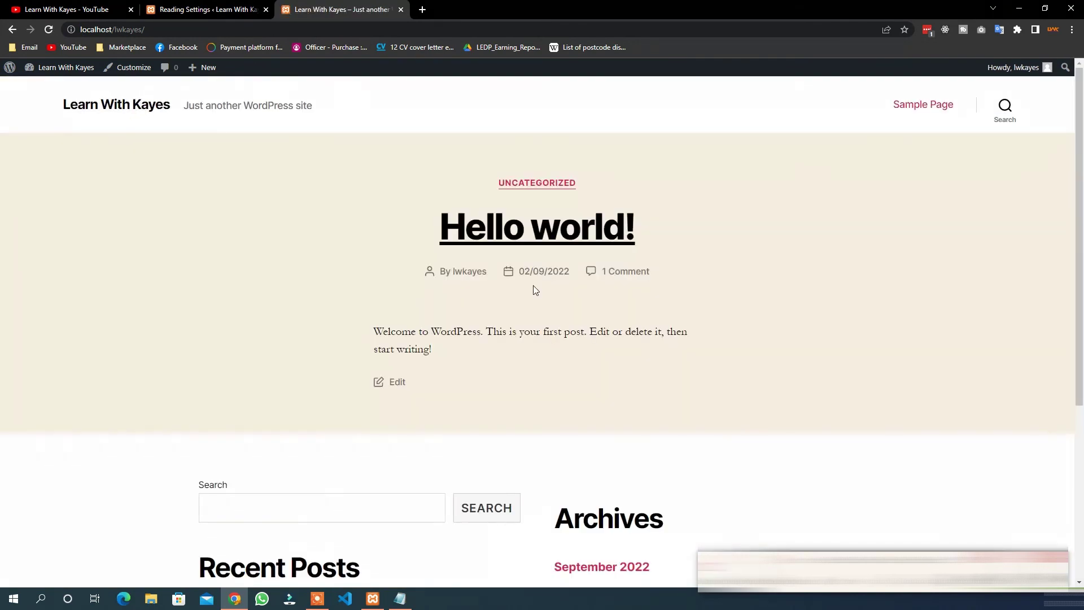
pyautogui.scroll(-5, 520, 339)
pyautogui.scroll(5, 520, 339)
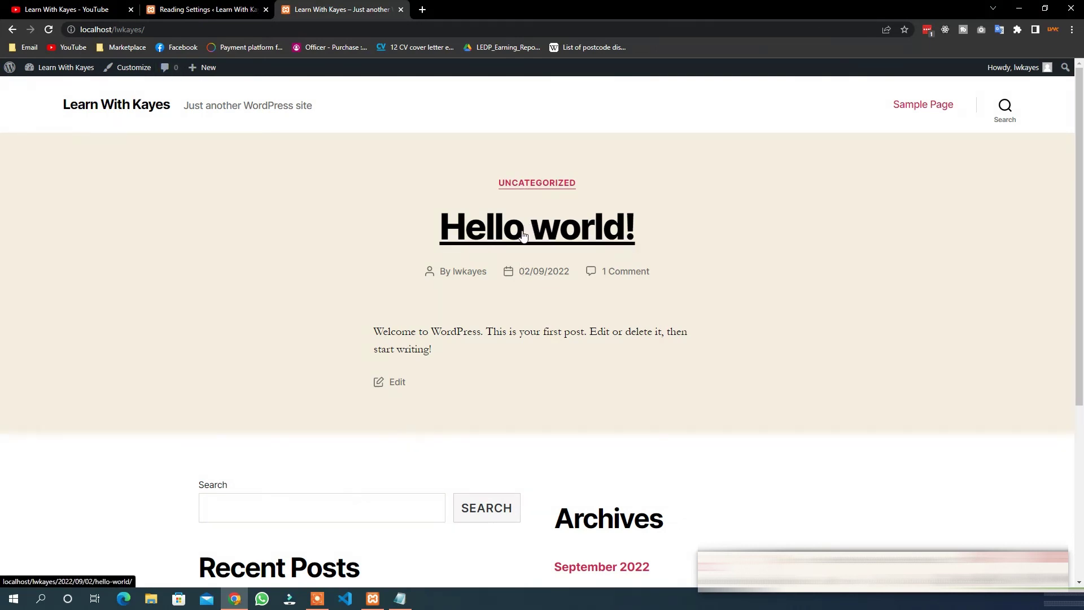
pyautogui.click(260, 13)
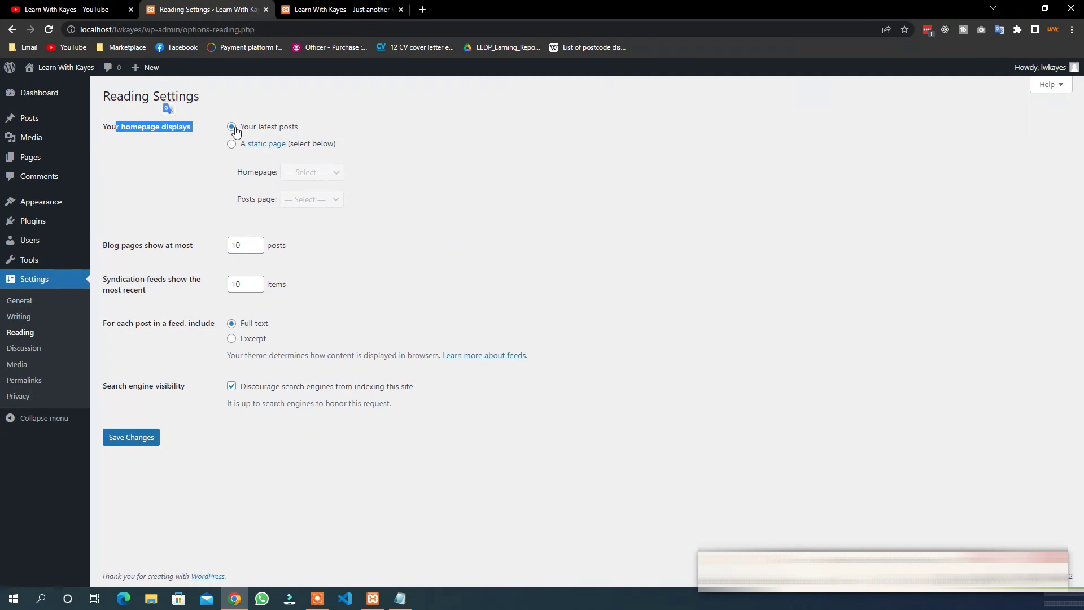
pyautogui.click(161, 119)
pyautogui.moveTo(297, 128); pyautogui.dragTo(258, 129)
pyautogui.click(287, 100)
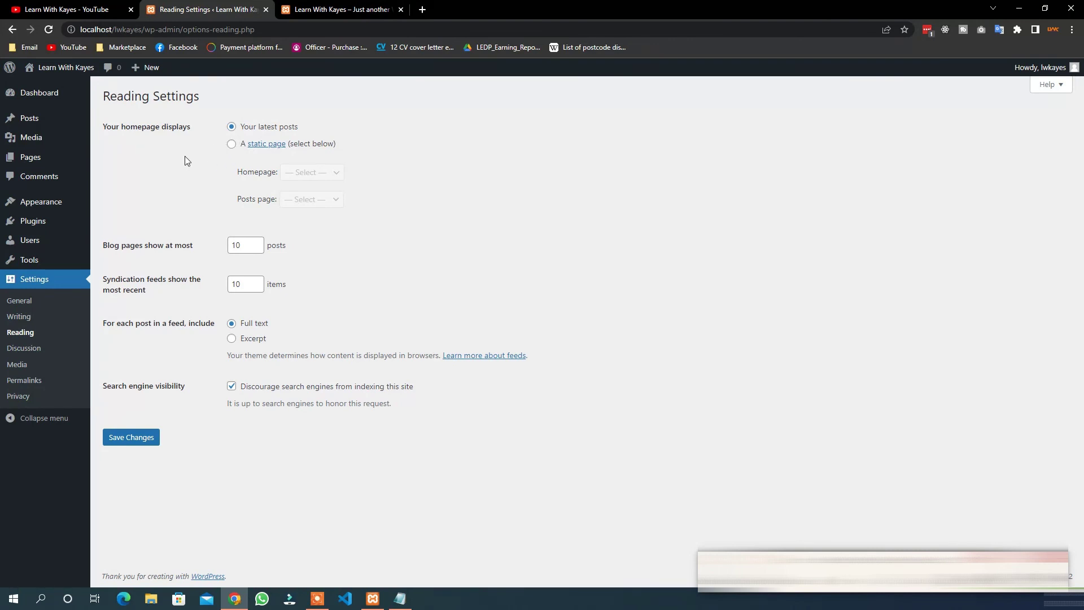
# Try the static page option for the homepage display and view the available Homepage choices without saving.
pyautogui.click(232, 145)
pyautogui.click(305, 177)
pyautogui.click(308, 178)
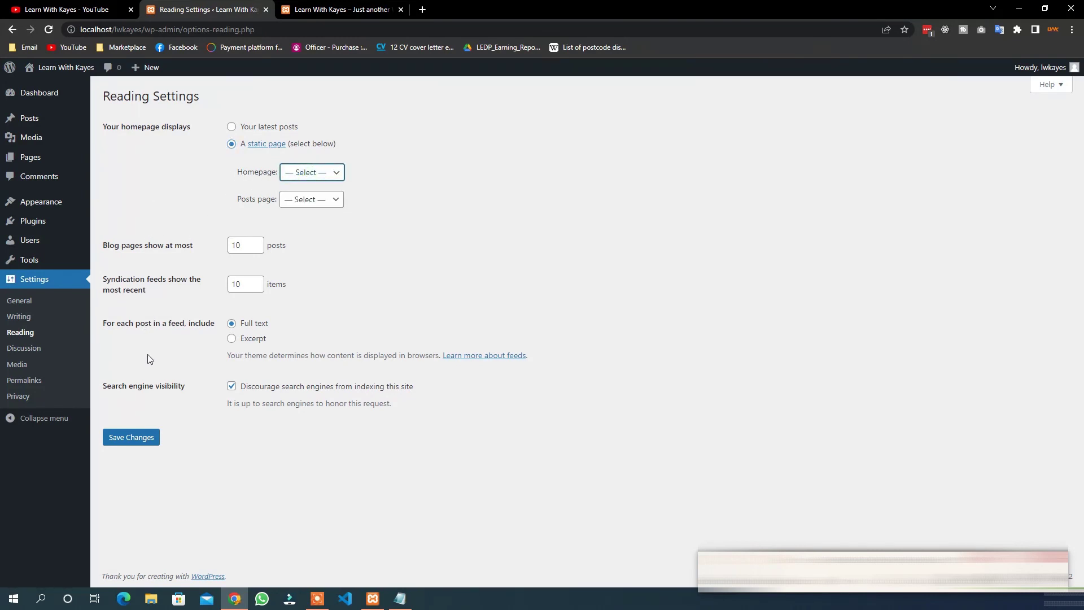
# Examine the comment and moderation options in Discussion Settings, and open Media Settings to view the image sizes.
pyautogui.click(24, 362)
pyautogui.click(24, 350)
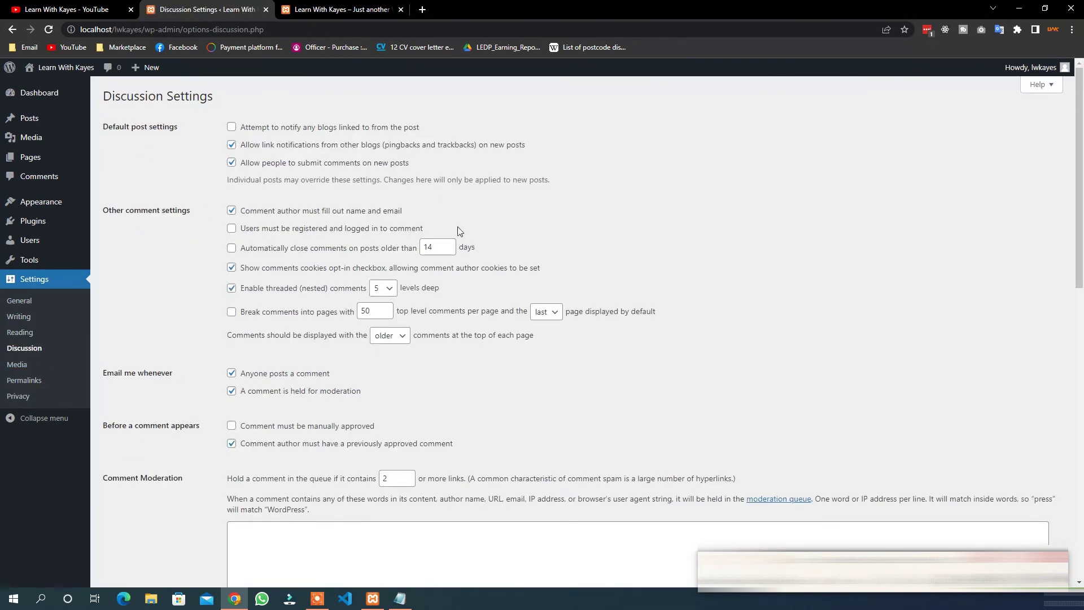
pyautogui.moveTo(520, 121); pyautogui.dragTo(314, 450)
pyautogui.click(229, 99)
pyautogui.scroll(-3, 285, 286)
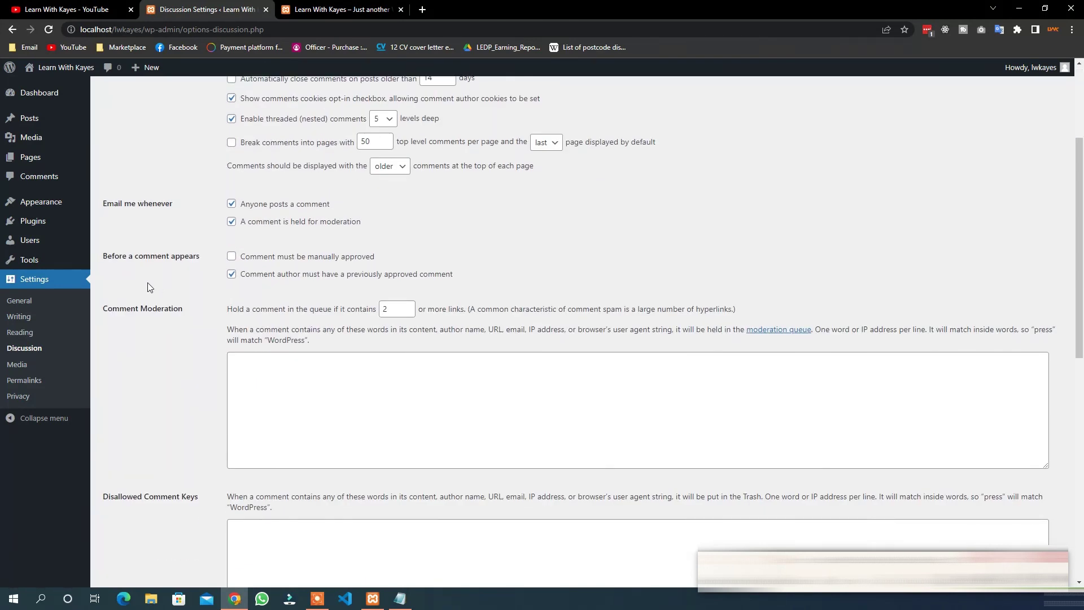
pyautogui.click(19, 366)
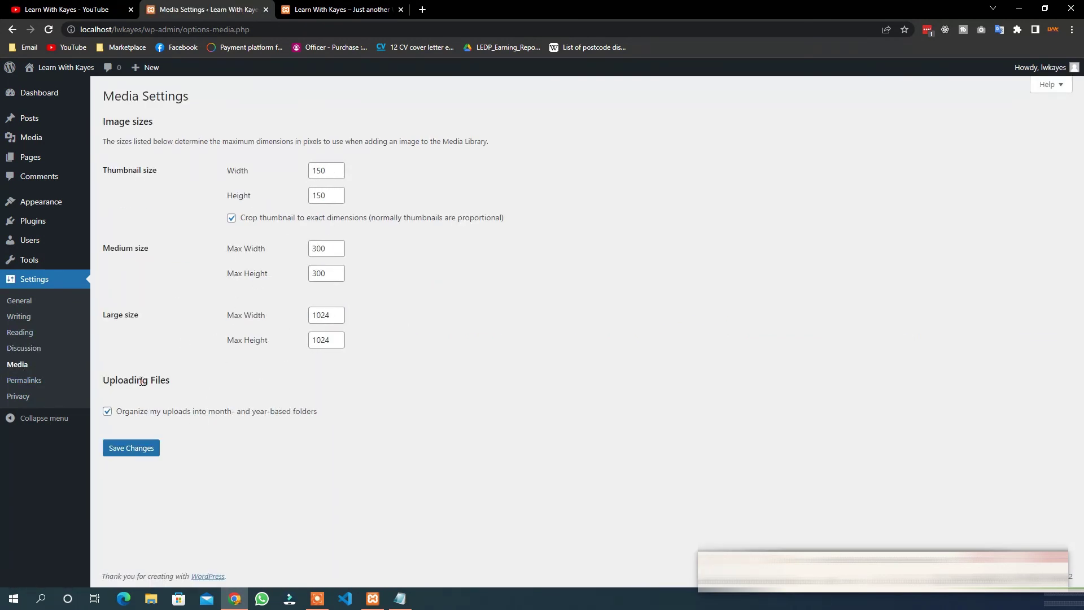
# Change the permalink structure to Post name and save the permalink settings.
pyautogui.click(26, 383)
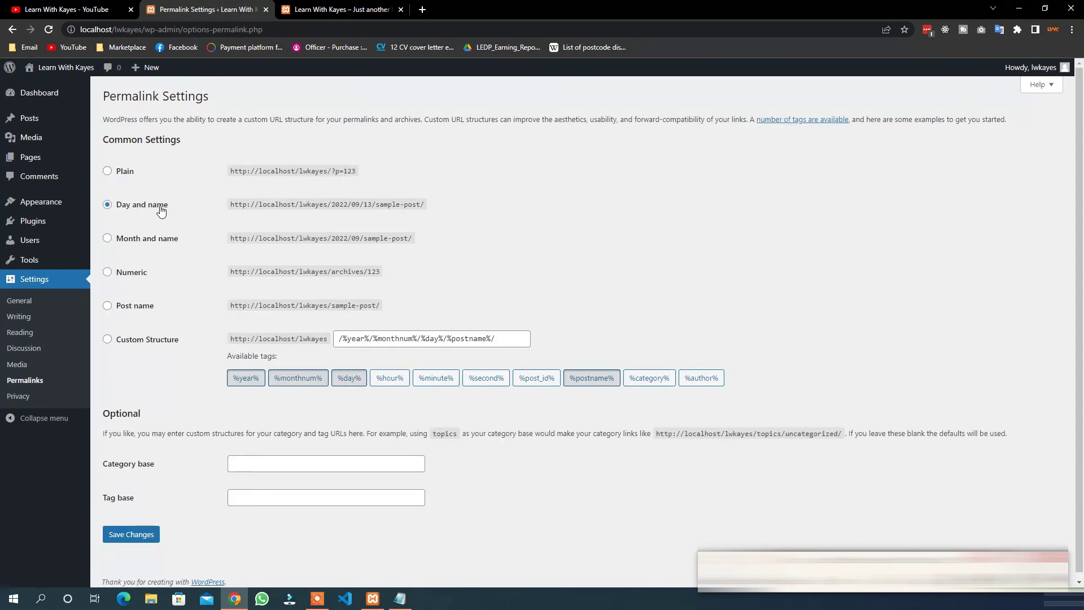
pyautogui.click(108, 306)
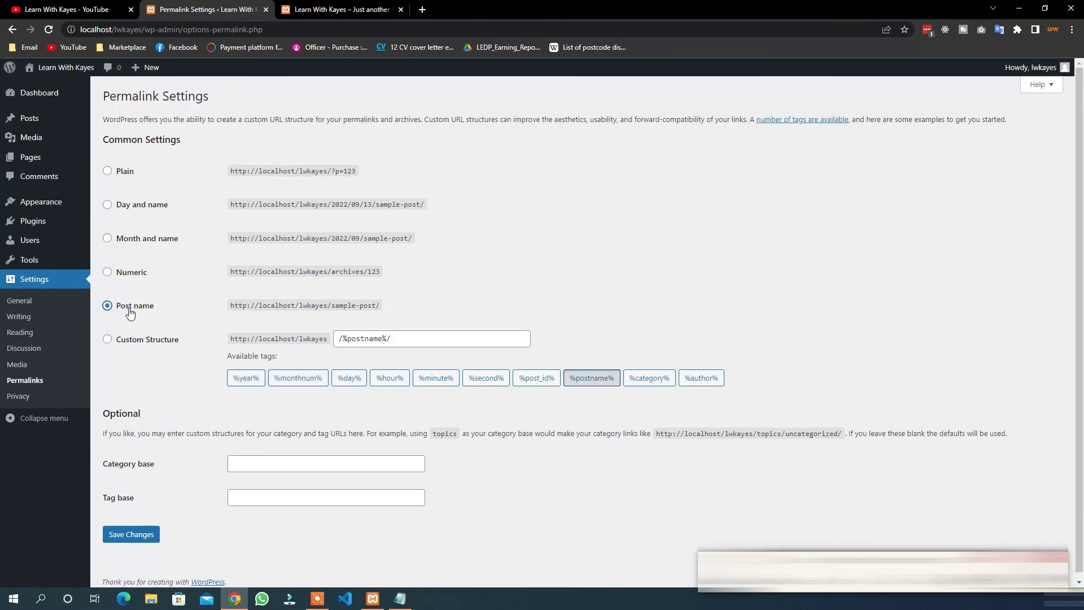
pyautogui.click(141, 535)
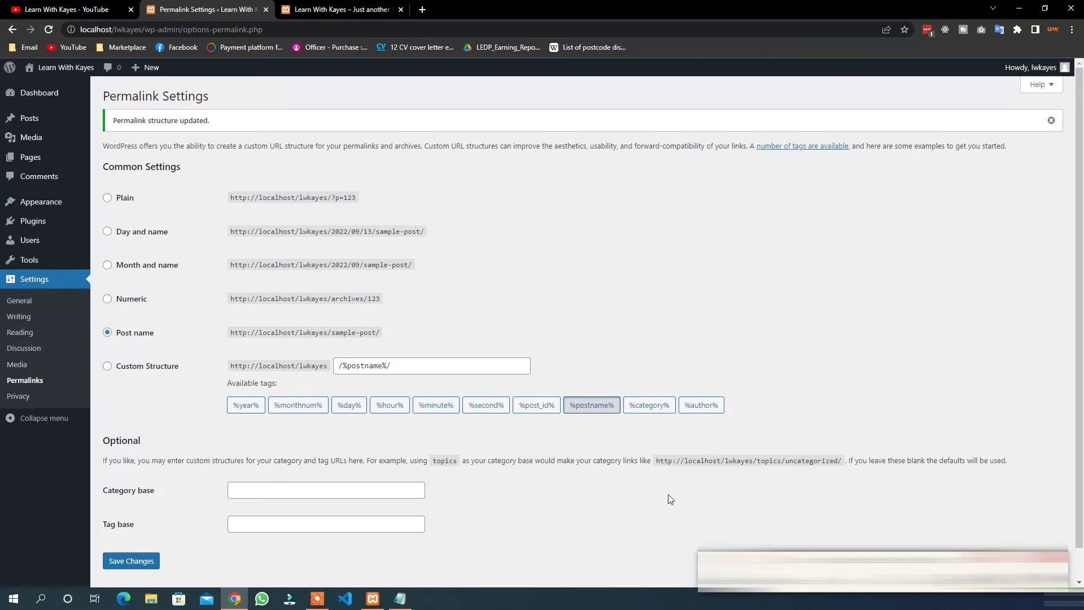
pyautogui.click(723, 595)
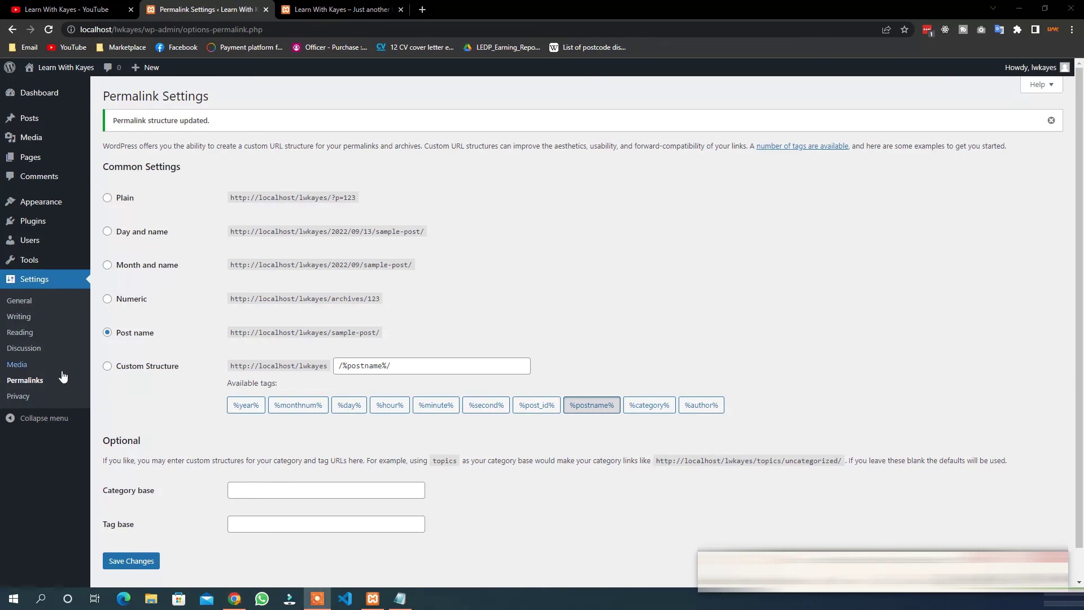
# Open Privacy Settings and view the available choices for the Privacy Policy page without changing the selection.
pyautogui.click(12, 396)
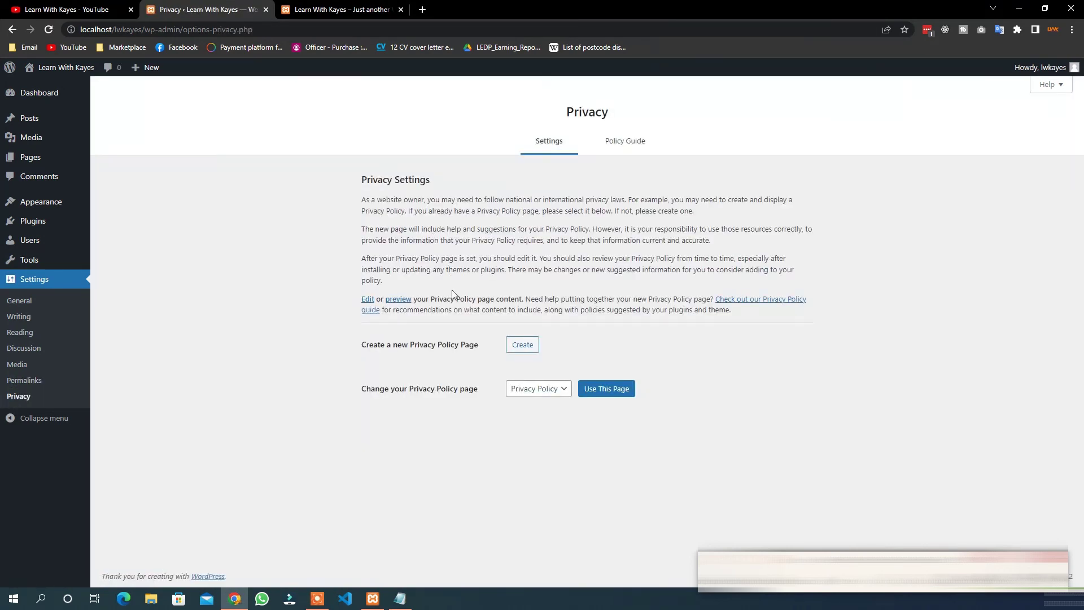
pyautogui.click(511, 395)
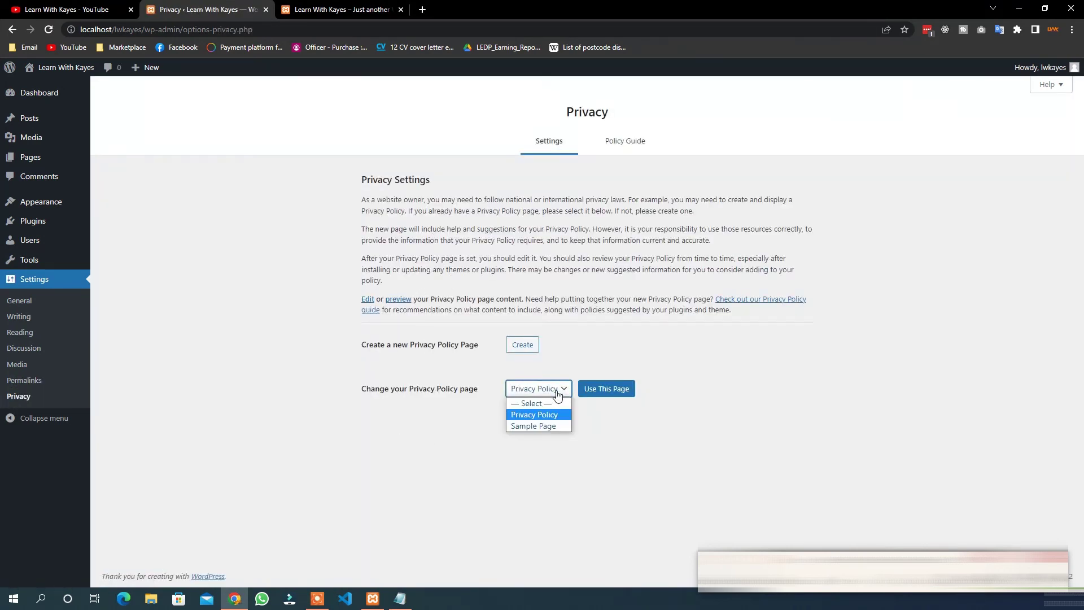
pyautogui.click(539, 392)
pyautogui.click(517, 391)
pyautogui.click(590, 359)
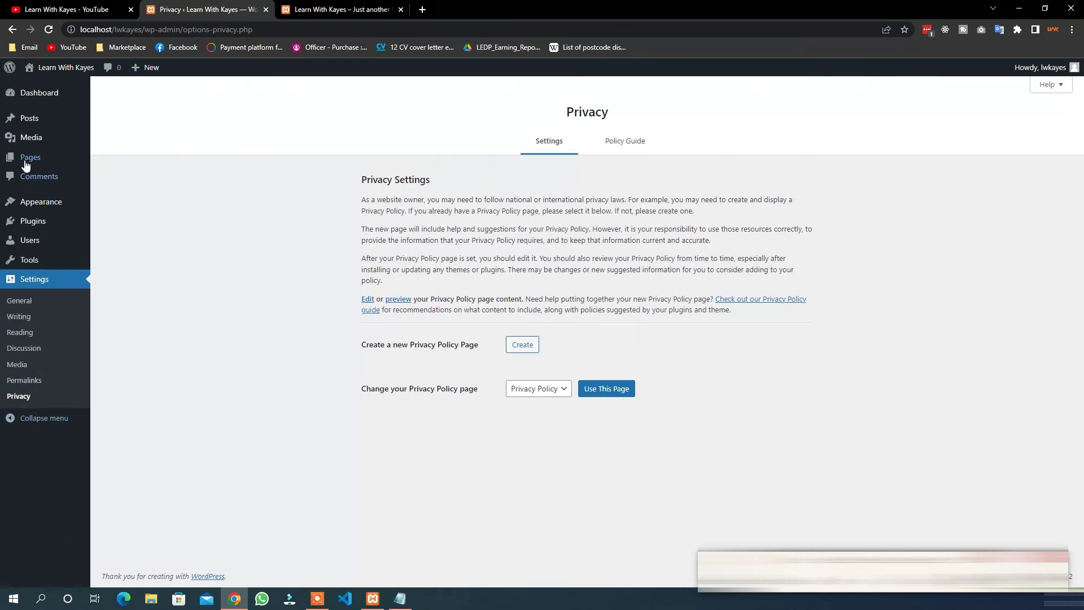
# Collapse the admin navigation menu to icons only and expand it back to full width.
pyautogui.click(10, 418)
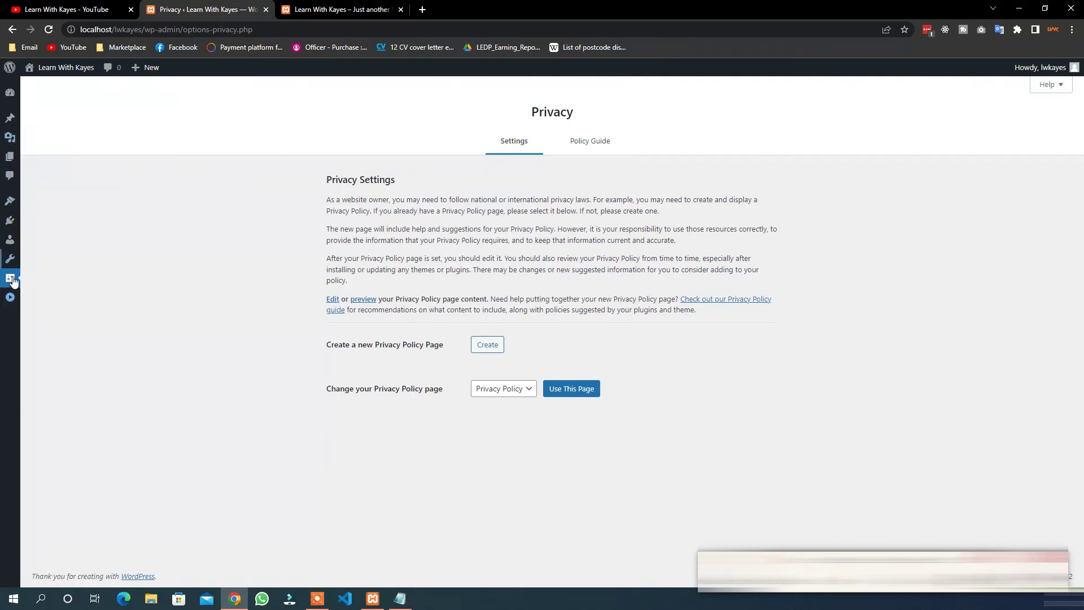
pyautogui.click(11, 299)
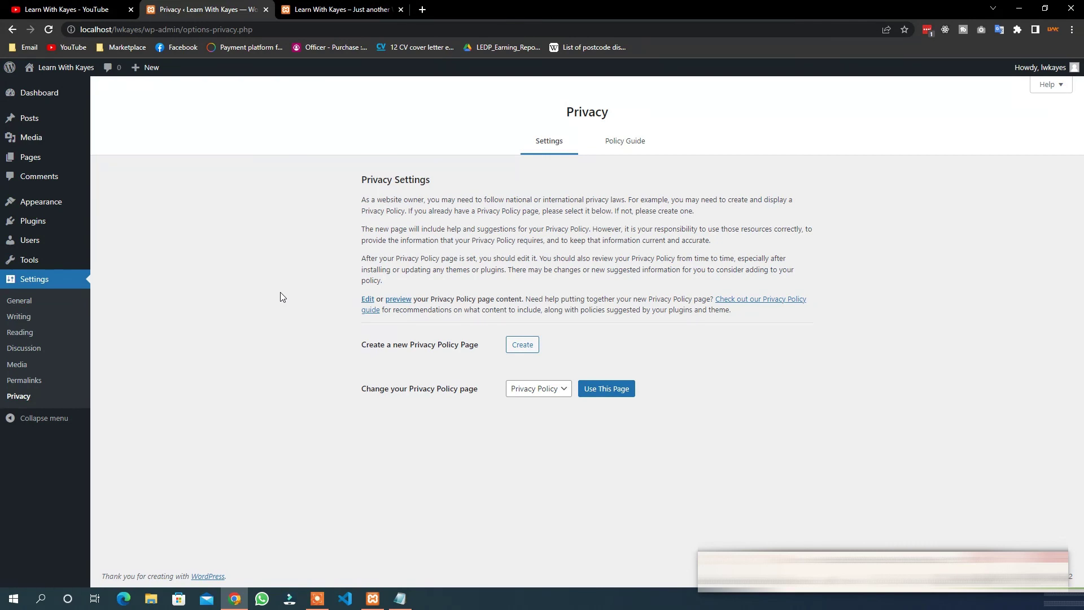
pyautogui.moveTo(67, 103)
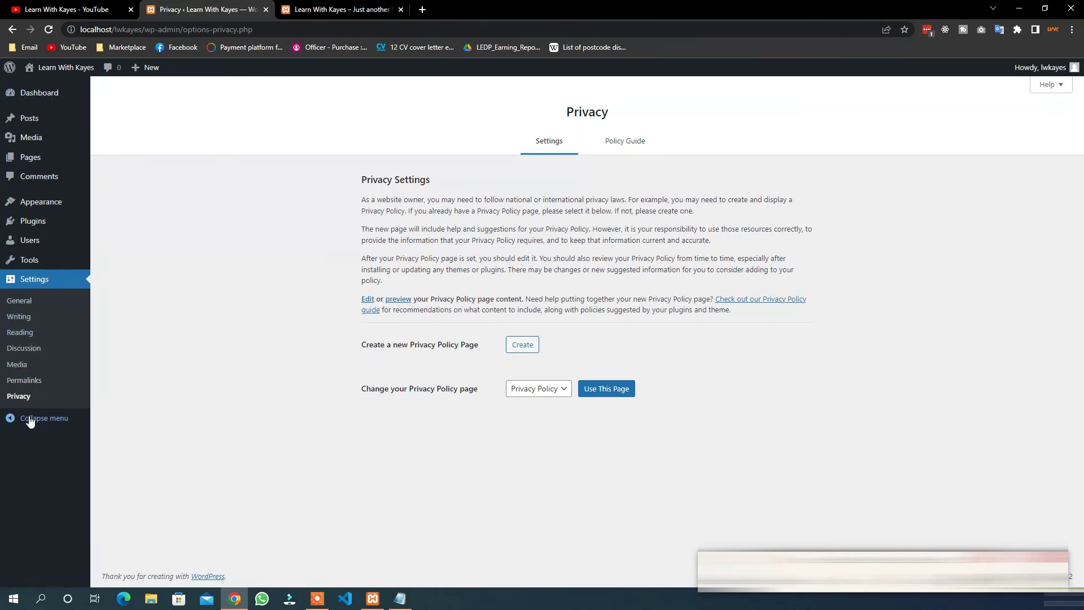